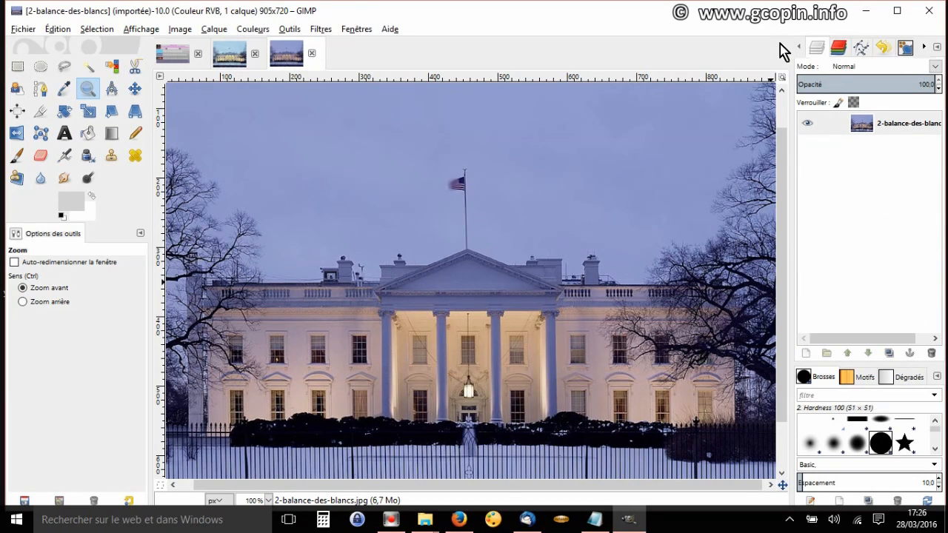
Duplicate the White House photo's layer and hide the original layer beneath the copy
right_click(846, 131)
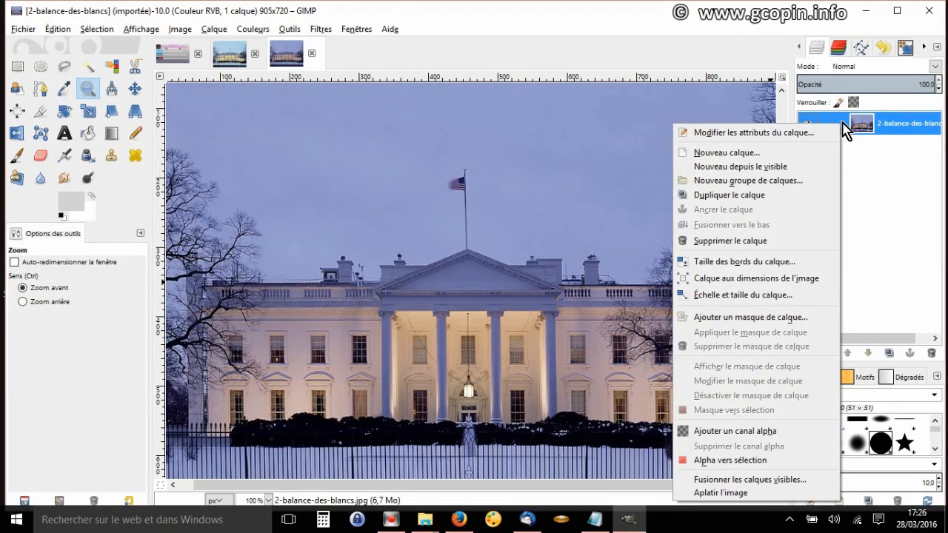
left_click(740, 200)
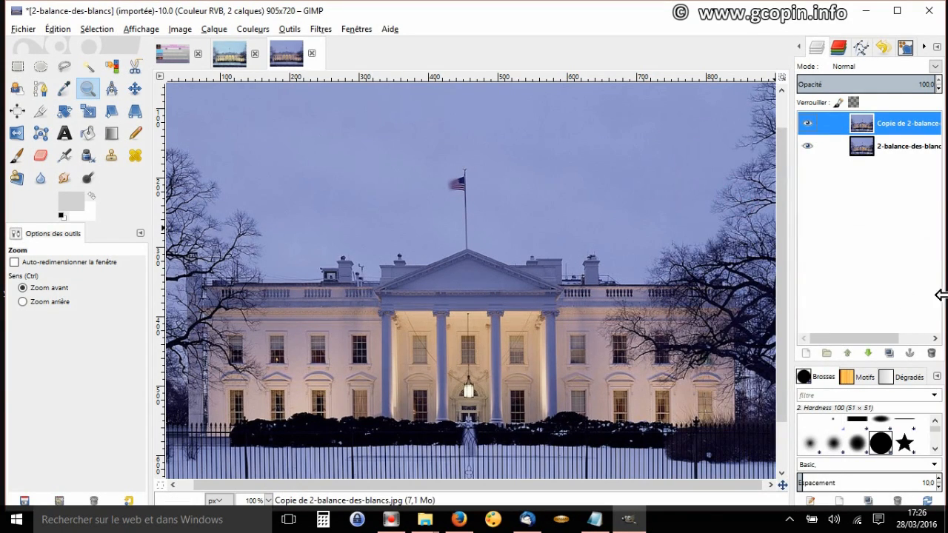
left_click(808, 146)
Apply the automatic white balance (Balance des blancs) to the White House layer copy
left_click(257, 30)
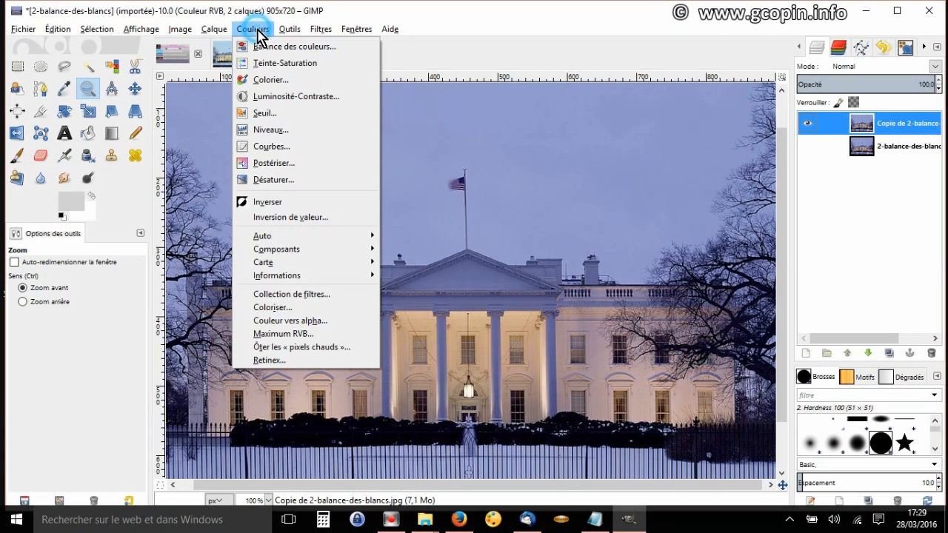
mouse_move(305, 241)
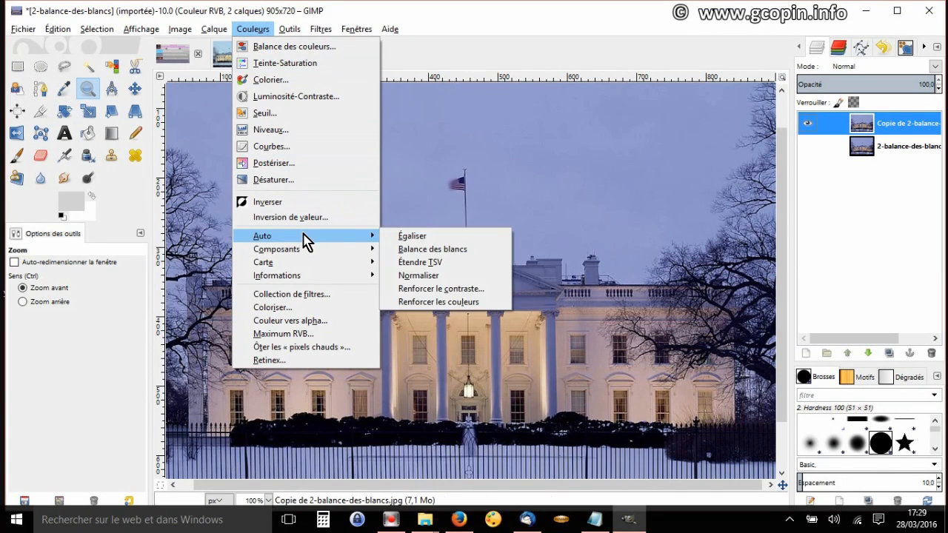
left_click(443, 249)
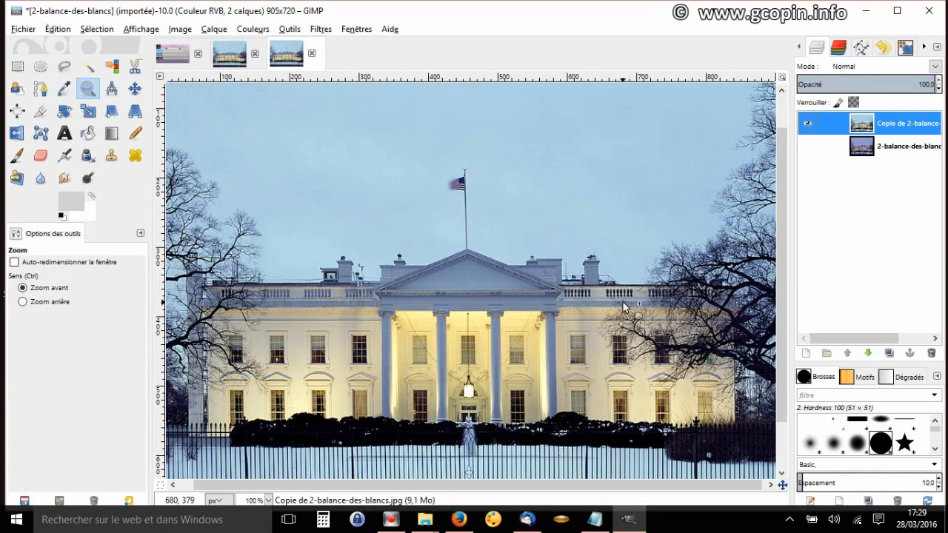
Compare the White House photo before and after white balance by toggling the visibility of the copy and the original layer
left_click(808, 129)
left_click(810, 151)
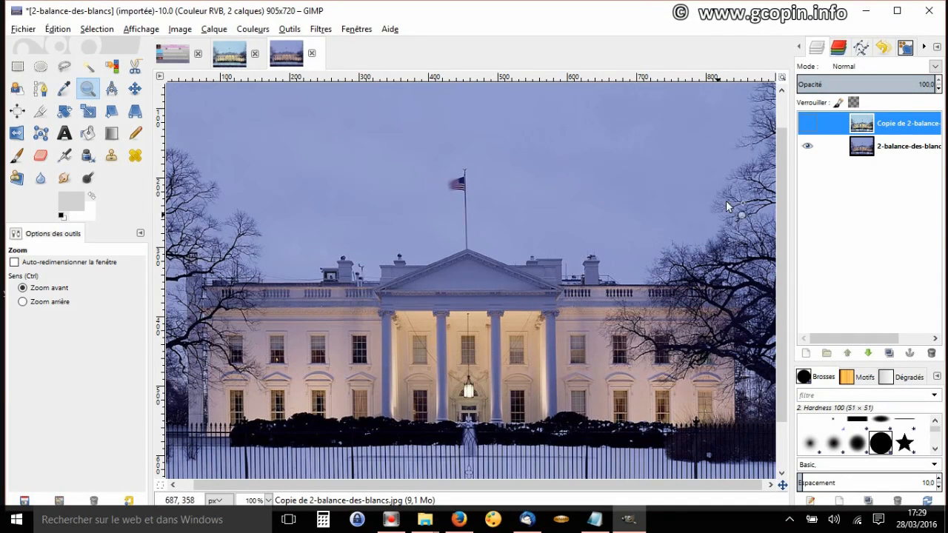
left_click(808, 124)
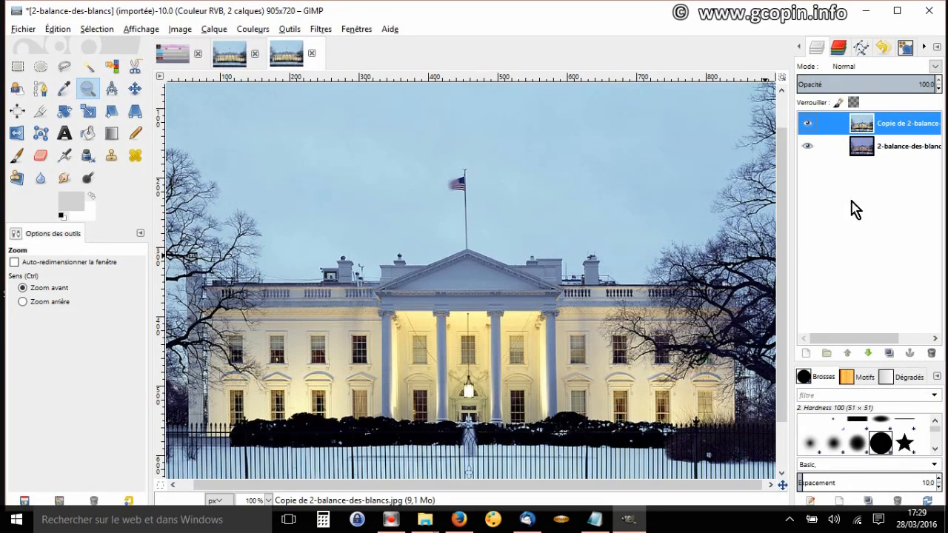
left_click(807, 147)
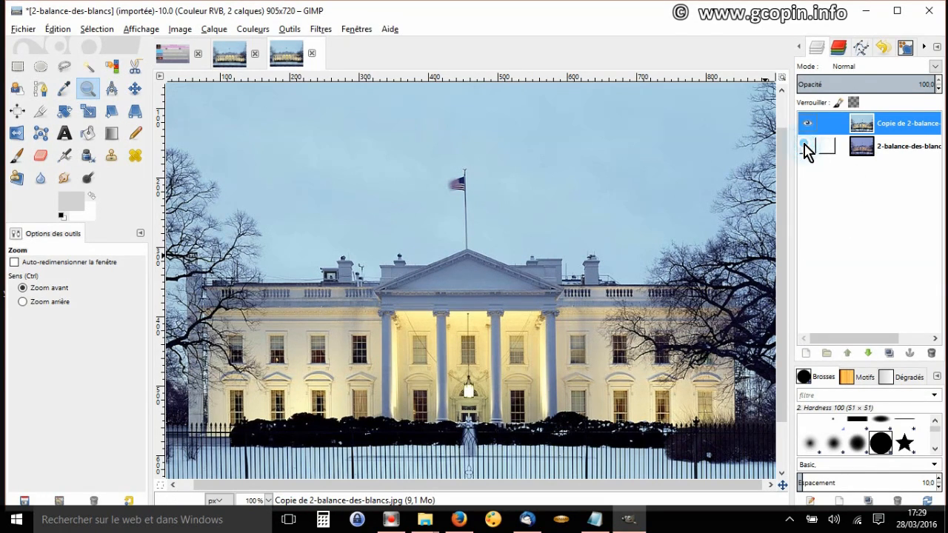
left_click(808, 146)
left_click(808, 125)
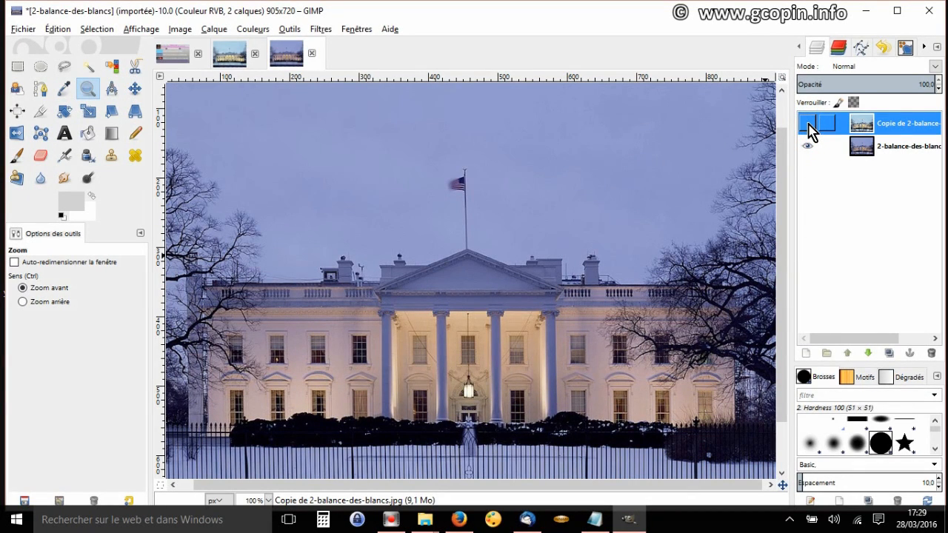
left_click(808, 126)
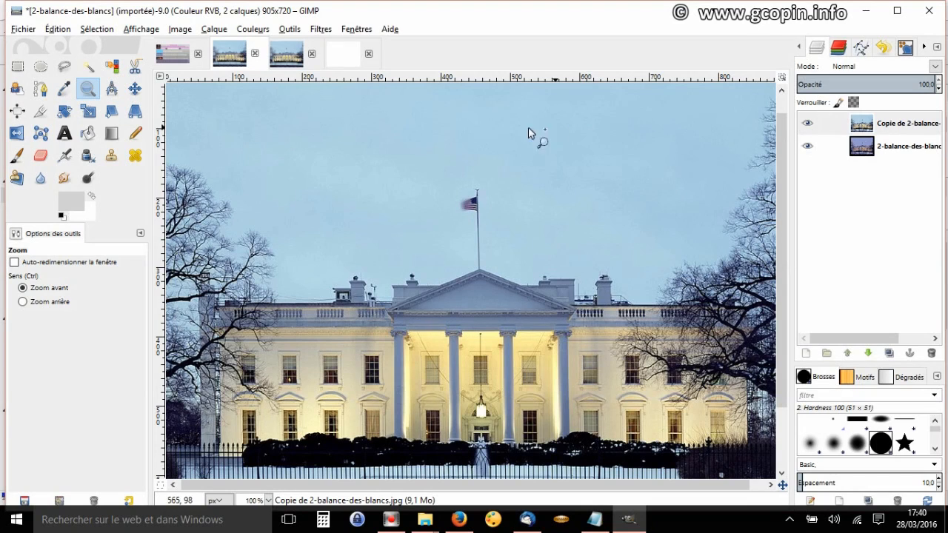
Open the image 1-balance-des-blancs.jpg from the Vidéo folder and view it at 100 %
left_click(27, 33)
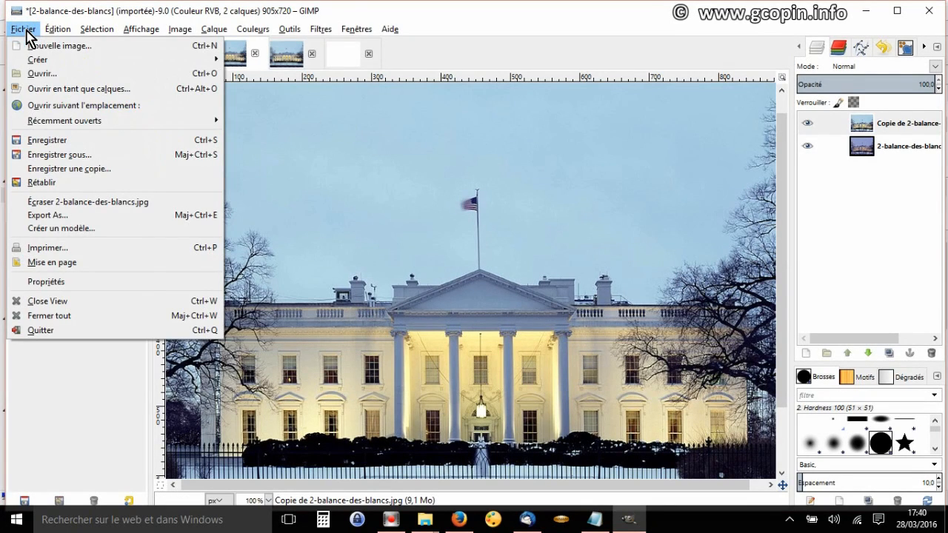
left_click(45, 77)
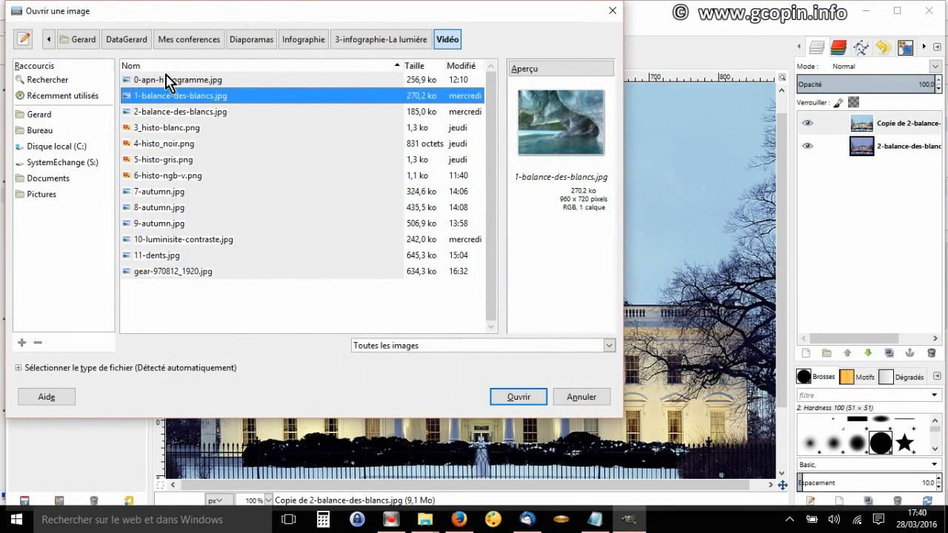
double_click(180, 98)
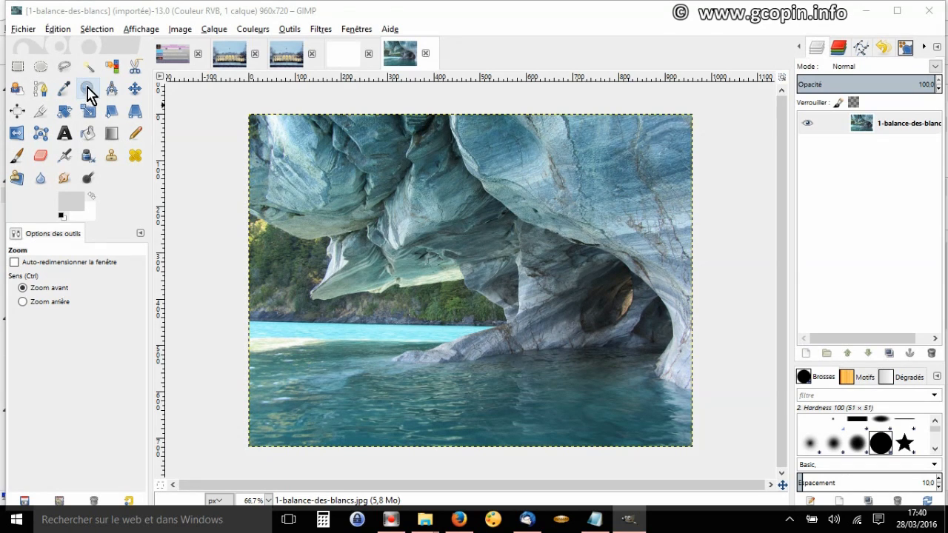
left_click(471, 238)
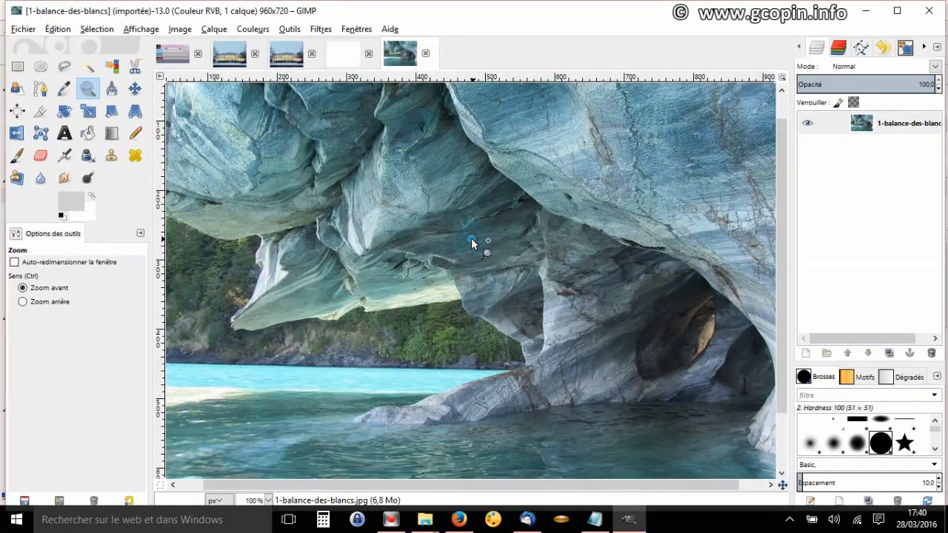
Duplicate the rock cave photo's layer and hide the original layer beneath the copy
right_click(844, 127)
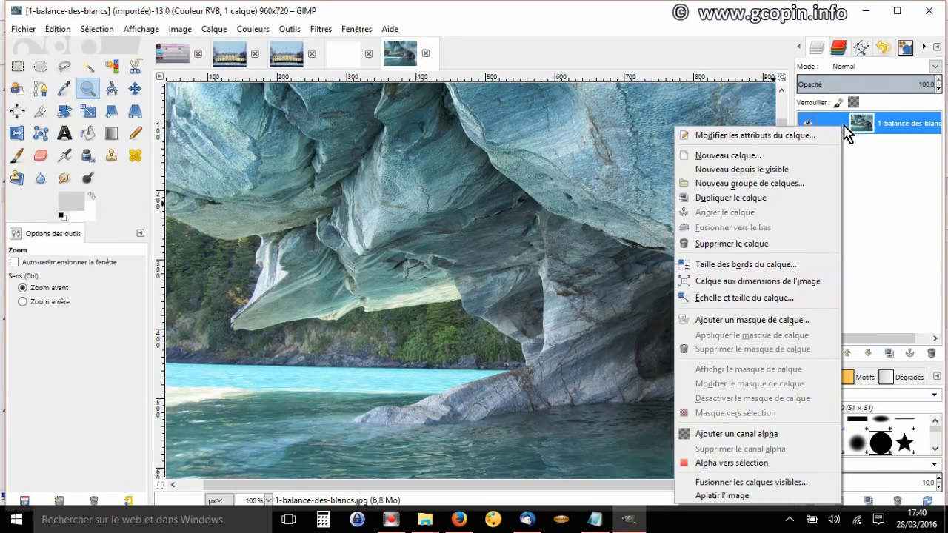
left_click(733, 198)
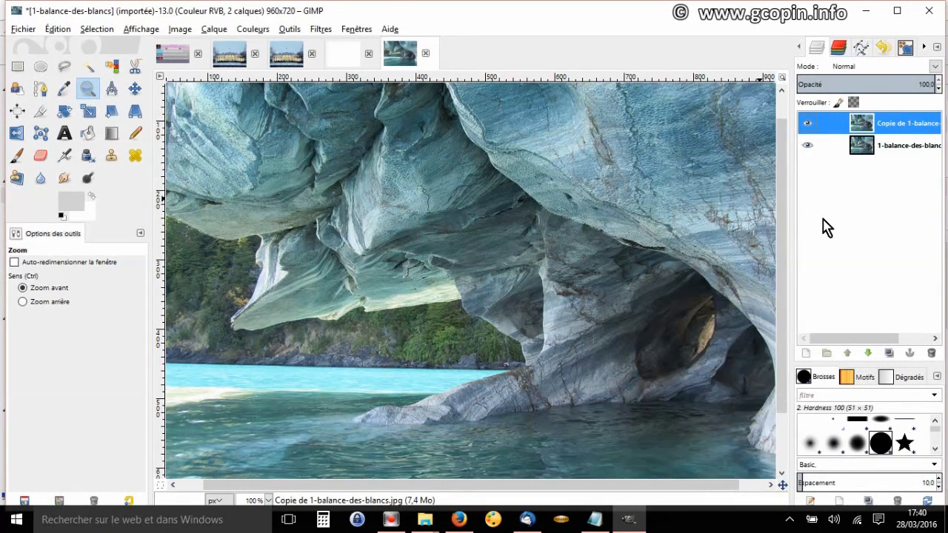
left_click(808, 146)
Apply the automatic white balance (Balance des blancs) to the copied cave layer
left_click(253, 27)
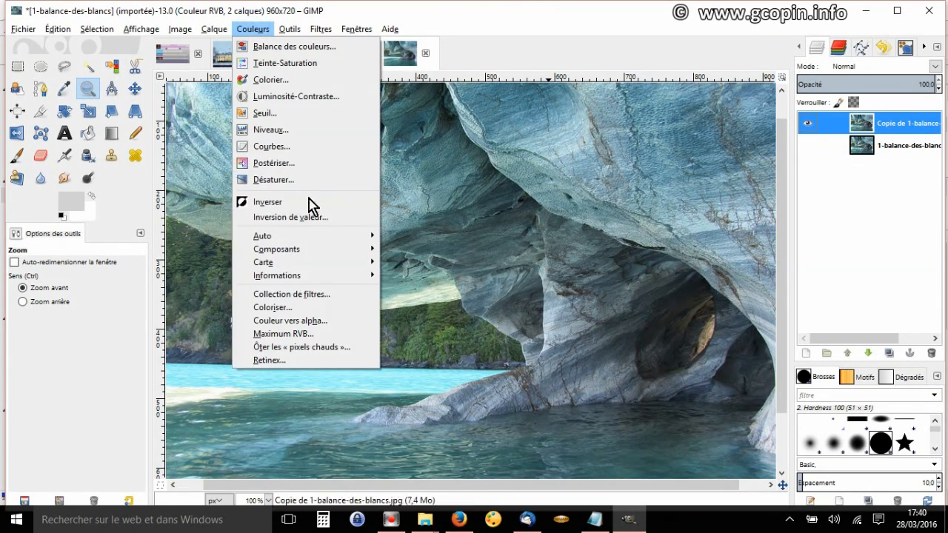
mouse_move(292, 238)
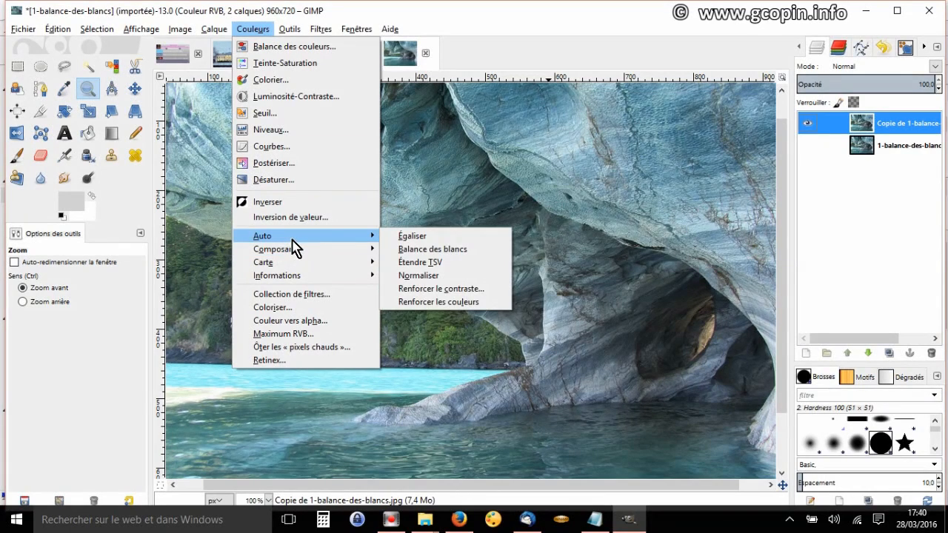
left_click(432, 249)
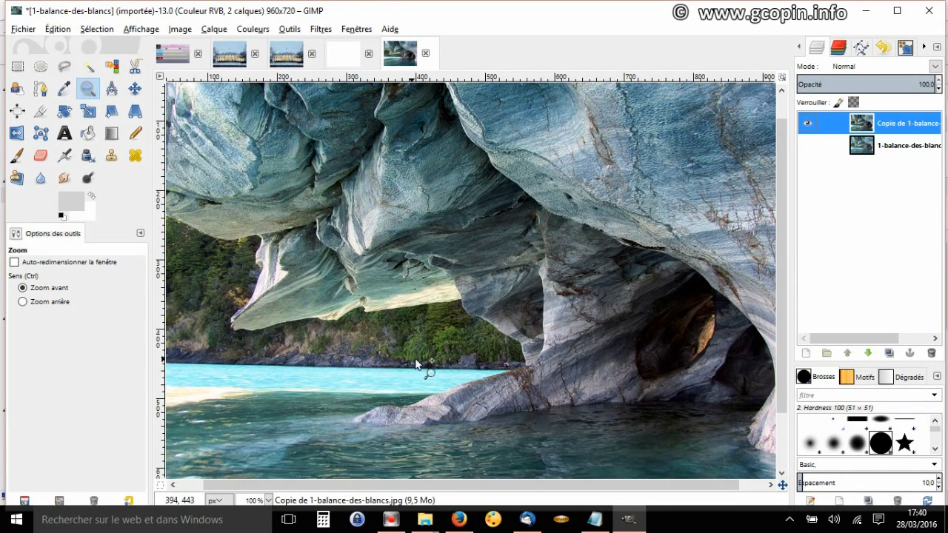
Show the original cave layer and toggle the corrected copy's visibility to compare the photo before and after white balance
left_click(808, 147)
left_click(807, 123)
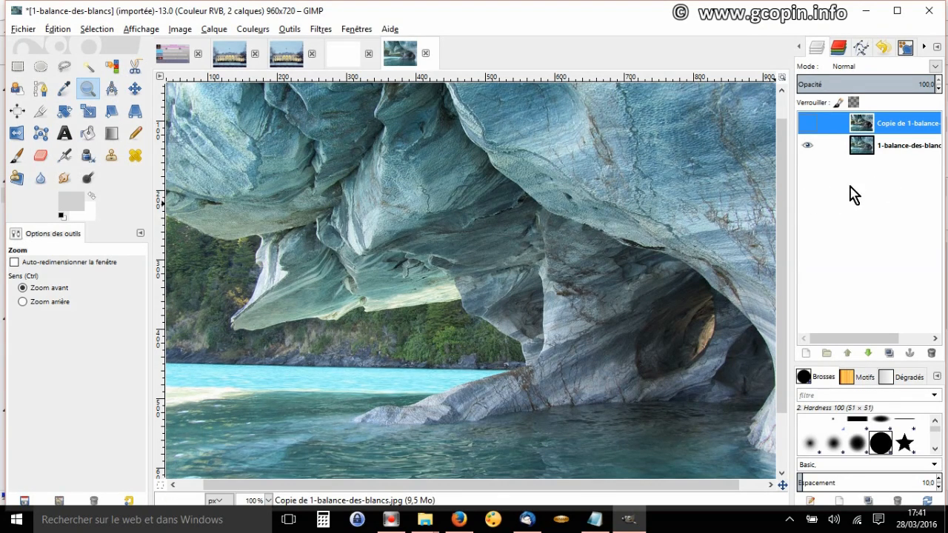
left_click(807, 123)
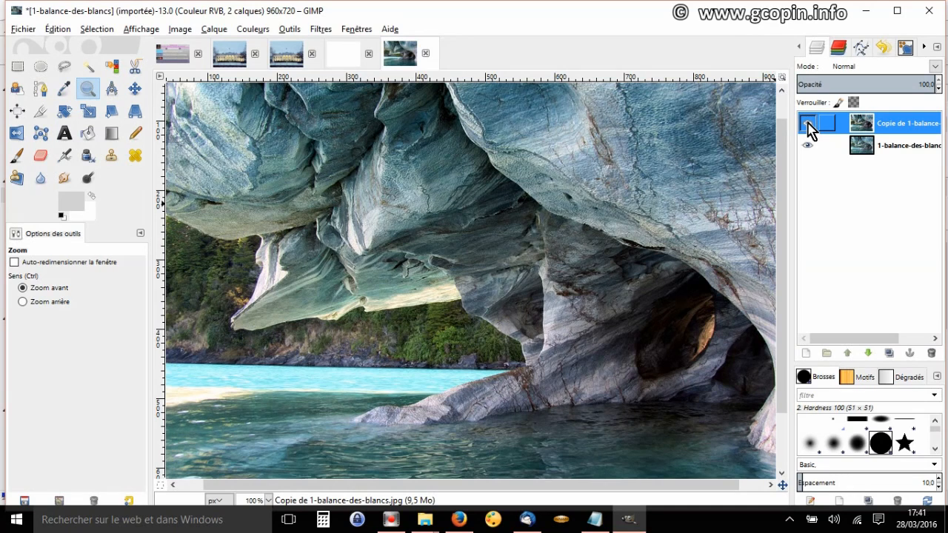
left_click(807, 124)
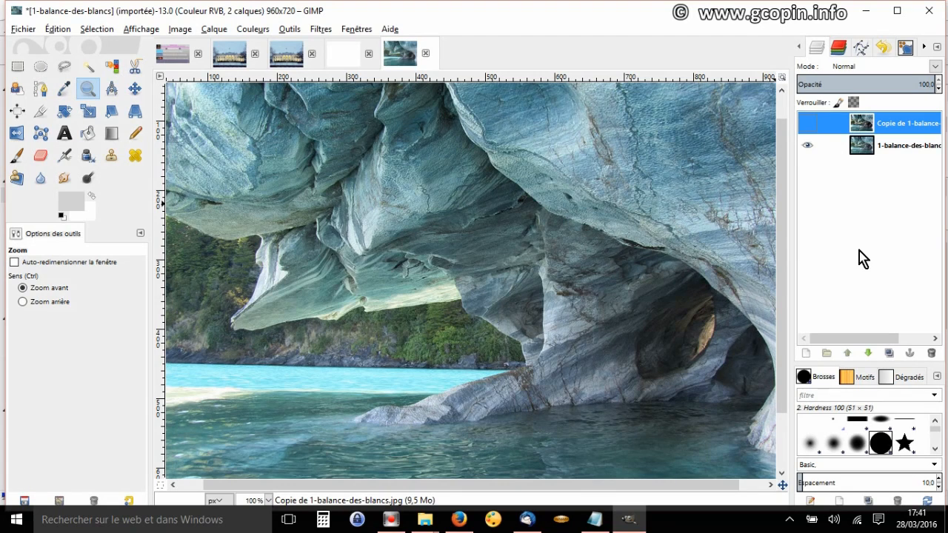
left_click(809, 124)
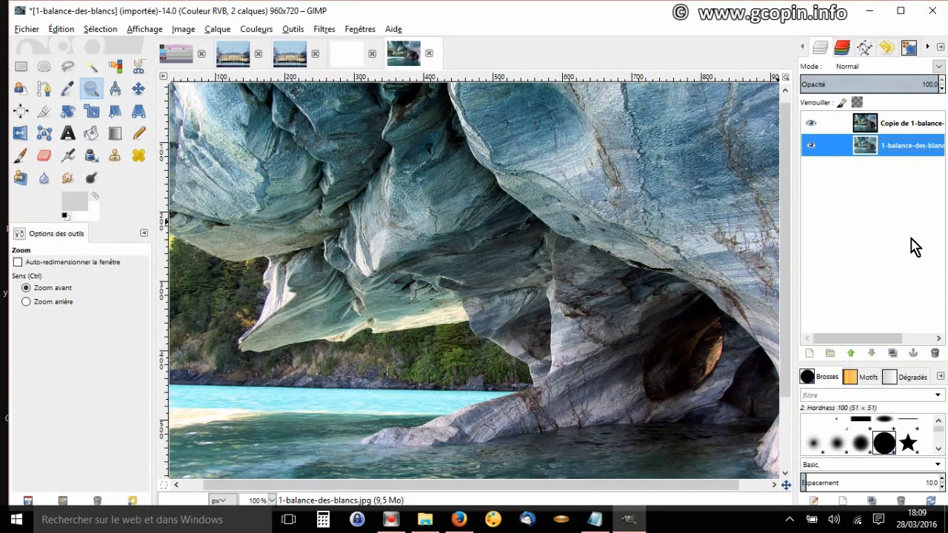
Rename the bottom layer "Original" and the white-balanced copy above it "Balance des blancs"
double_click(898, 146)
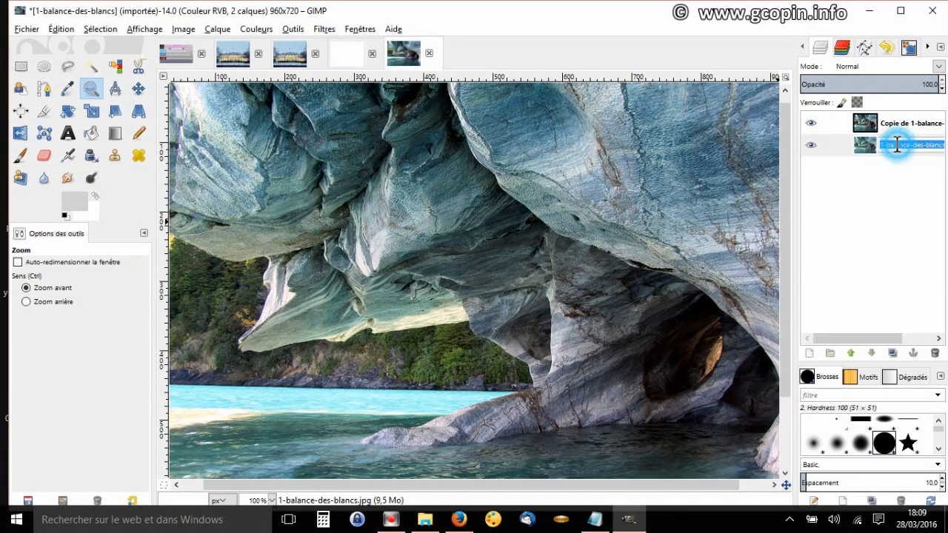
type("Original")
key("Return")
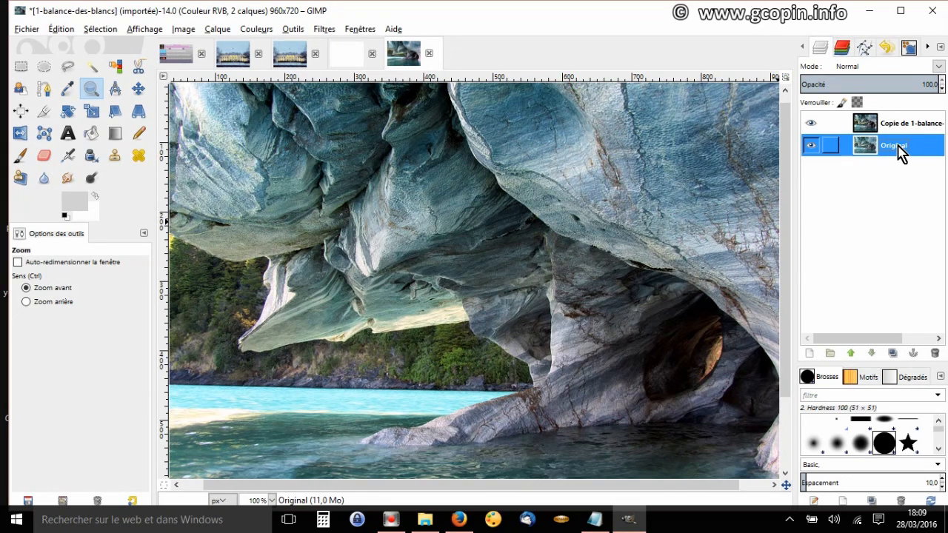
left_click(896, 124)
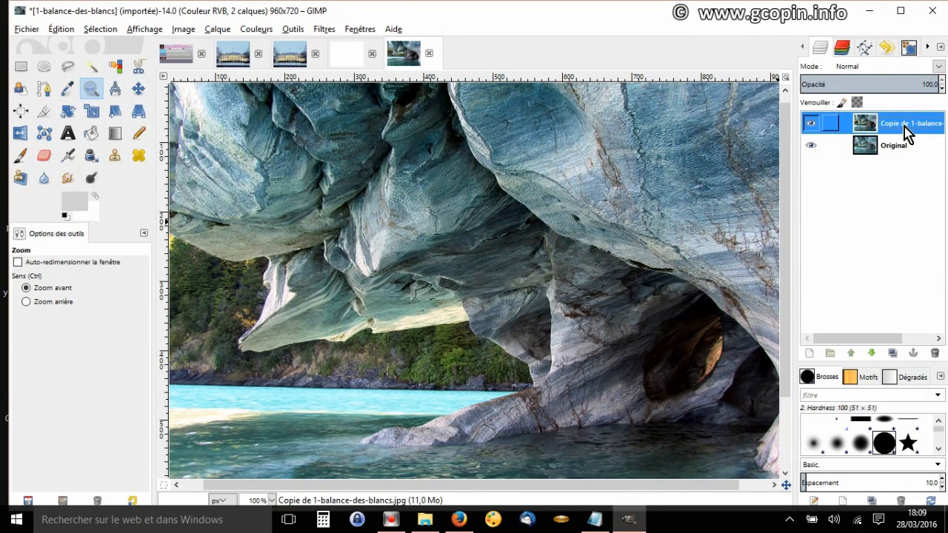
double_click(904, 124)
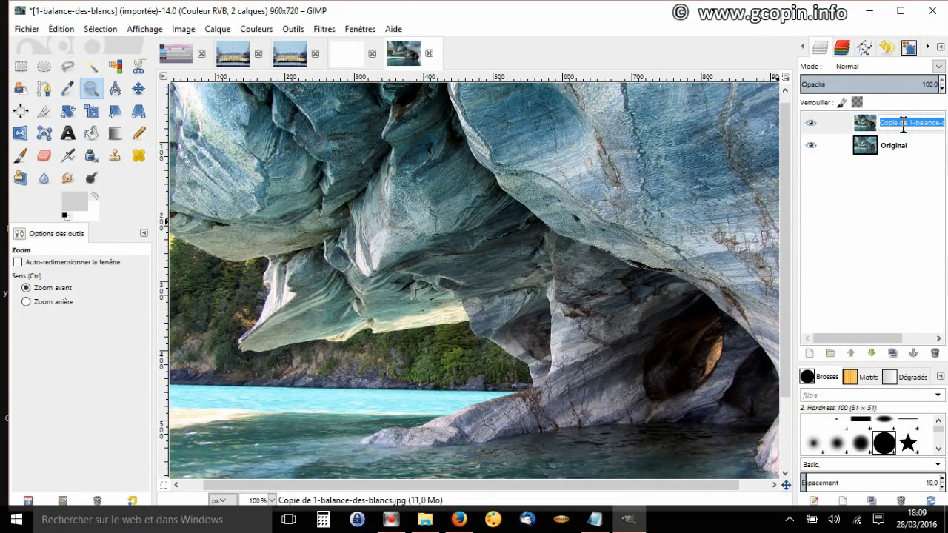
type("Balance des blancs")
key("Return")
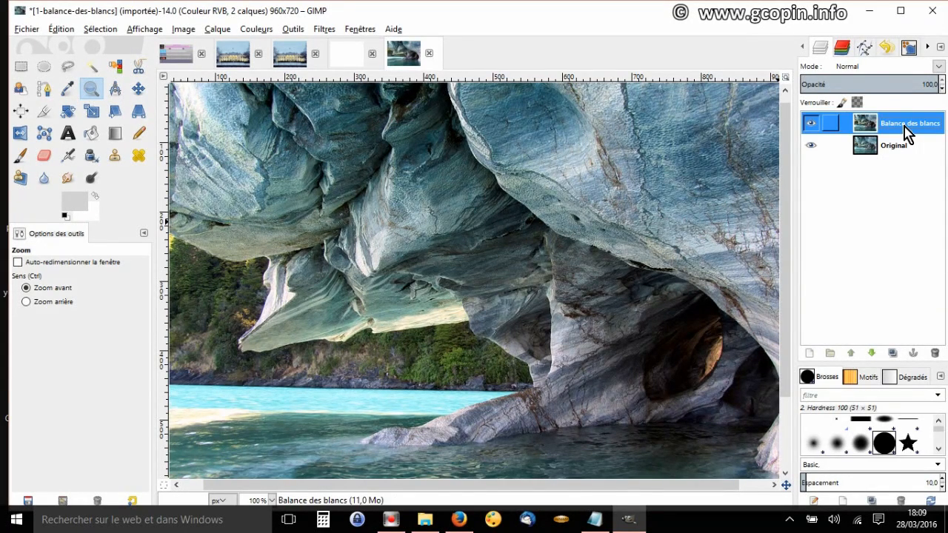
Duplicate the Original layer and rename the duplicate "Egaliser"
right_click(852, 148)
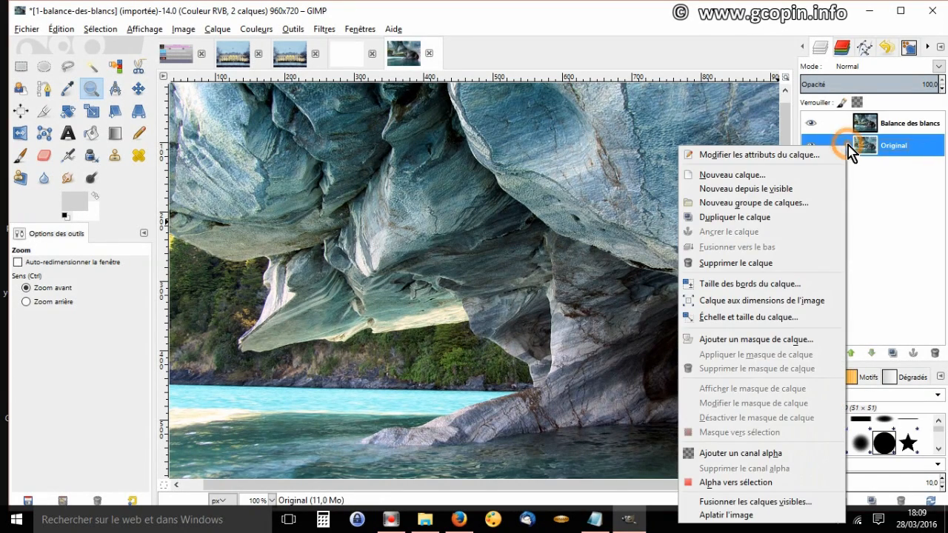
left_click(755, 219)
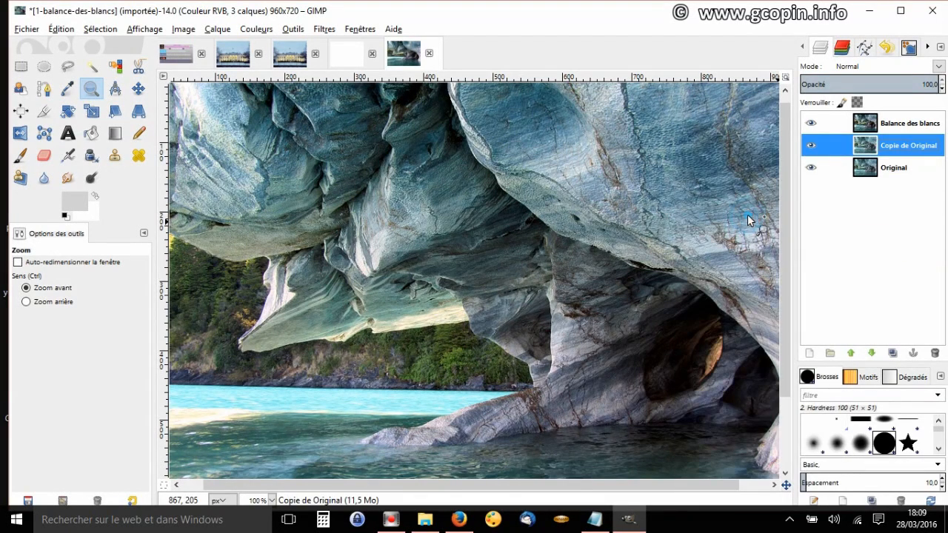
left_click(899, 148)
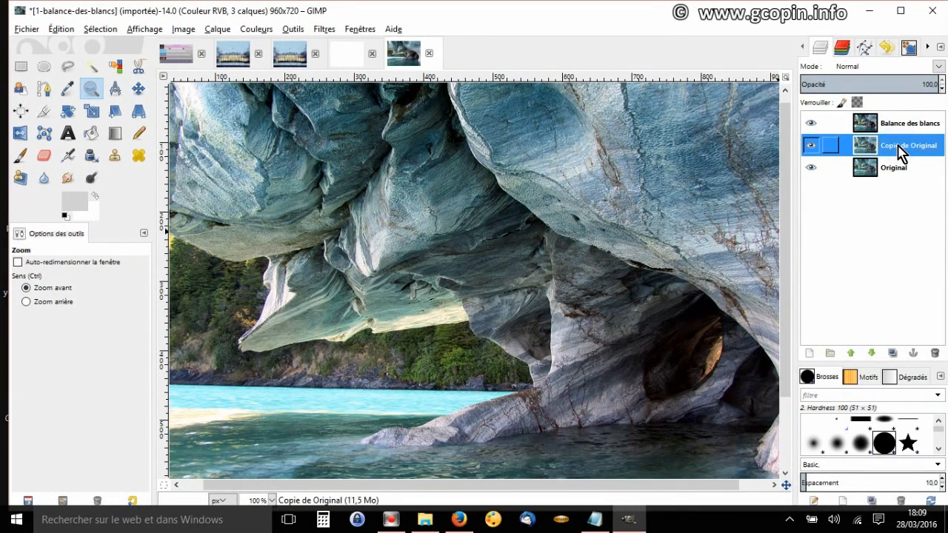
double_click(899, 147)
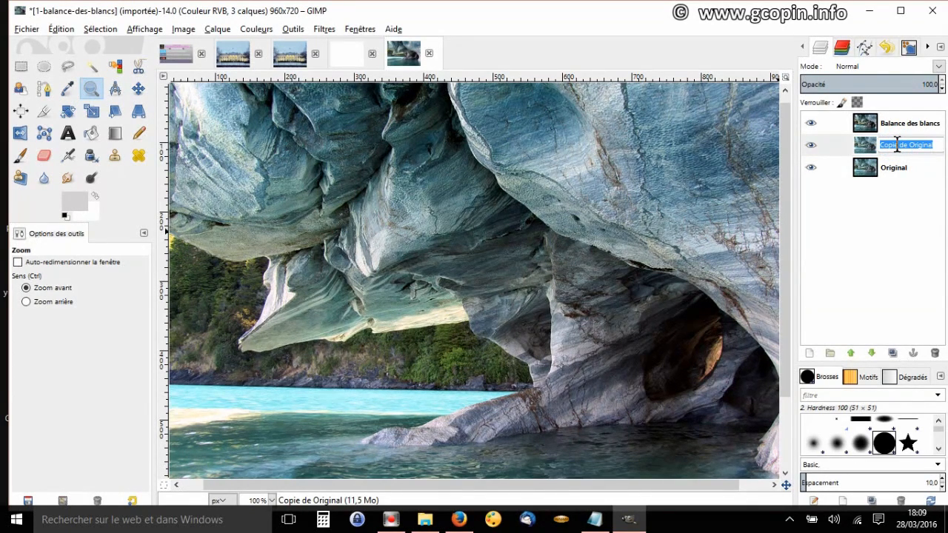
type("Egal")
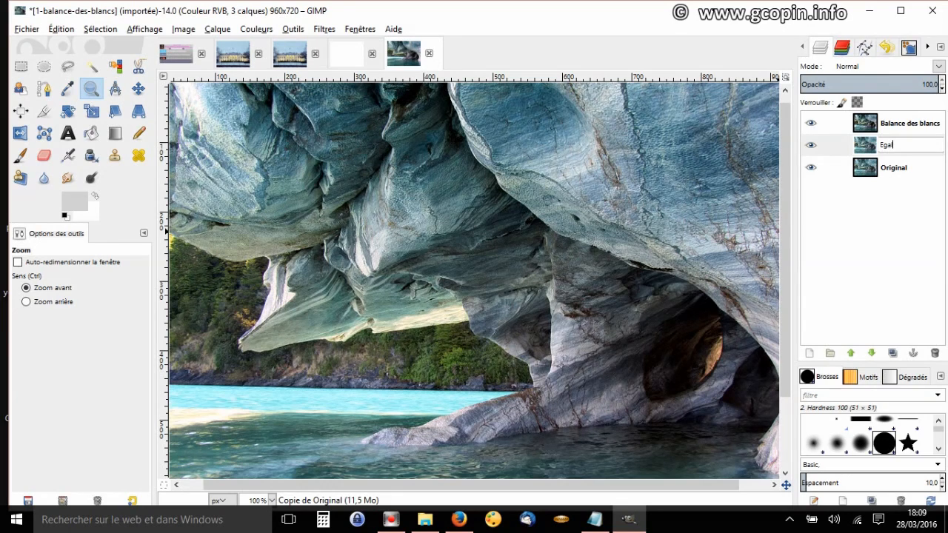
type("iser")
key("Return")
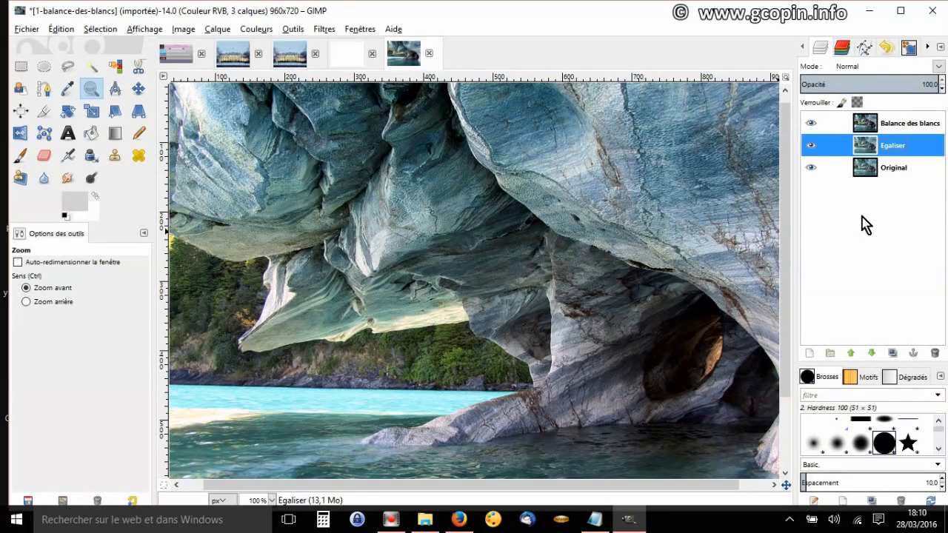
Hide the Original and Balance des blancs layers and apply the automatic Égaliser colour command to the Egaliser layer
left_click(812, 168)
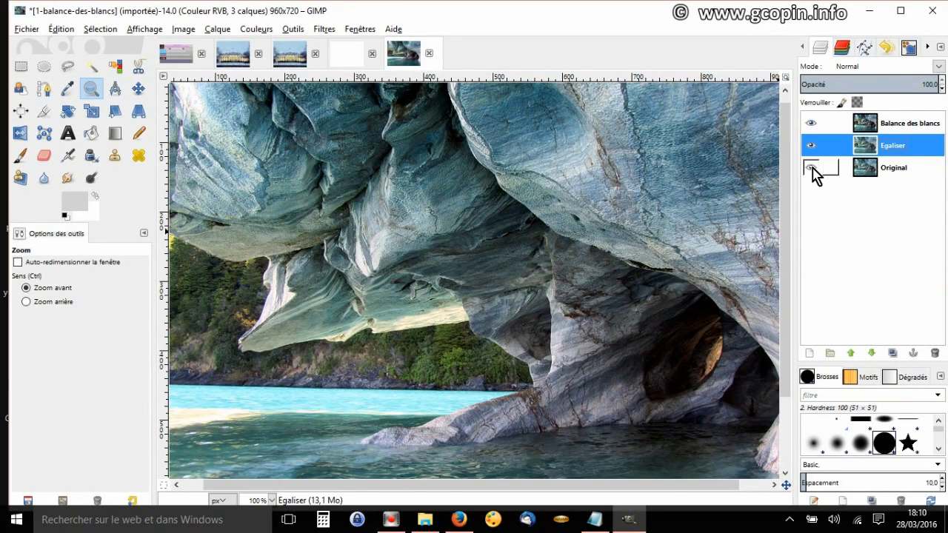
left_click(811, 124)
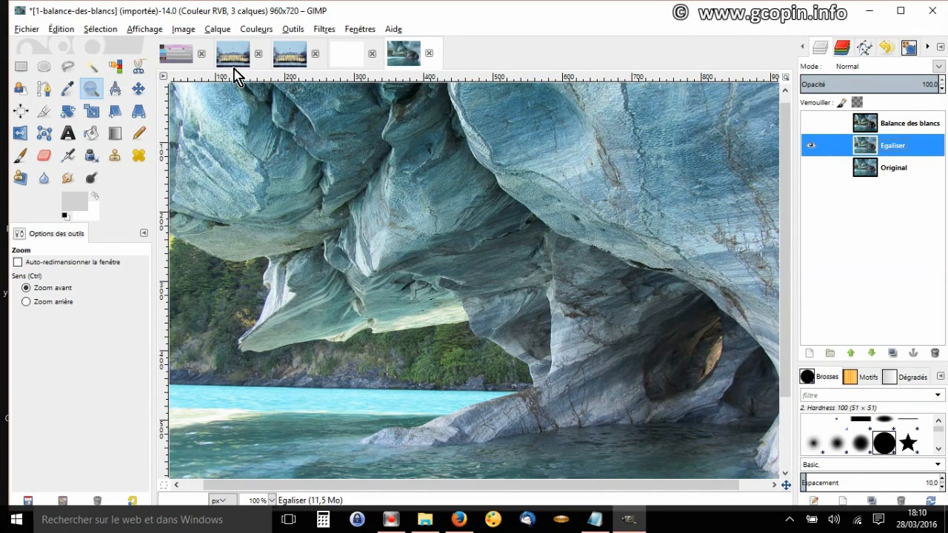
left_click(257, 30)
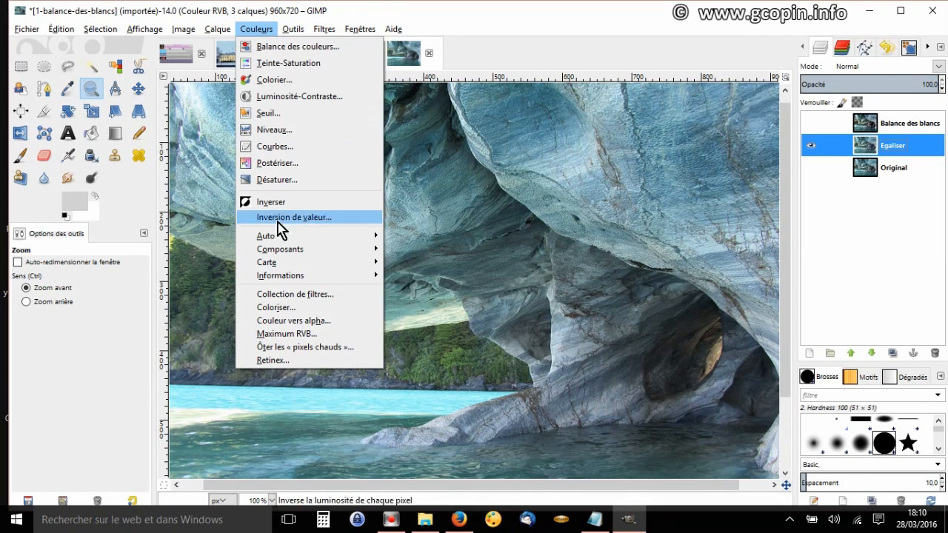
mouse_move(288, 236)
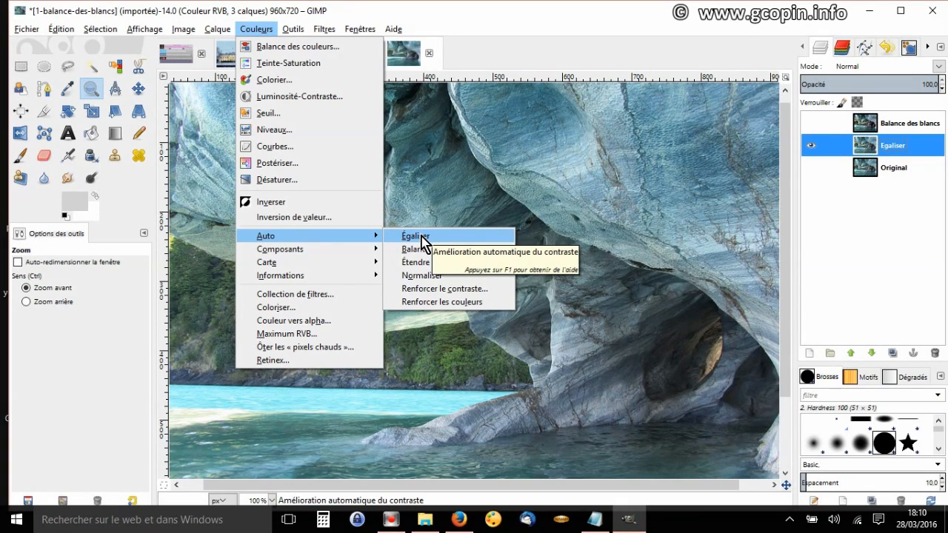
left_click(421, 237)
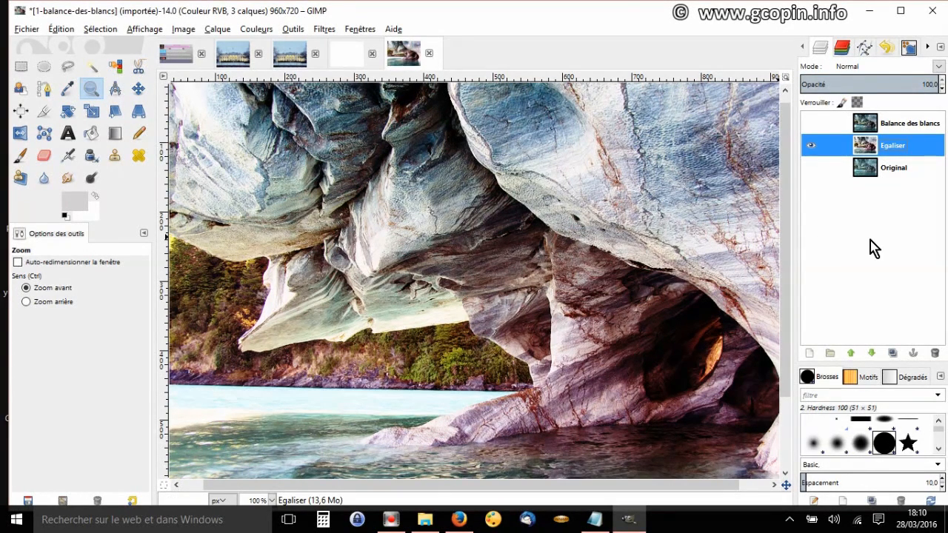
Show the Original layer and toggle the Egaliser and Balance des blancs layers to compare both corrections with the original photo
left_click(811, 167)
left_click(811, 147)
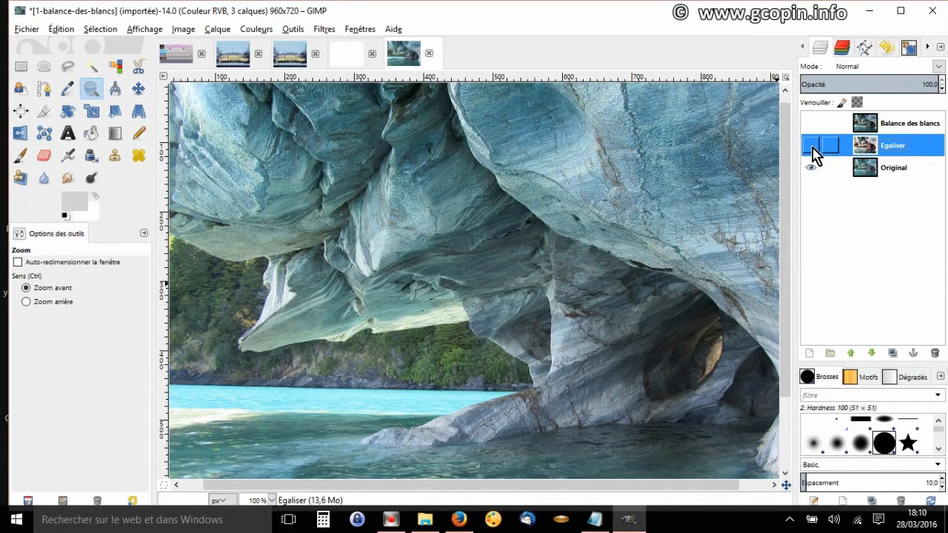
left_click(812, 147)
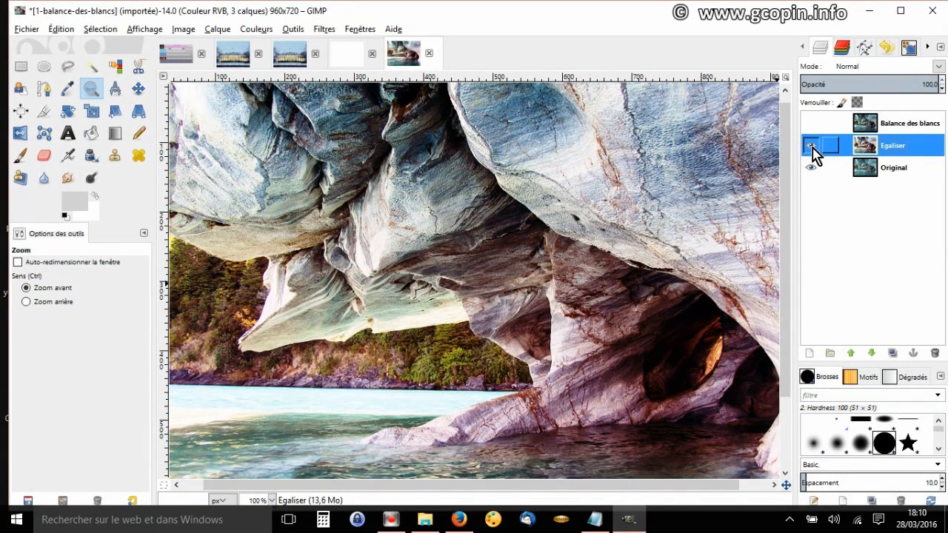
left_click(811, 147)
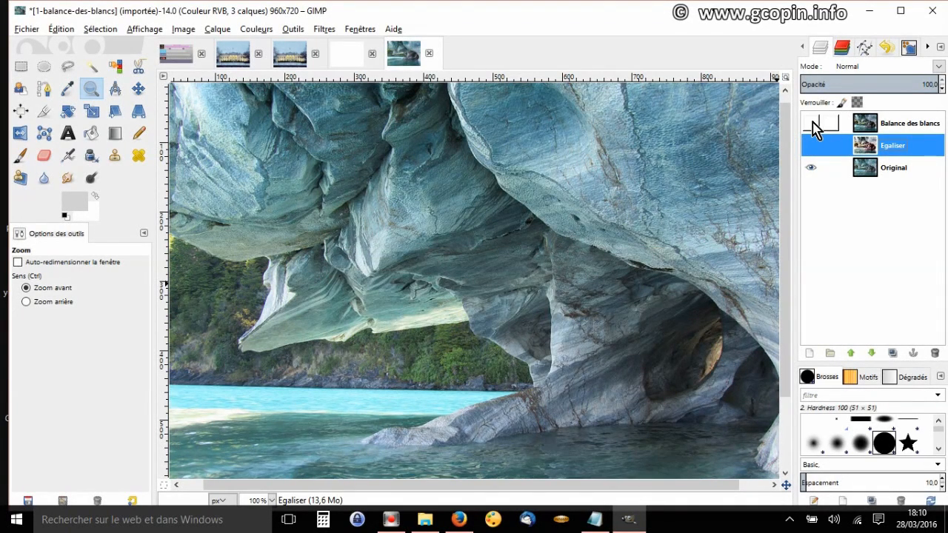
left_click(813, 125)
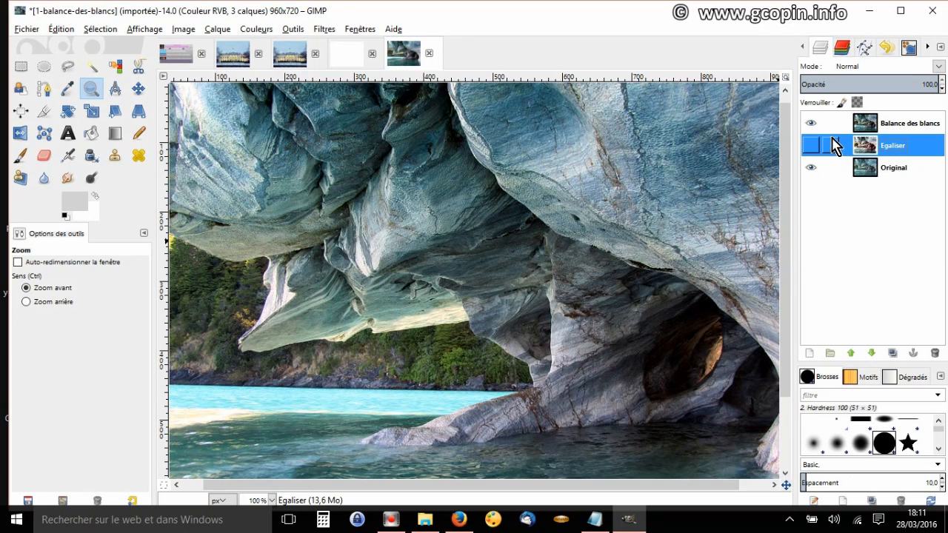
left_click(811, 124)
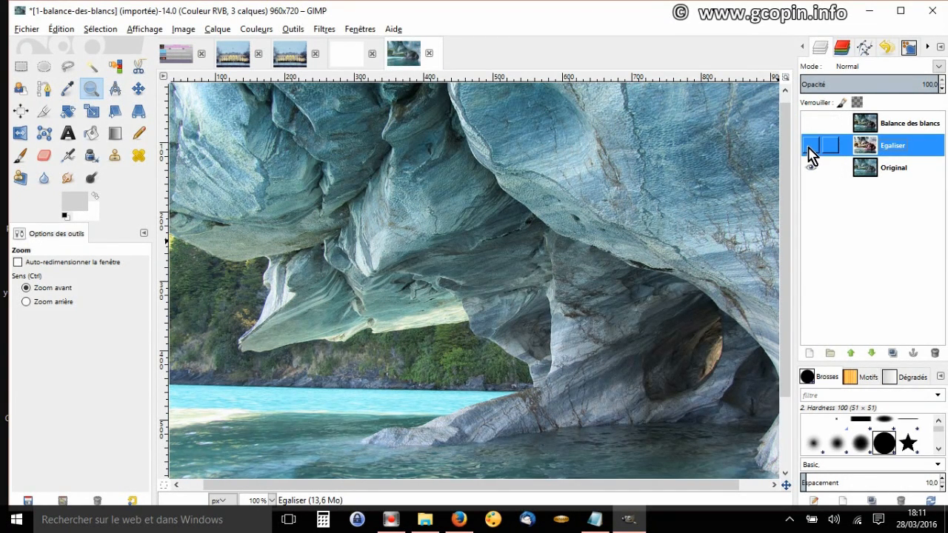
left_click(811, 146)
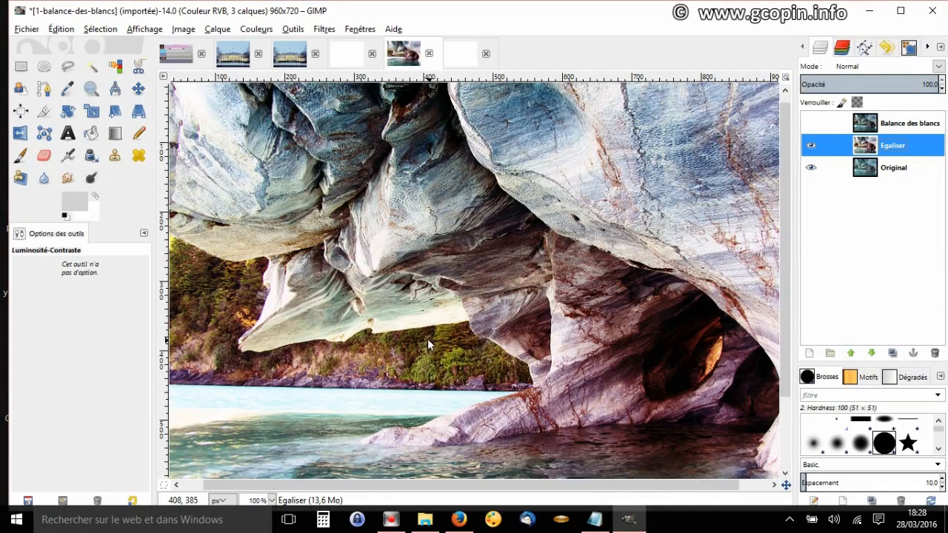
Open the image 2_1-luminisite-contraste.jpg from the Vidéo folder
left_click(23, 31)
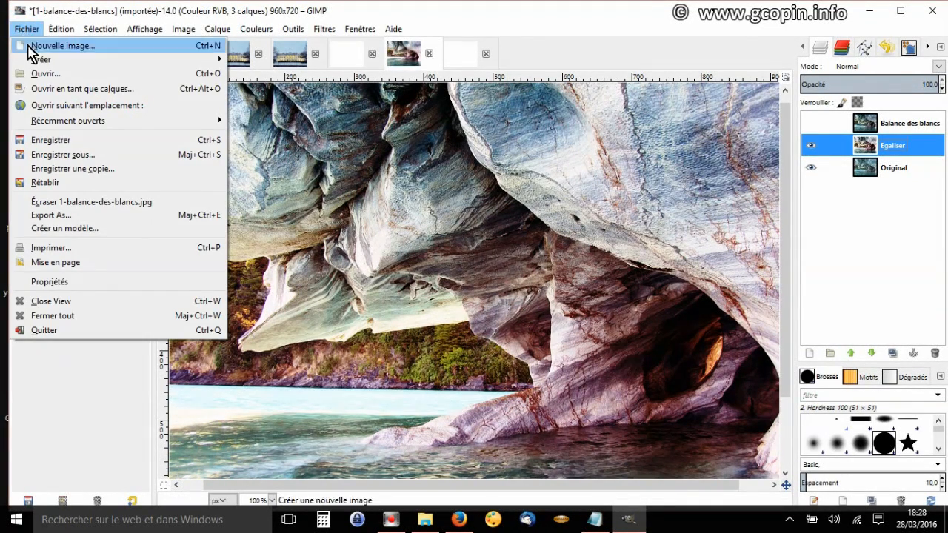
left_click(43, 73)
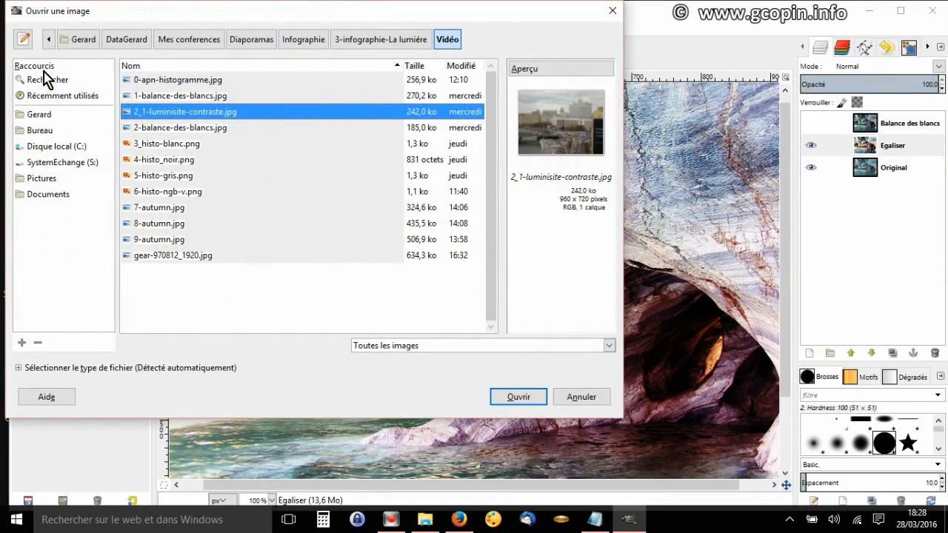
left_click(183, 112)
double_click(183, 112)
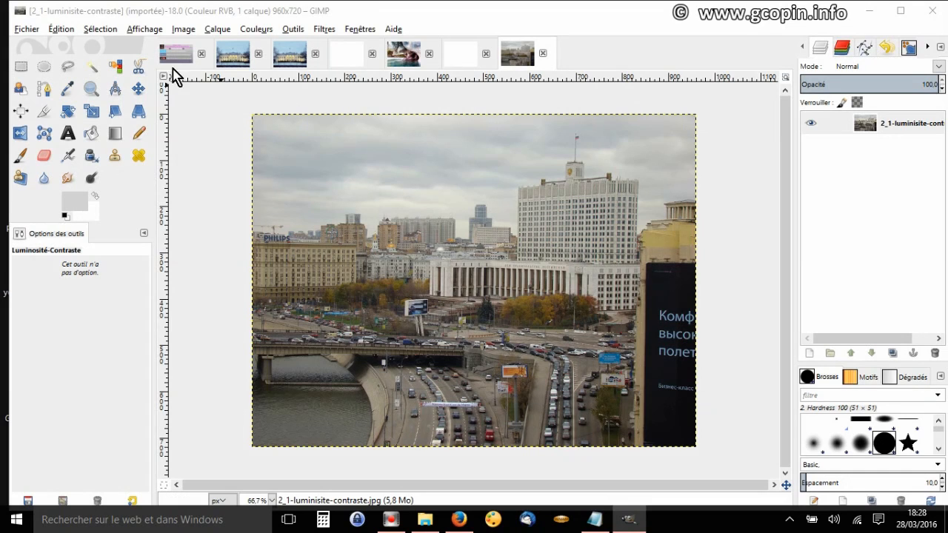
Duplicate the city photo's layer and hide the original layer beneath the copy
left_click(91, 89)
left_click(501, 229)
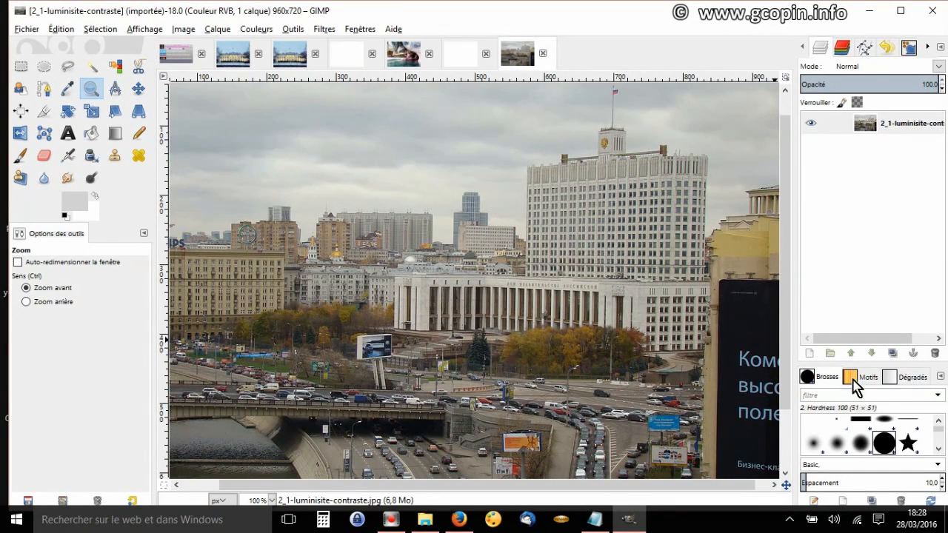
right_click(849, 123)
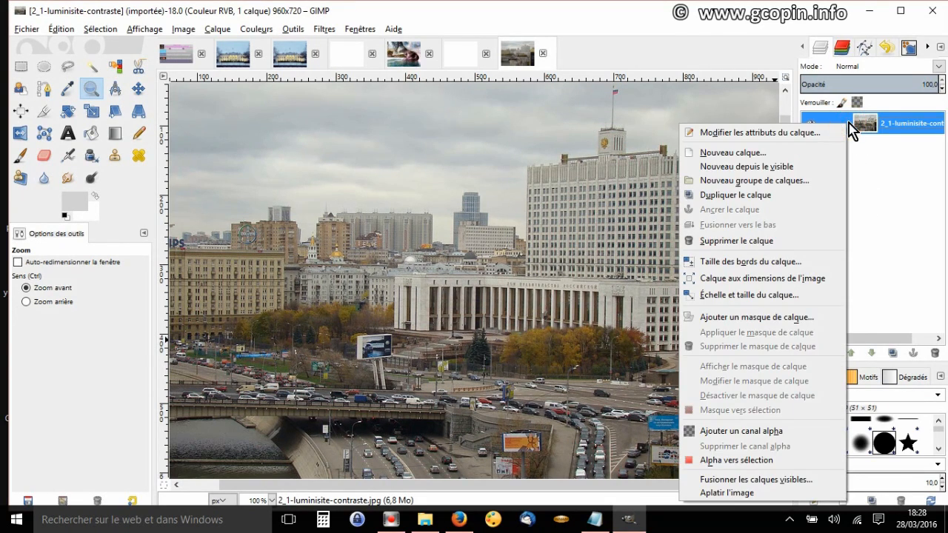
left_click(745, 196)
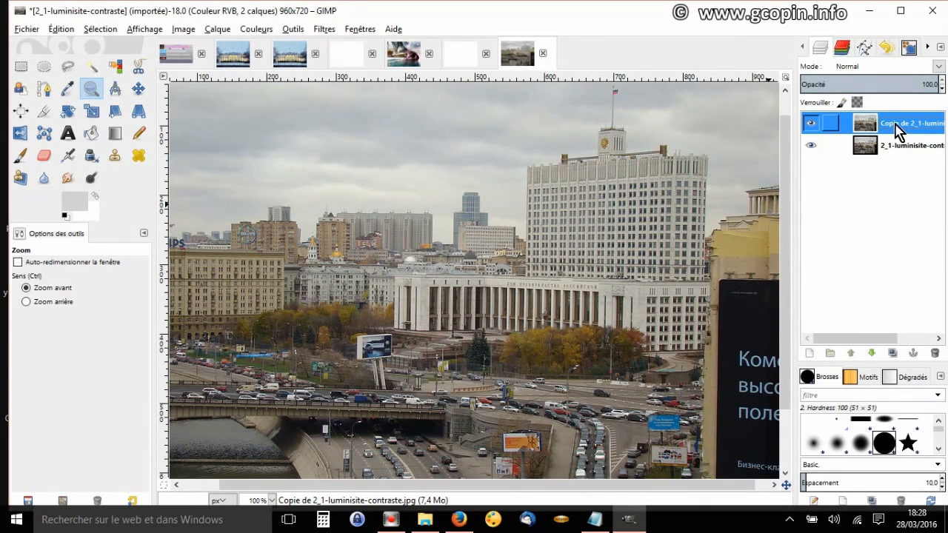
left_click(811, 145)
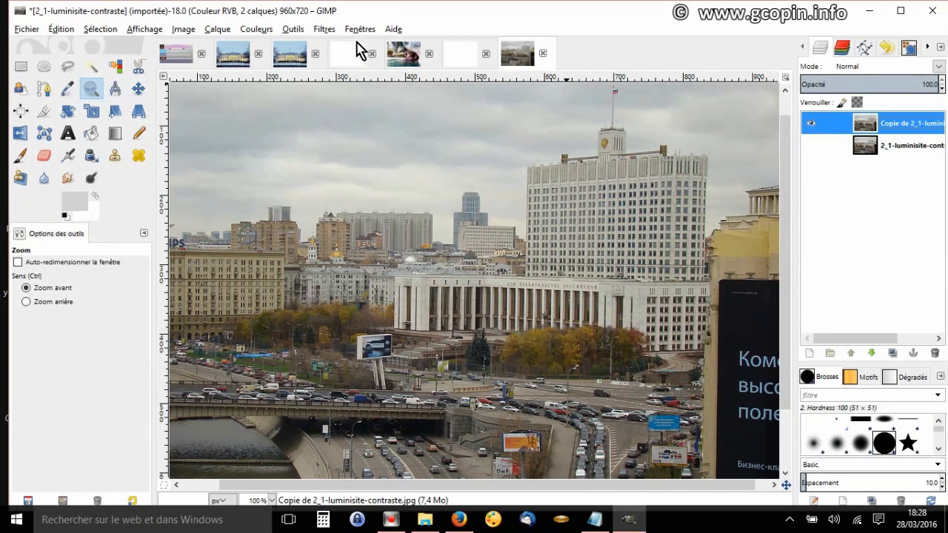
Apply Luminosité-Contraste to the copied city layer with brightness 9 and contrast 21
left_click(258, 31)
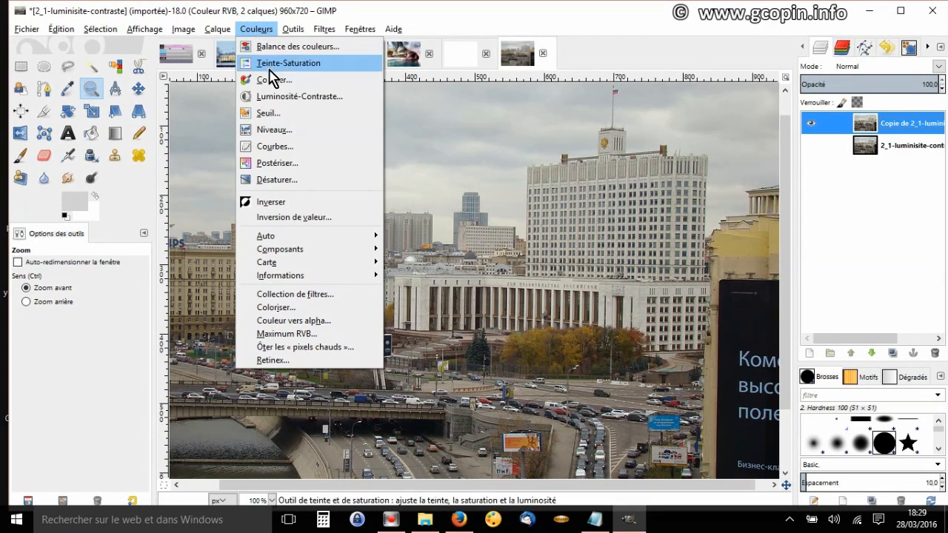
left_click(272, 102)
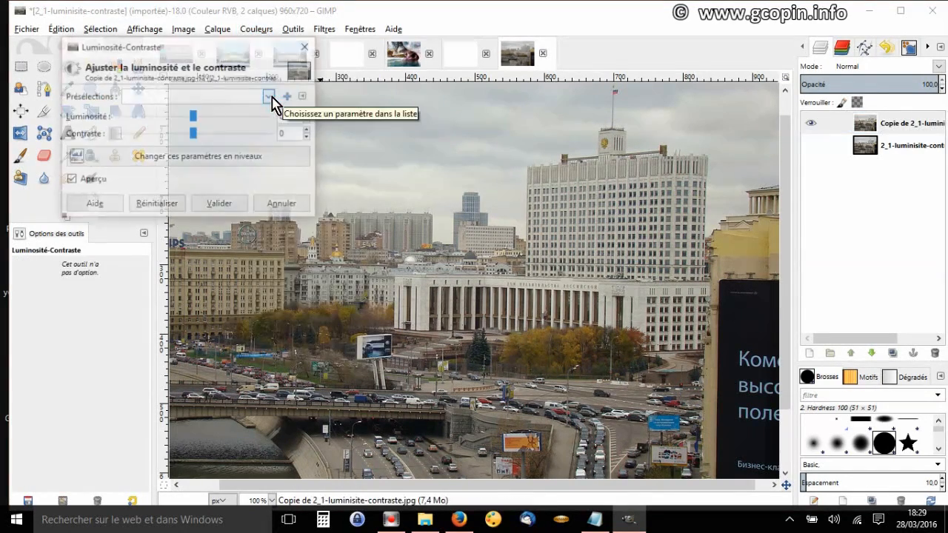
left_click_drag(232, 47, 282, 112)
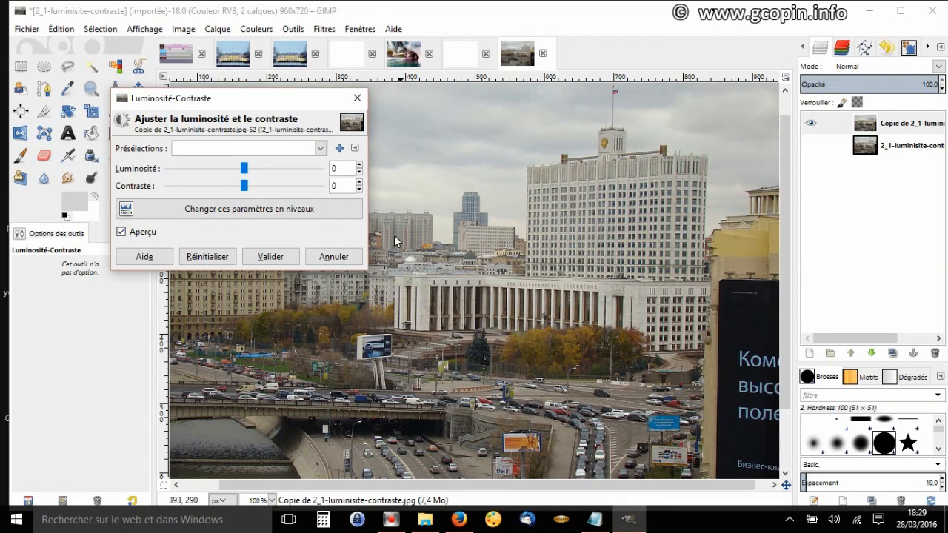
left_click(244, 187)
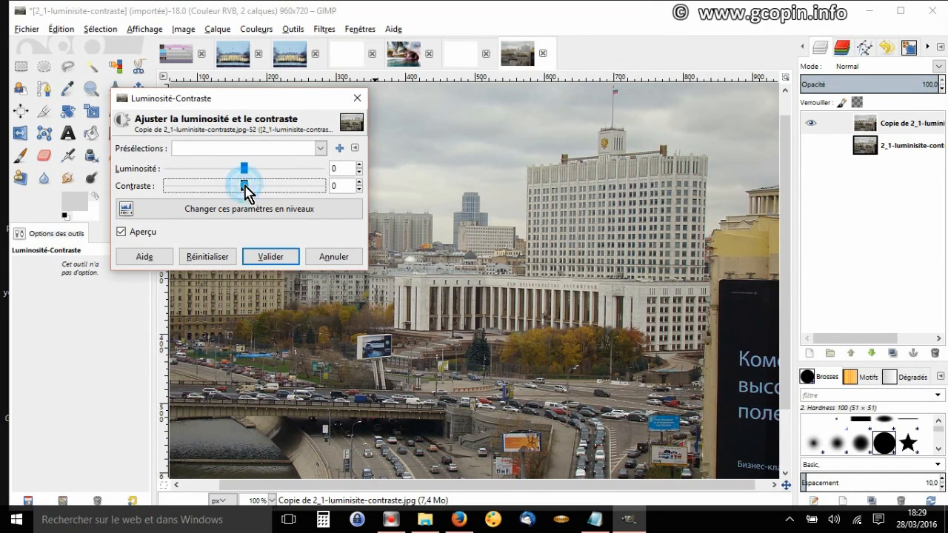
left_click_drag(244, 187, 257, 187)
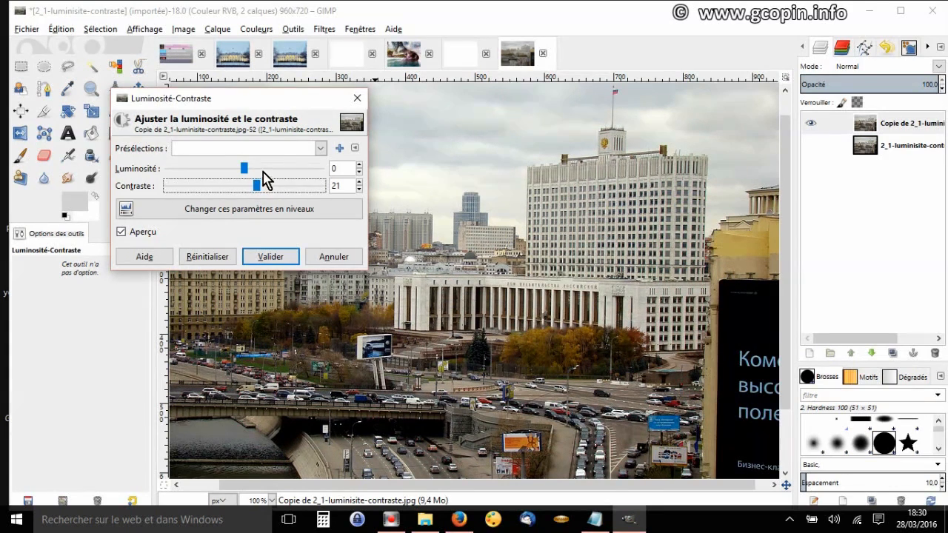
left_click(245, 168)
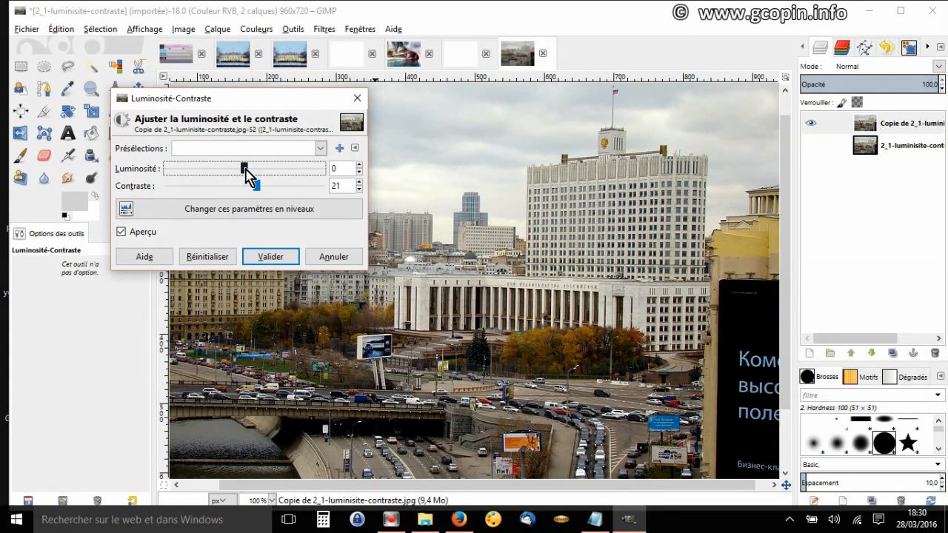
left_click_drag(245, 169, 249, 169)
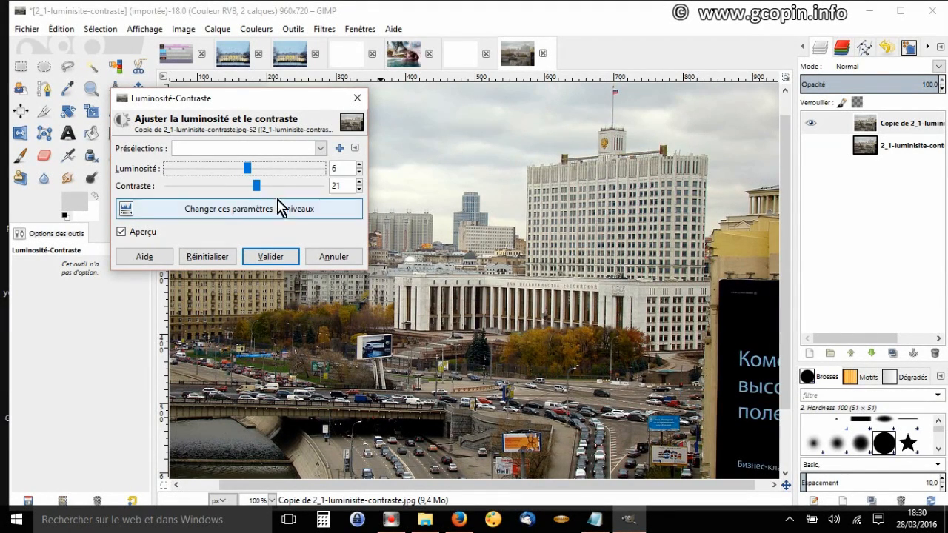
left_click_drag(257, 186, 259, 188)
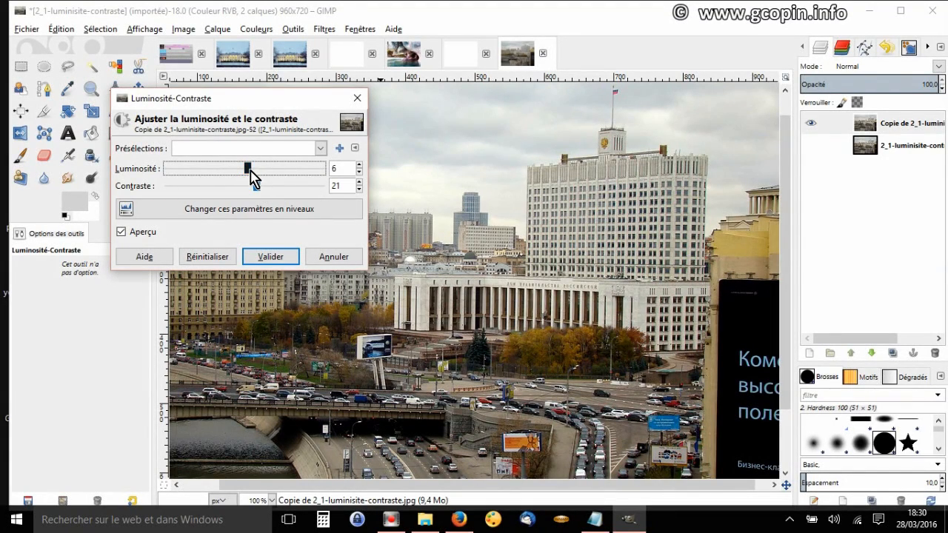
left_click_drag(250, 168, 252, 169)
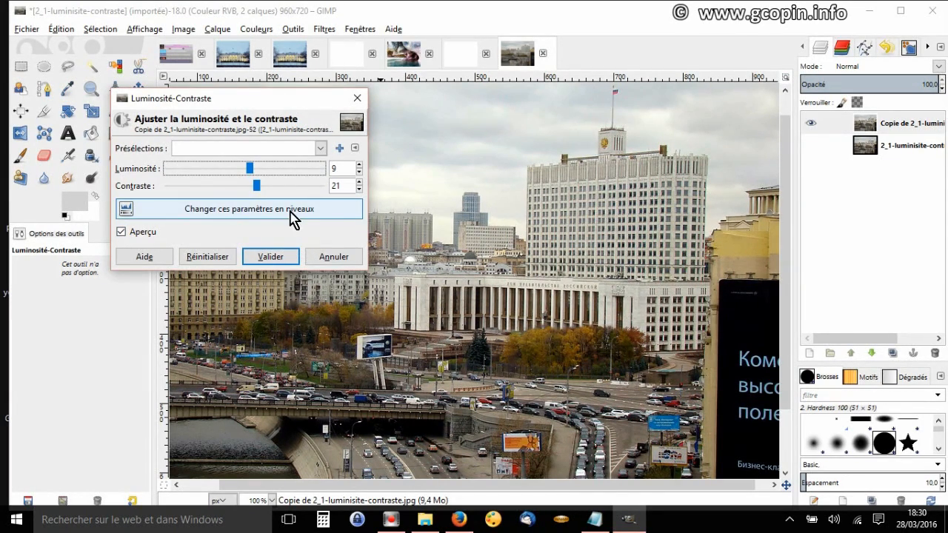
left_click(272, 257)
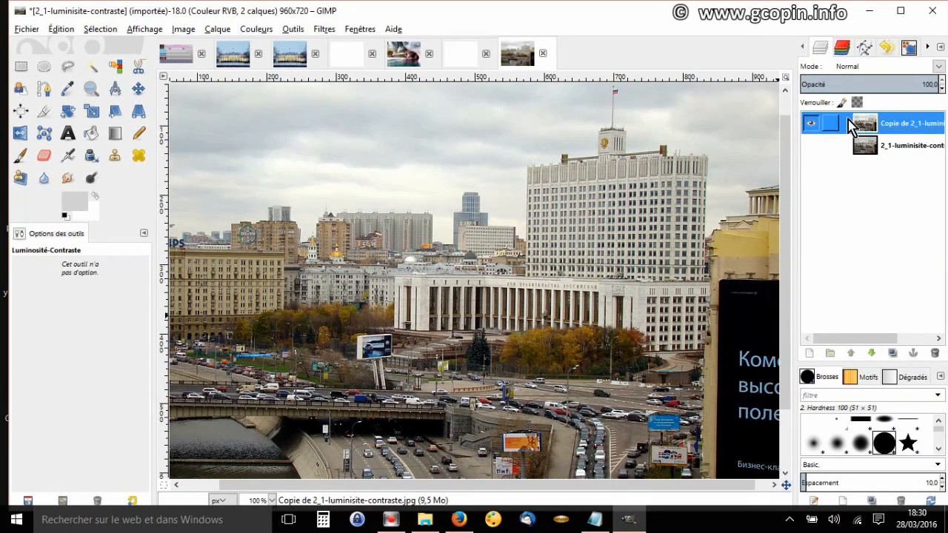
Show the original city layer and toggle the adjusted copy's visibility to compare the photo before and after the brightness-contrast correction
left_click(812, 146)
left_click(813, 125)
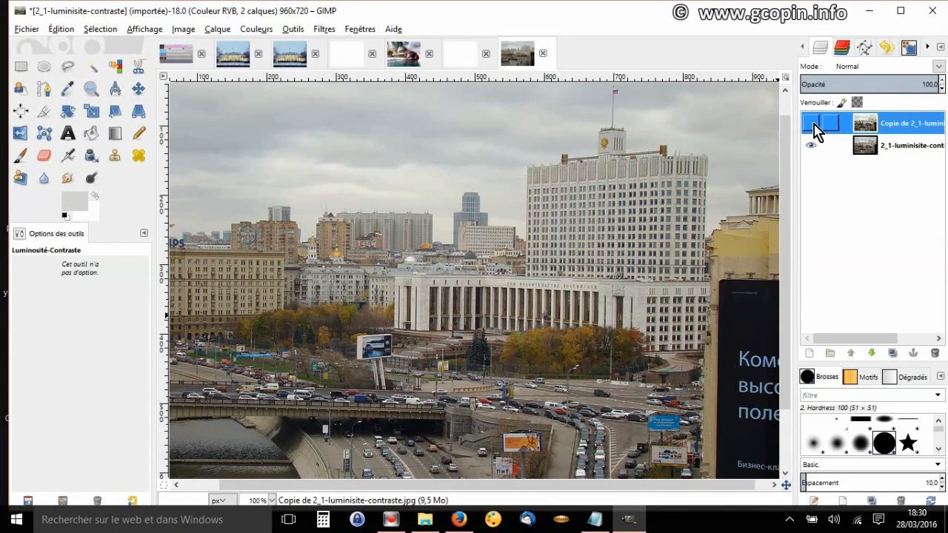
left_click(813, 124)
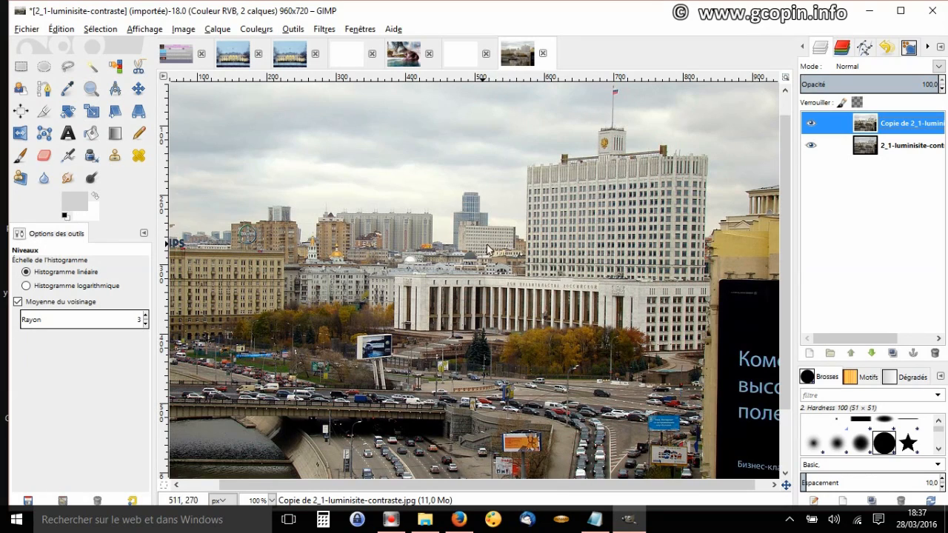
Rename the bottom city layer "Original" and the adjusted copy above it "Lumiere et contraste"
left_click(899, 152)
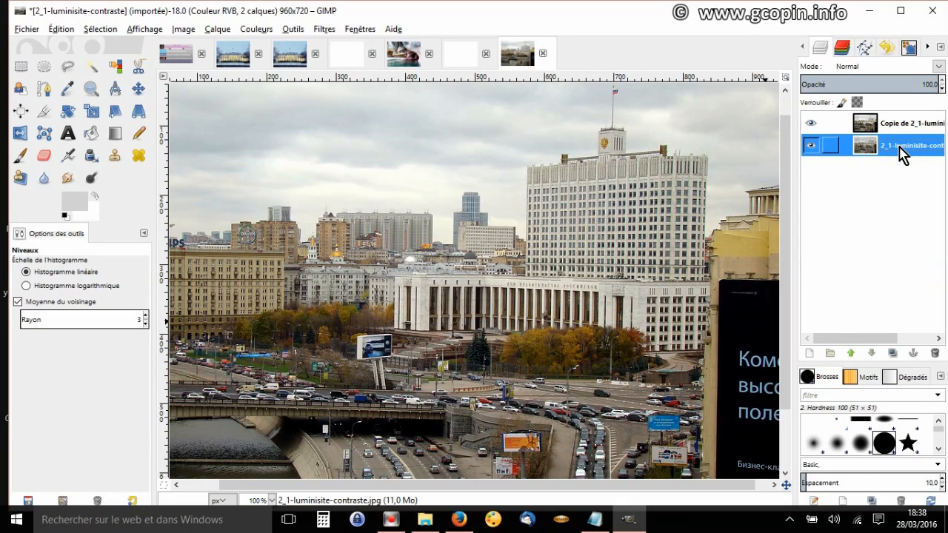
double_click(898, 146)
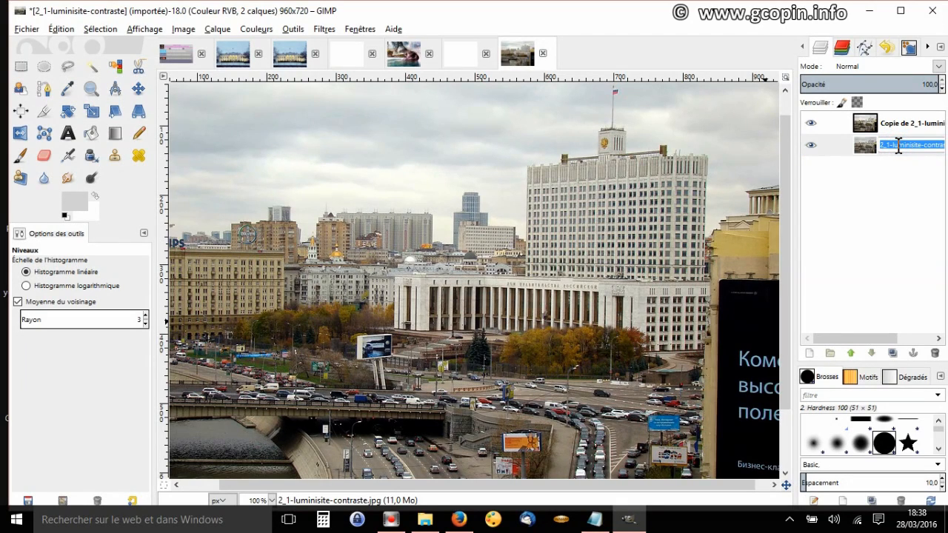
type("Original")
key("Return")
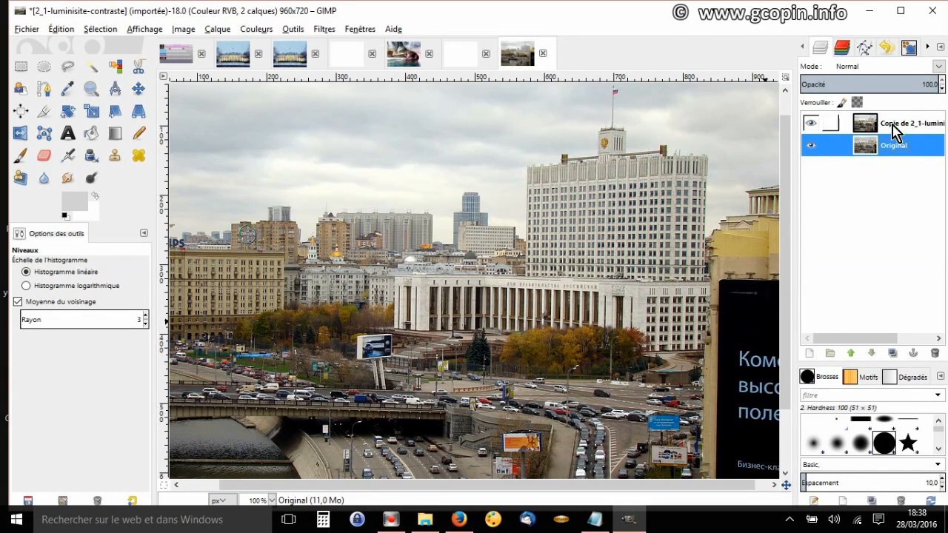
left_click(897, 126)
double_click(894, 127)
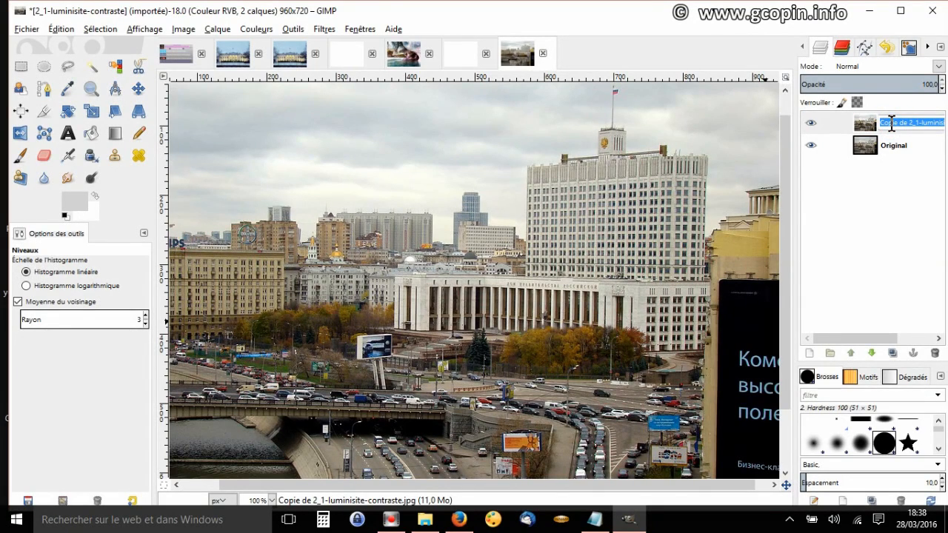
type("Lumiere et contraste")
key("Return")
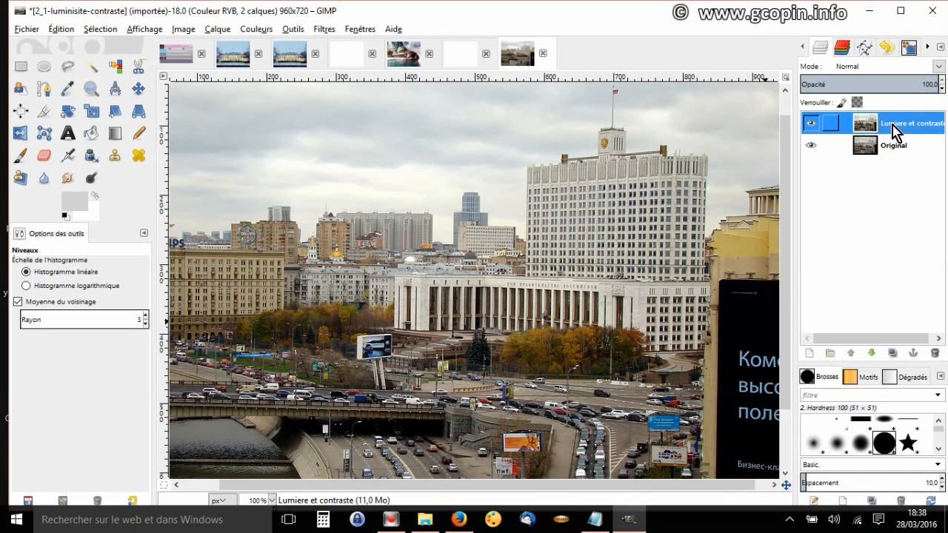
Activate the Zoom tool and open the camera photo 0-apn-histogramme.jpg from the Vidéo folder
left_click(868, 234)
key("z")
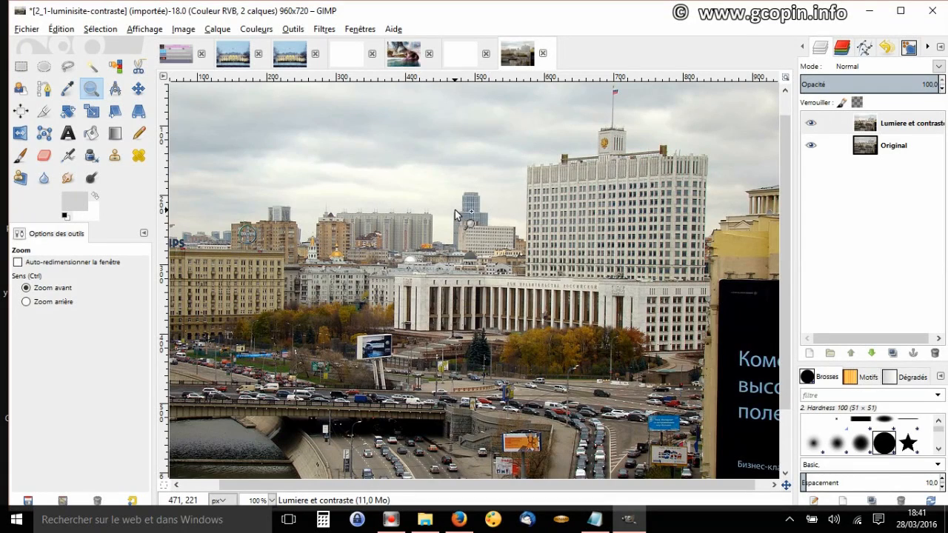
left_click(27, 31)
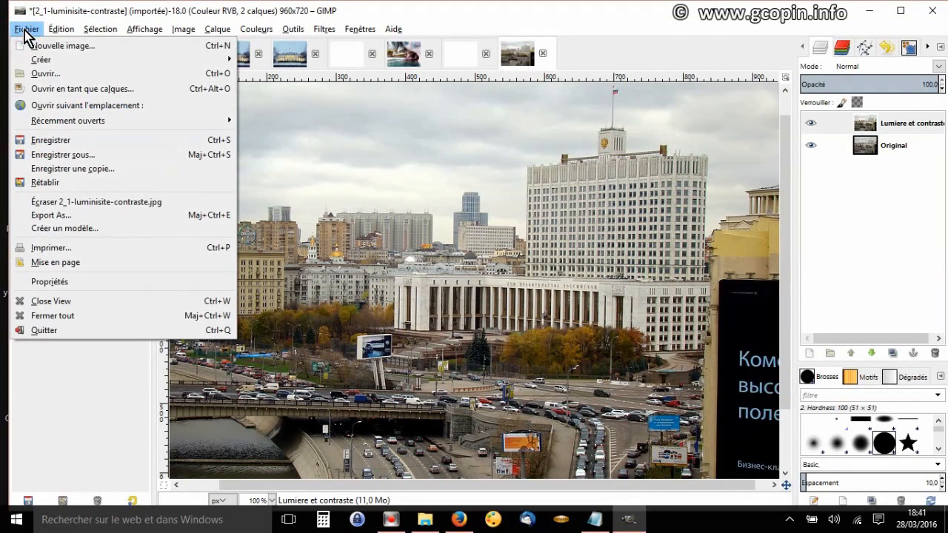
left_click(58, 77)
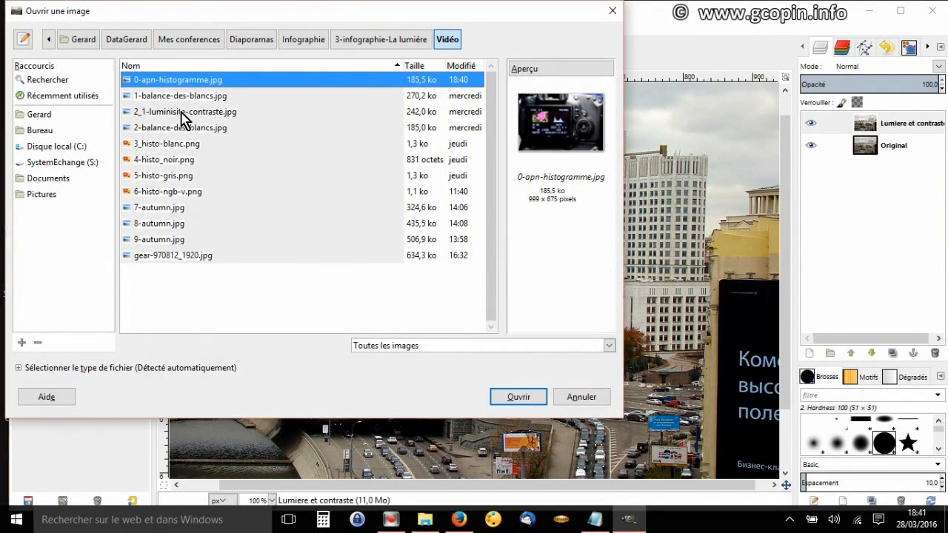
double_click(198, 83)
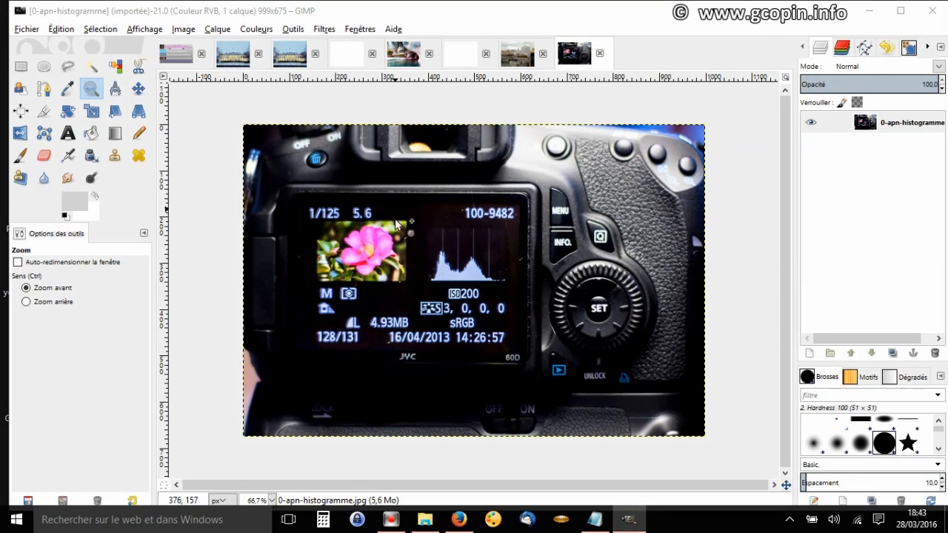
Open the plain white test image 3_histo-blanc.png from the Vidéo folder
left_click(32, 29)
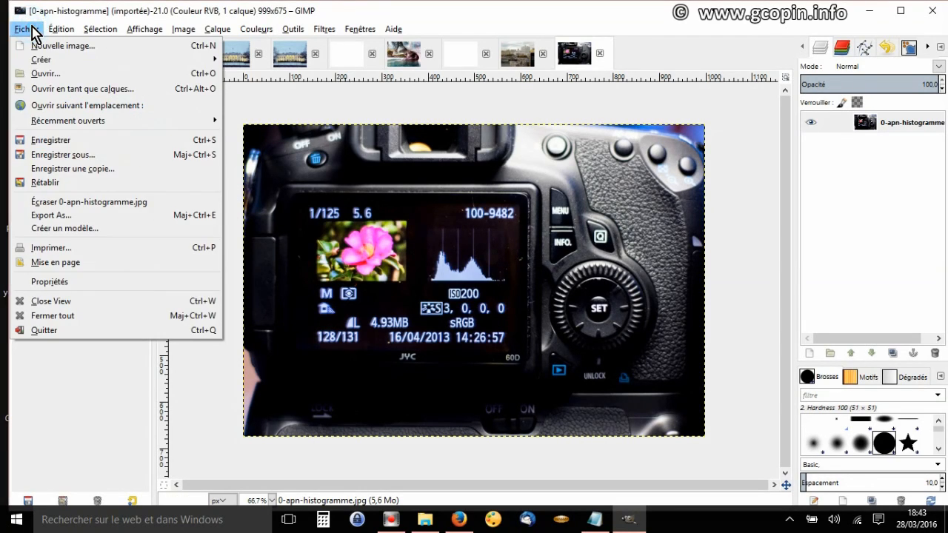
left_click(39, 77)
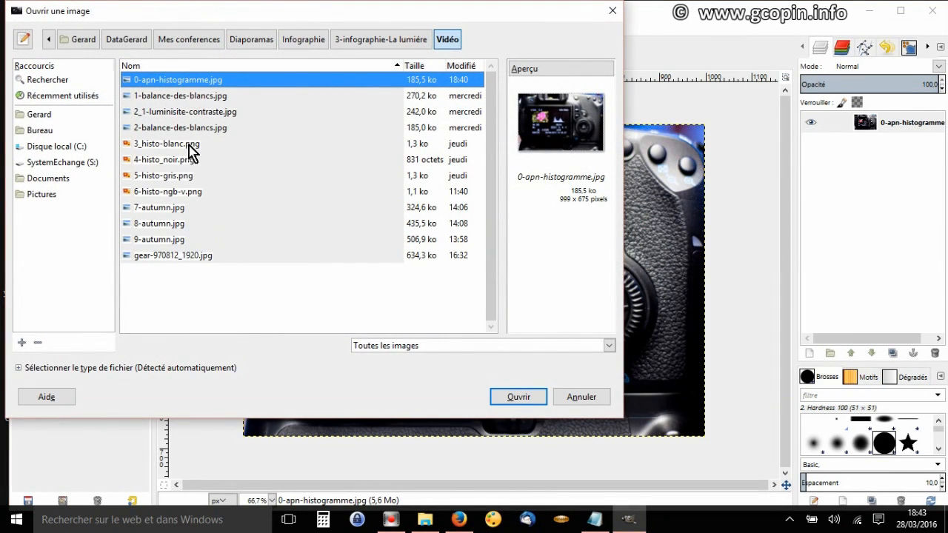
double_click(179, 144)
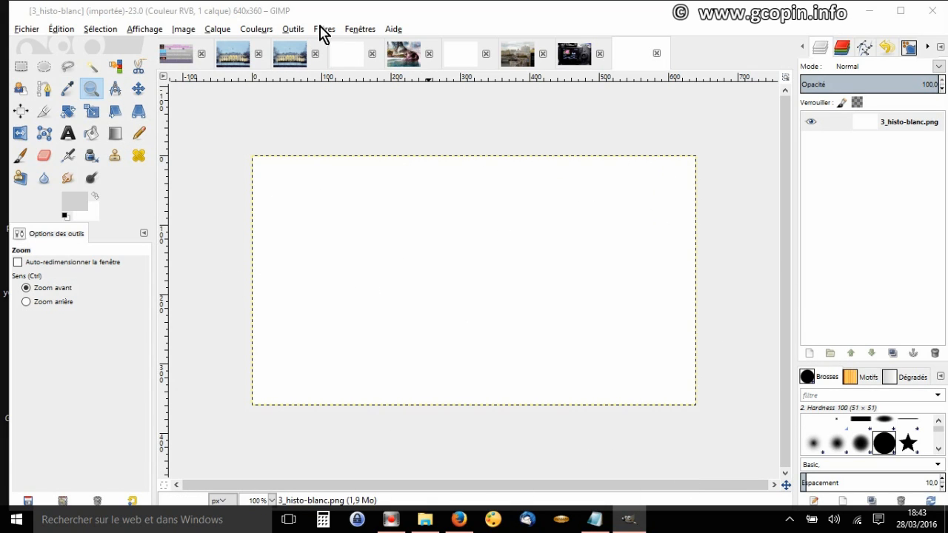
Examine the white image's input-level histogram in Niveaux, with the dialog moved clear of most of the picture
left_click(295, 31)
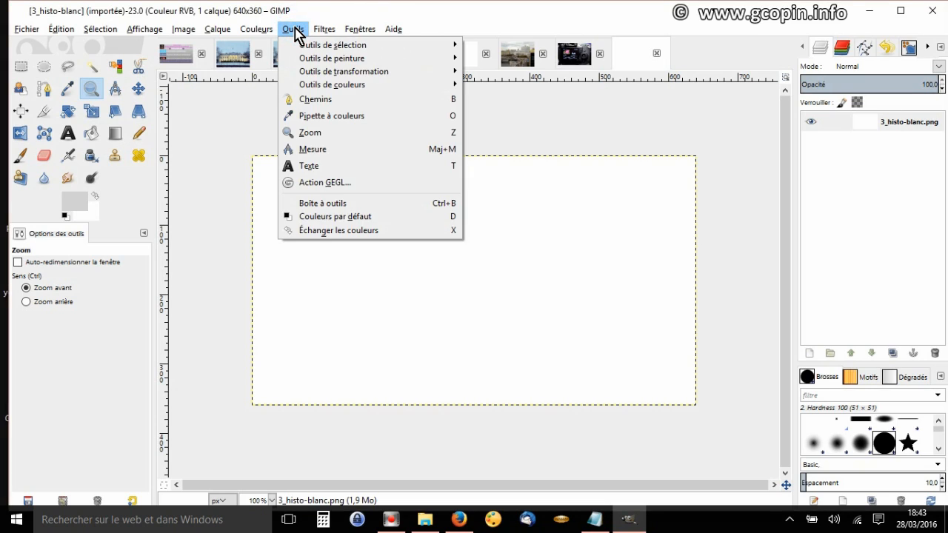
mouse_move(265, 32)
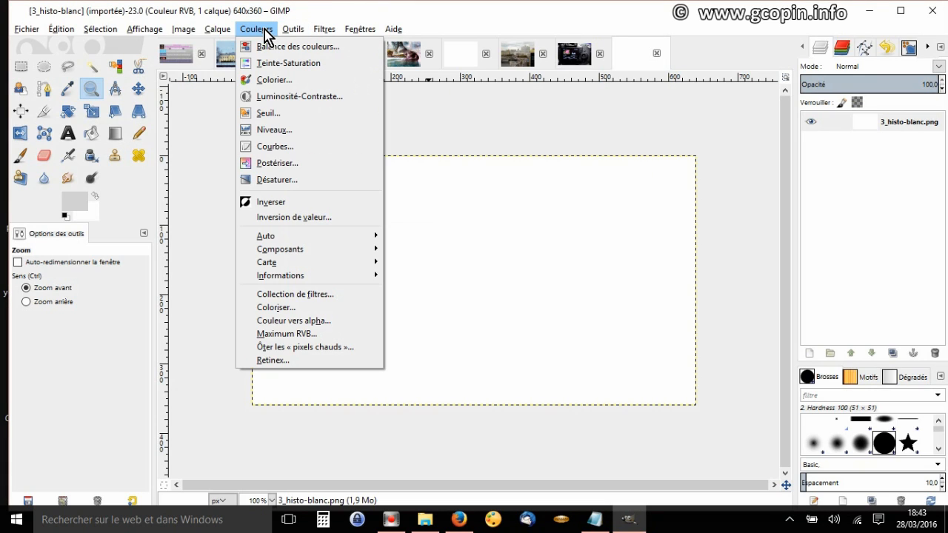
left_click(271, 132)
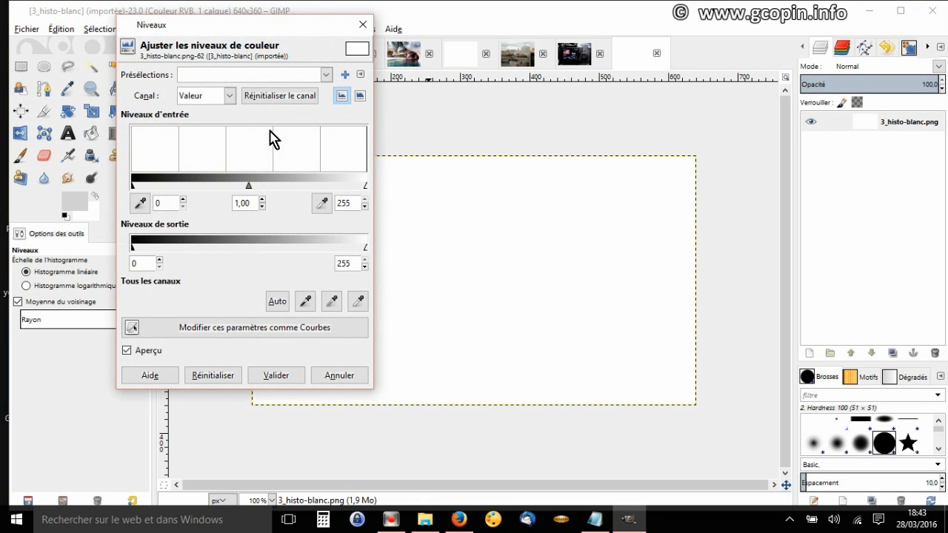
left_click_drag(286, 22, 665, 71)
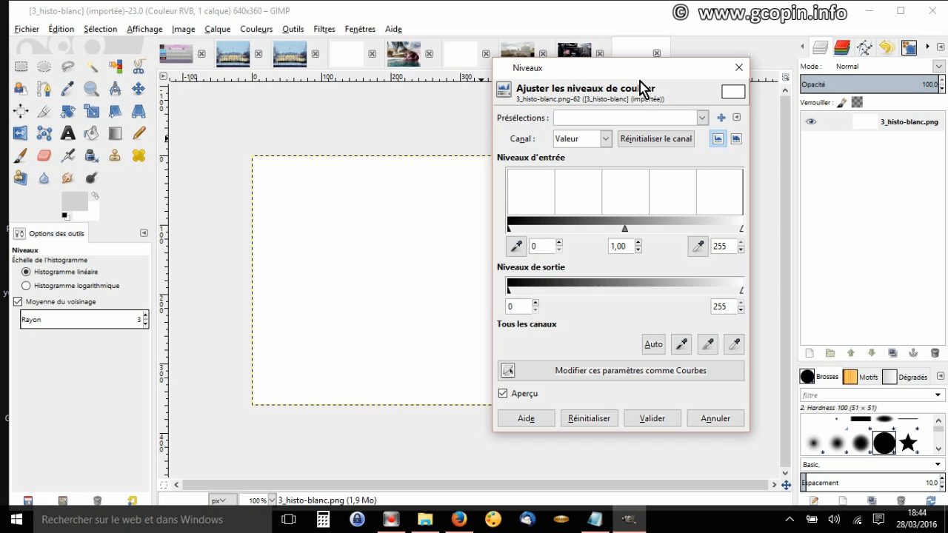
left_click_drag(628, 69, 759, 35)
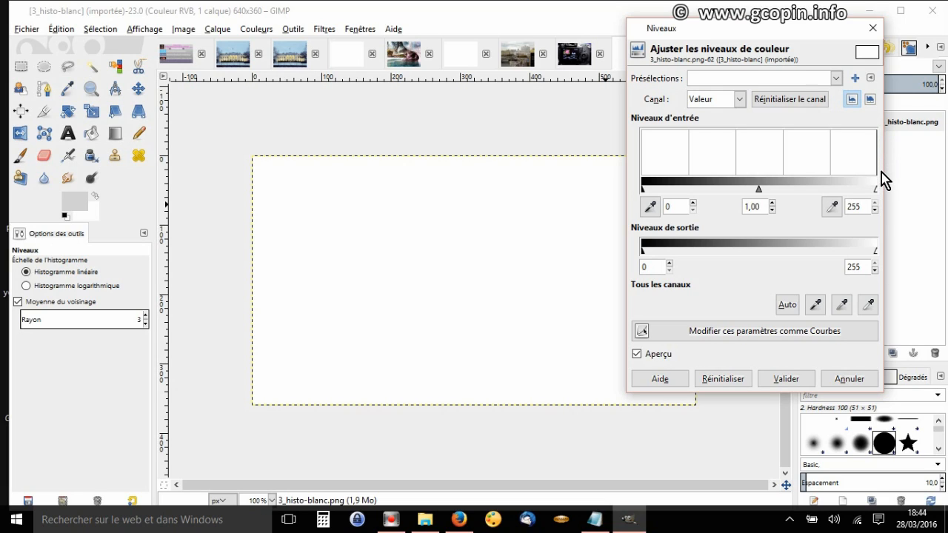
left_click(381, 122)
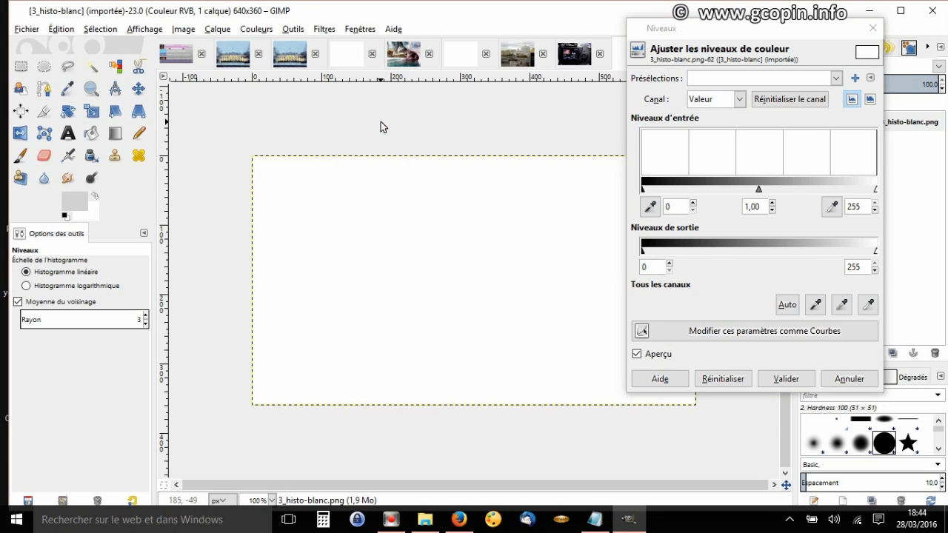
Open the plain black image 4-histo_noir.png and display its histogram with Niveaux
left_click(26, 34)
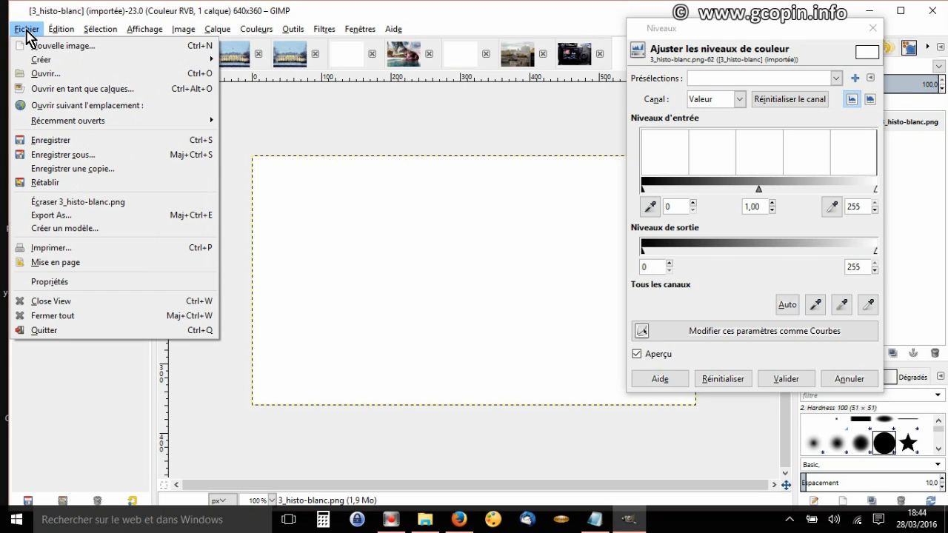
left_click(49, 74)
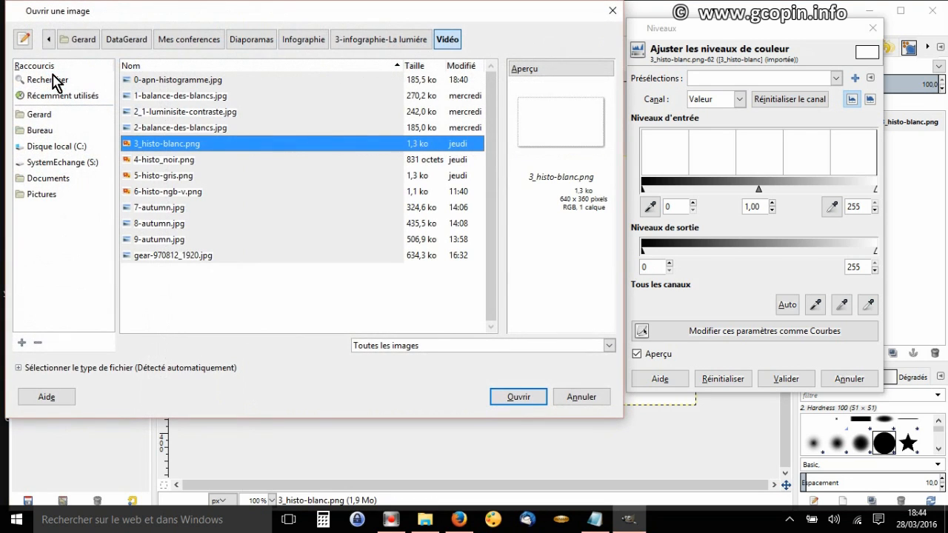
double_click(182, 160)
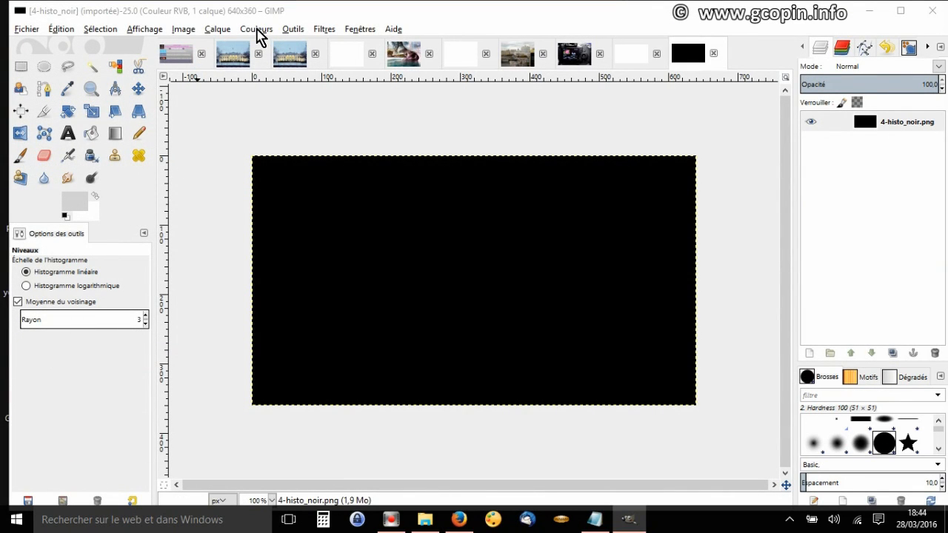
left_click(257, 31)
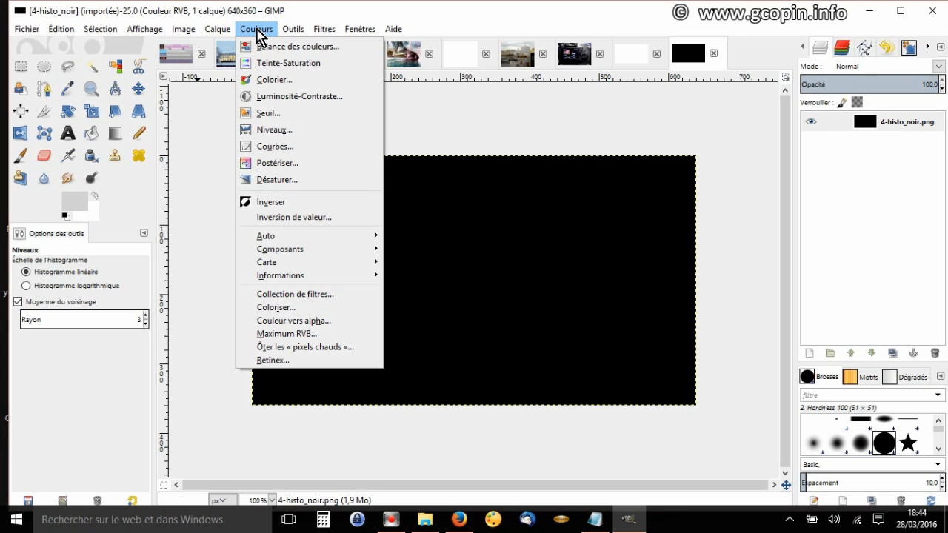
left_click(271, 132)
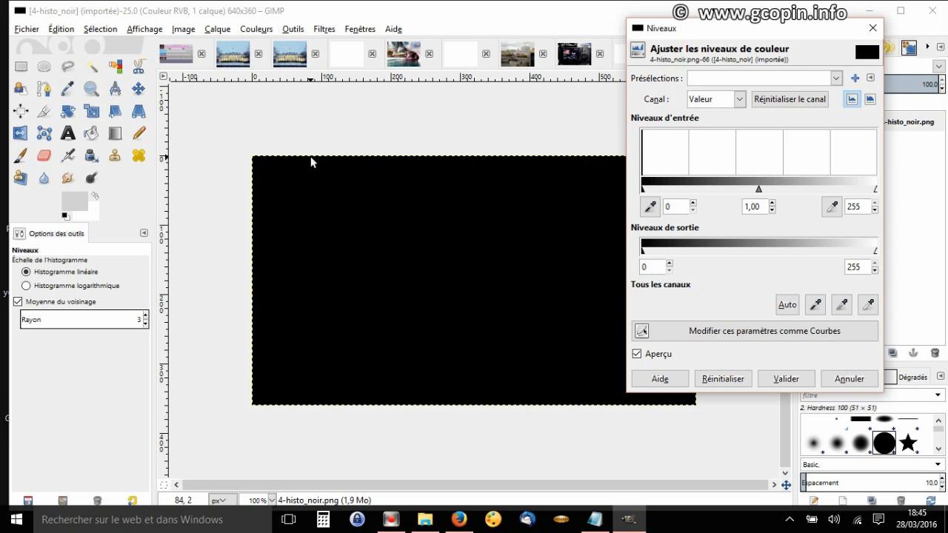
Open the plain grey image 5-histo-gris.png and display its histogram with Niveaux
left_click(29, 29)
left_click(28, 29)
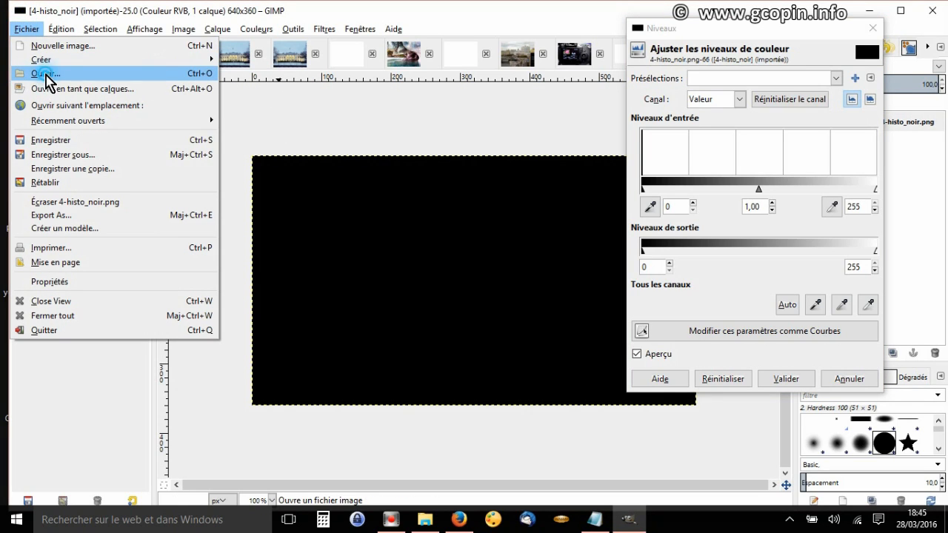
left_click(46, 74)
left_click(164, 177)
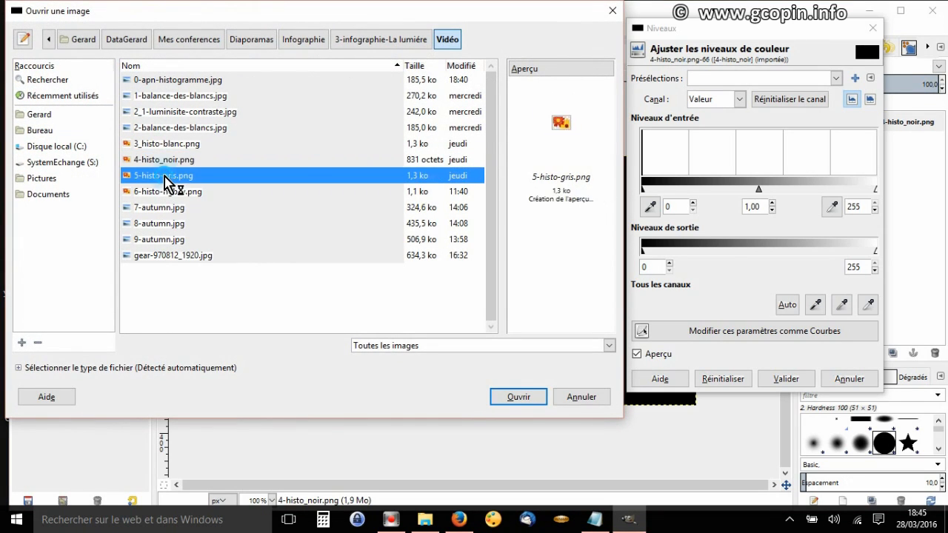
double_click(165, 178)
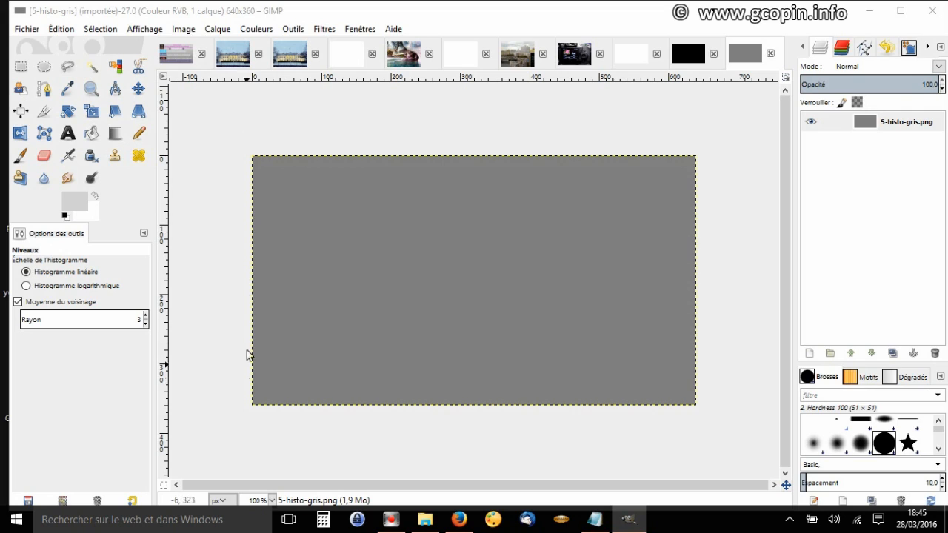
left_click(252, 32)
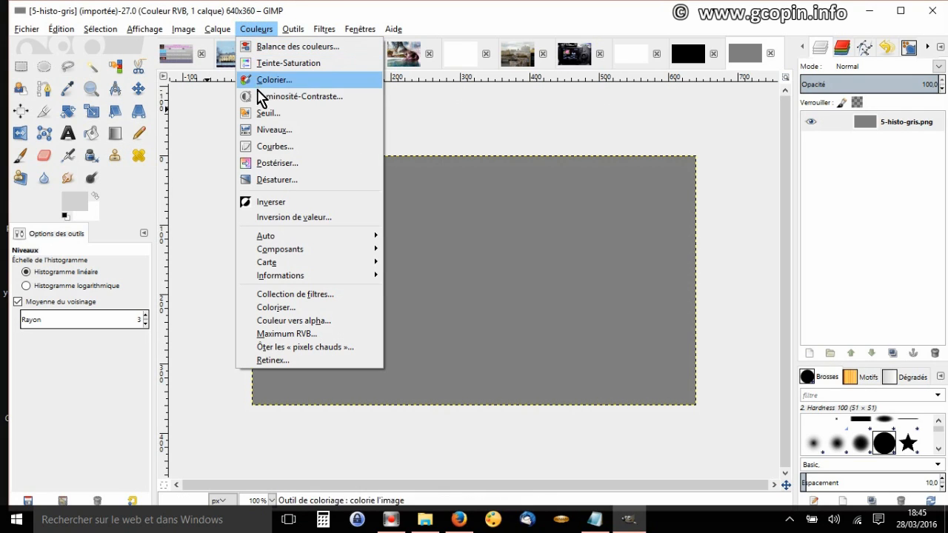
left_click(268, 138)
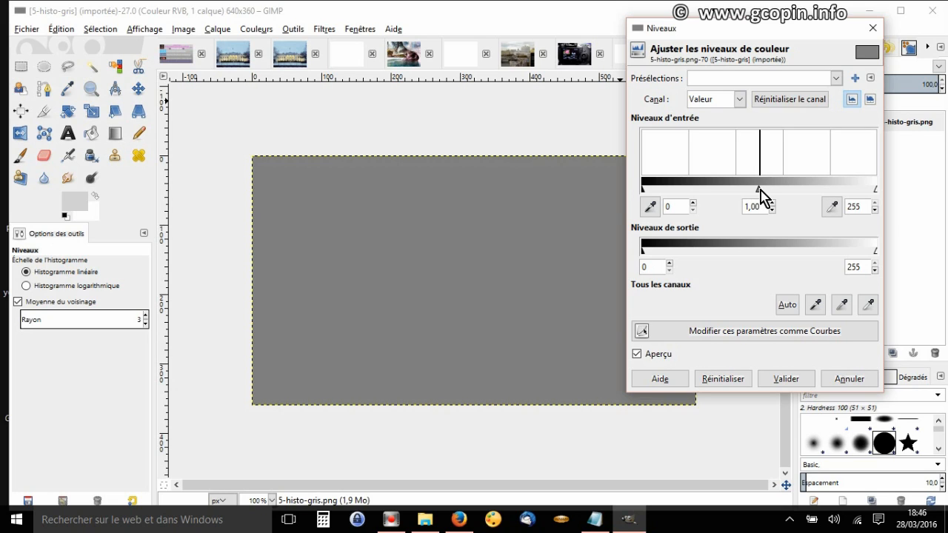
Open the black, grey and white banded image 6-histo-ngb-v.png from the Vidéo folder
left_click(31, 33)
left_click(41, 72)
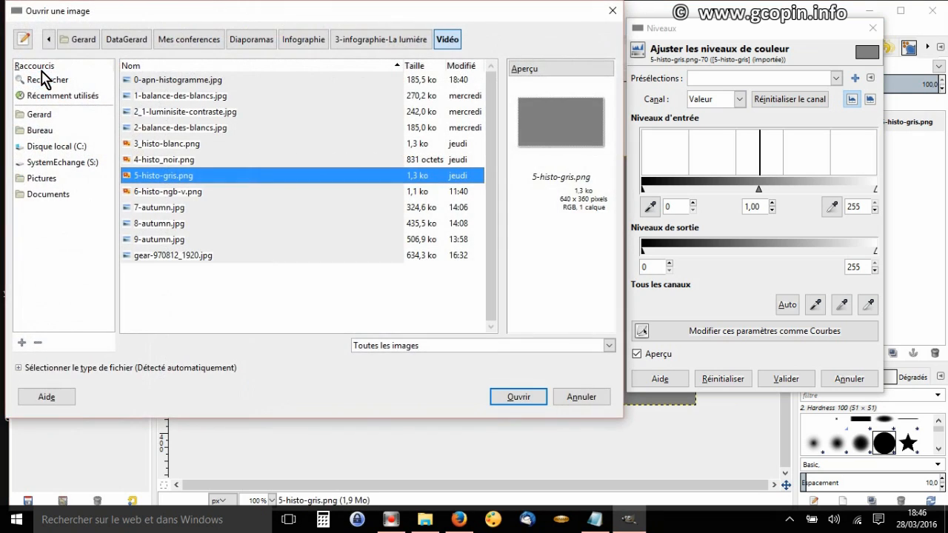
left_click(163, 194)
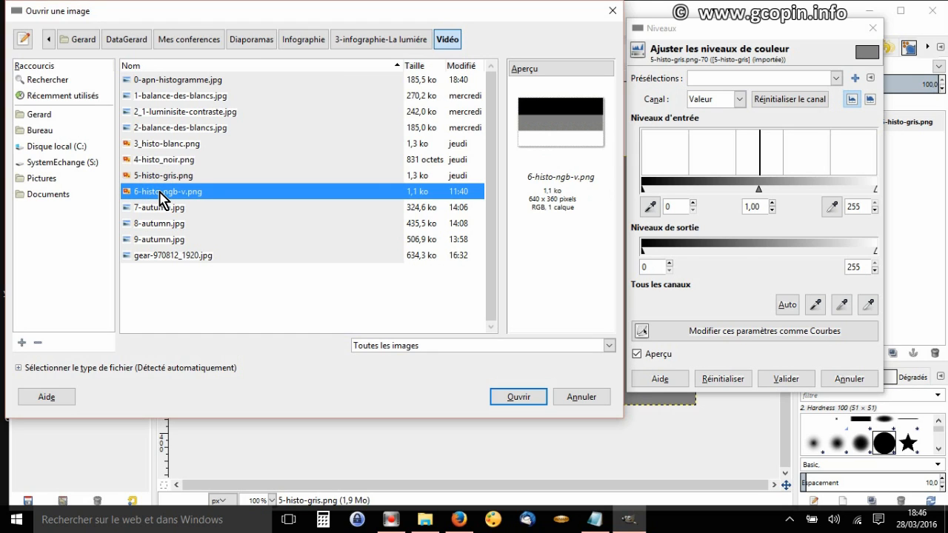
double_click(161, 194)
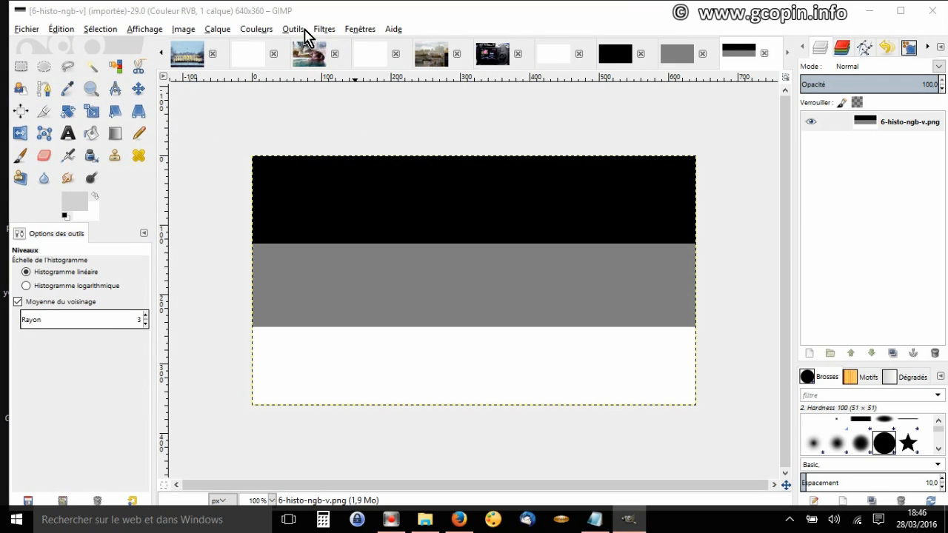
Examine the banded image's histogram in Niveaux and leave the dialog without applying any change
left_click(257, 30)
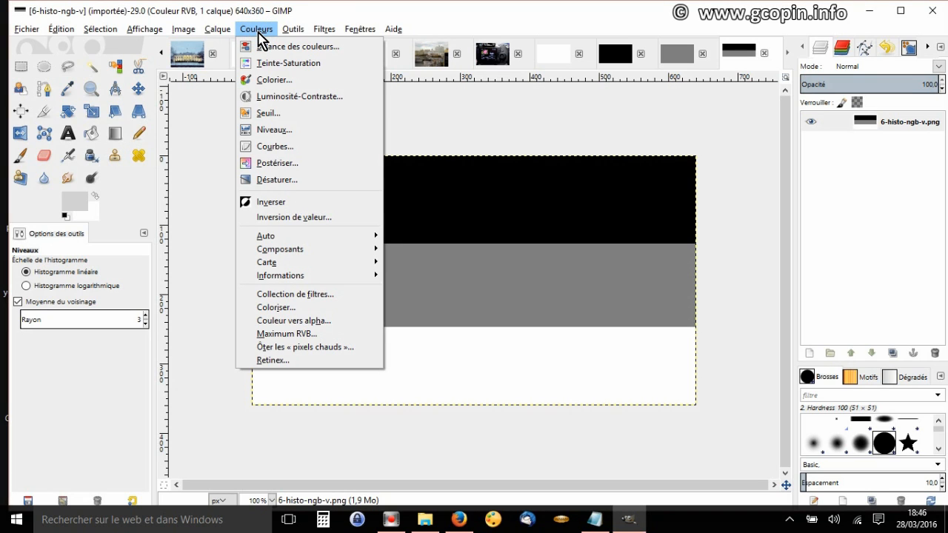
left_click(275, 135)
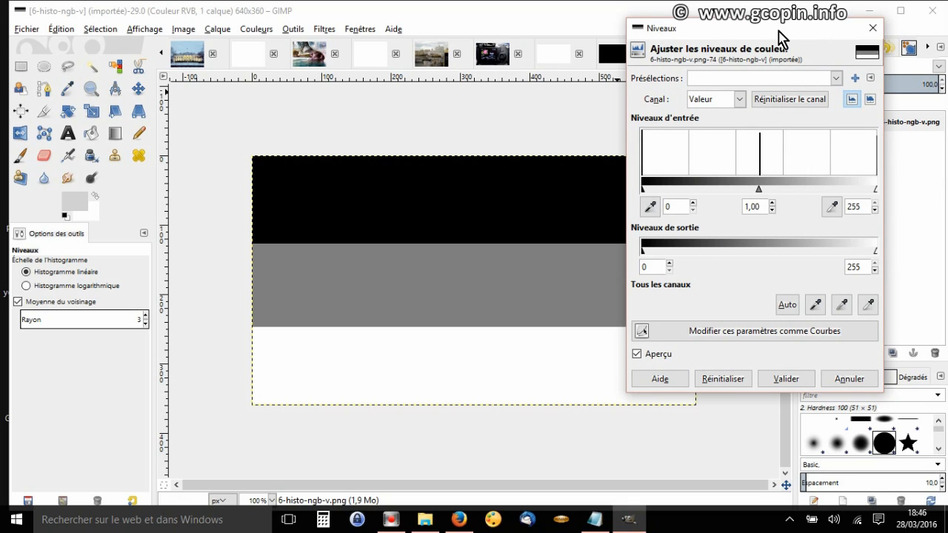
mouse_move(777, 31)
left_mouse_down()
mouse_move(757, 14)
mouse_move(783, 19)
left_mouse_up()
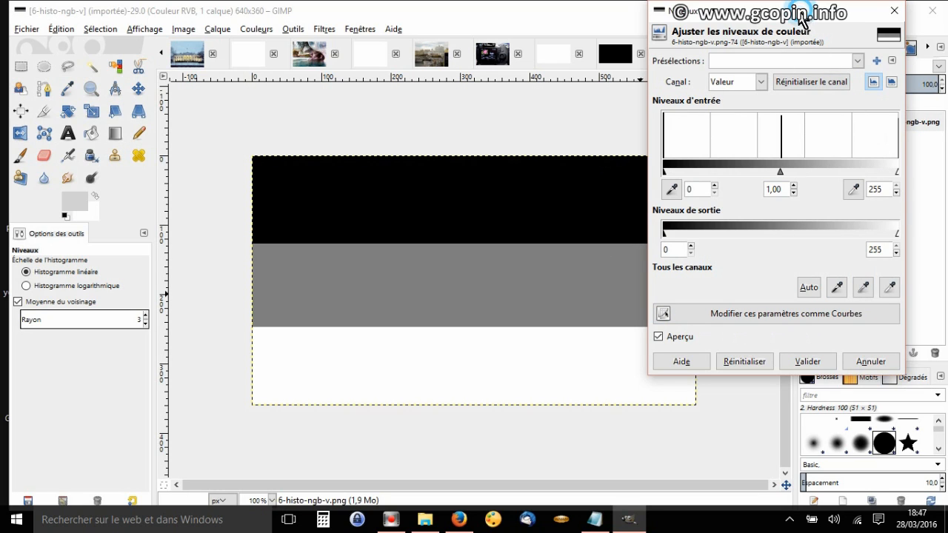
left_click_drag(807, 25, 687, 88)
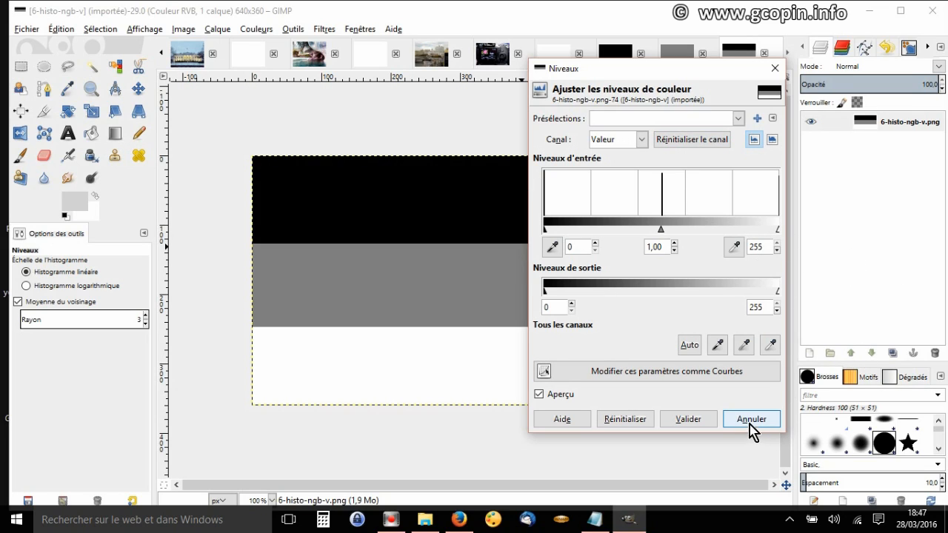
left_click(776, 68)
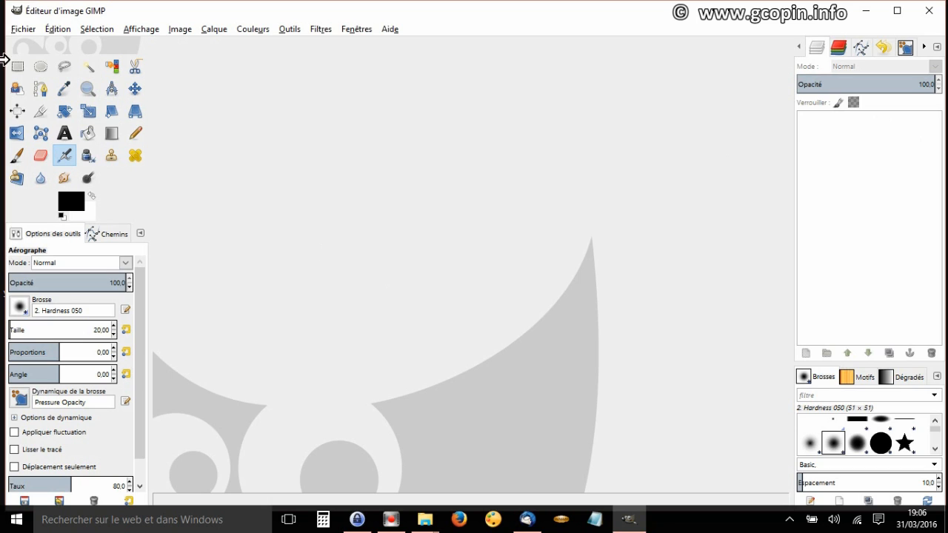
Open the dark photo 7_autumn.jpg, examine its histogram in Niveaux, and leave the dialog without changing anything
left_click(23, 30)
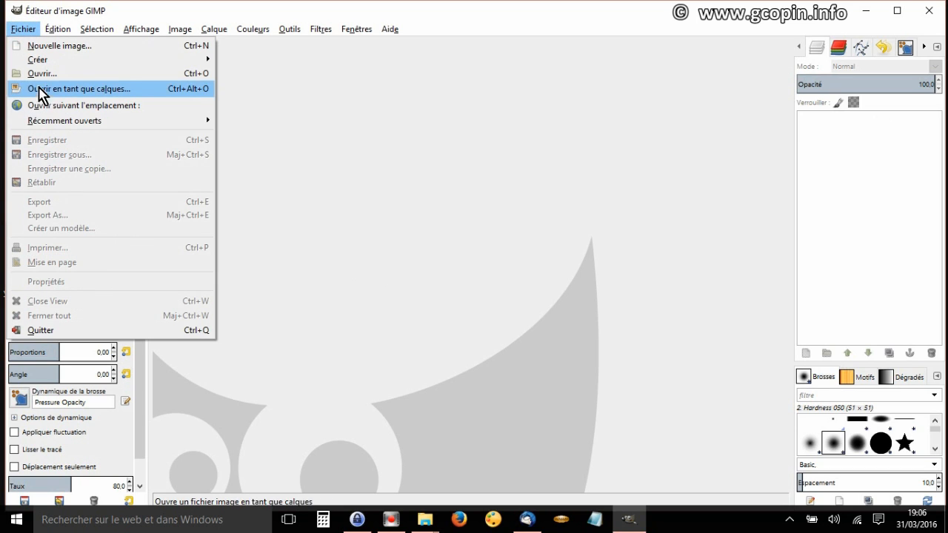
left_click(42, 73)
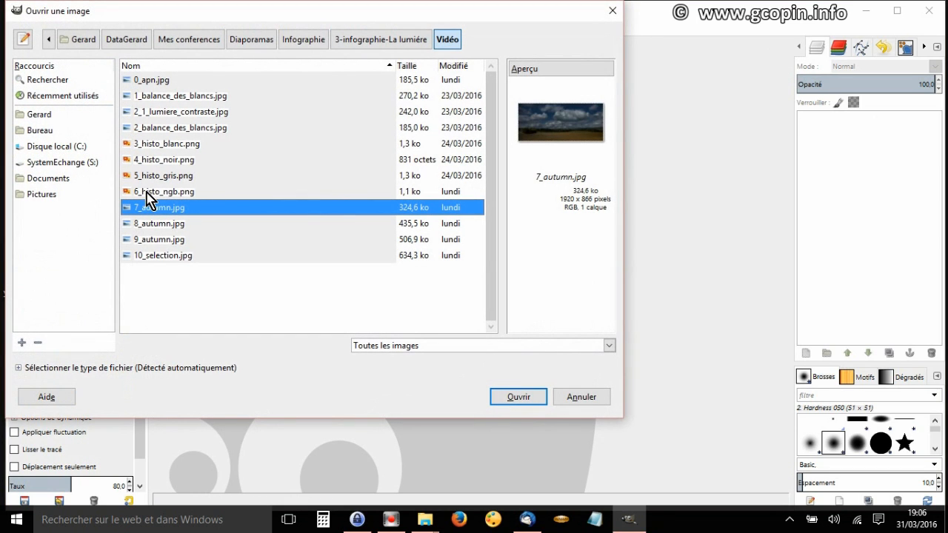
double_click(150, 212)
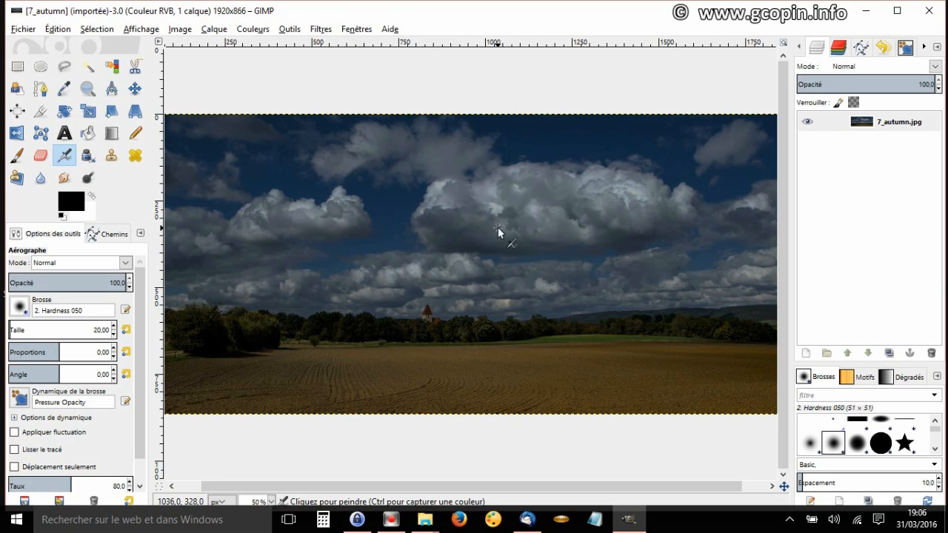
left_click(249, 29)
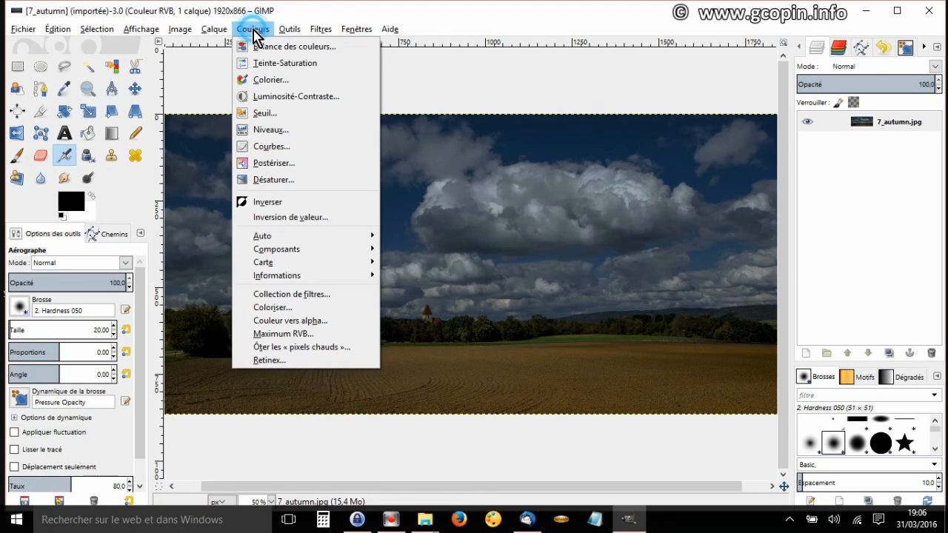
left_click(271, 130)
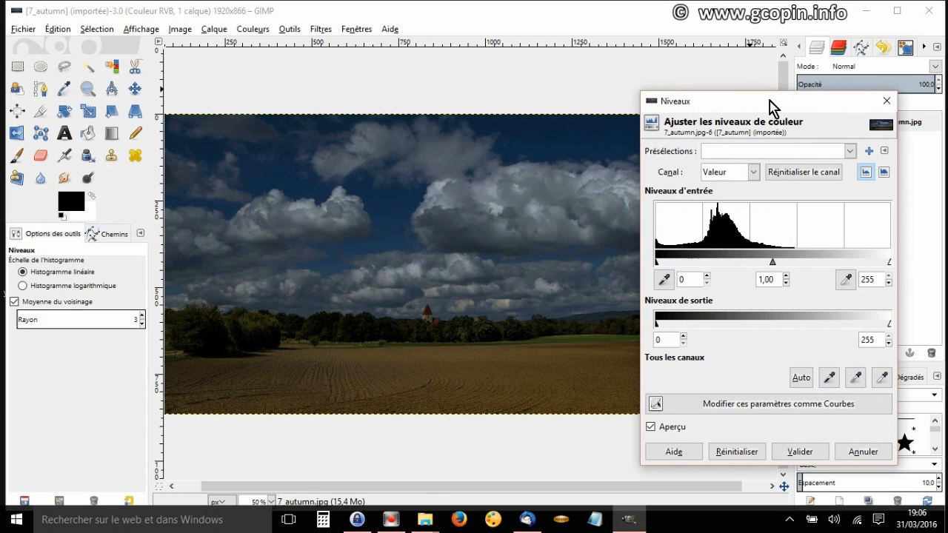
left_click_drag(768, 104, 597, 74)
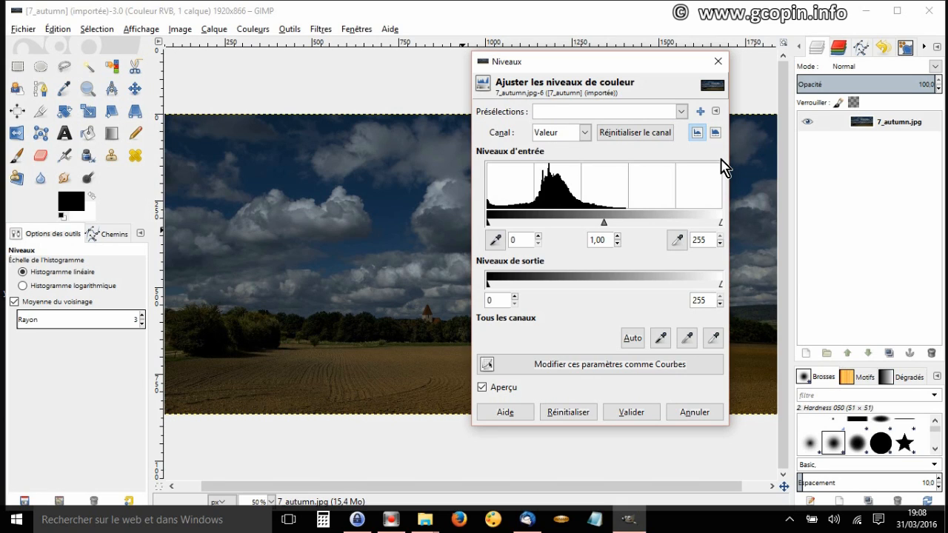
left_click(718, 62)
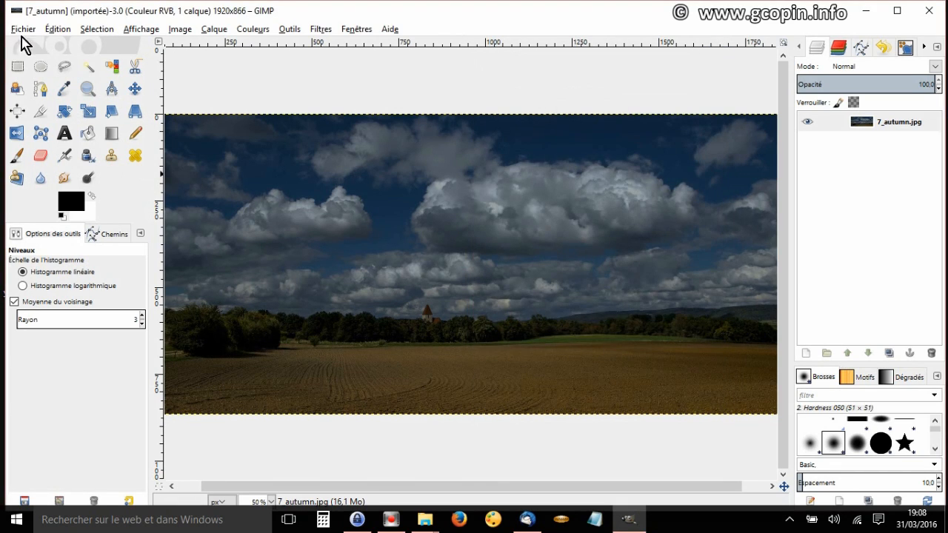
Open the overexposed photo 8_autumn.jpg, examine its histogram in Niveaux, and leave the dialog without changing anything
left_click(18, 30)
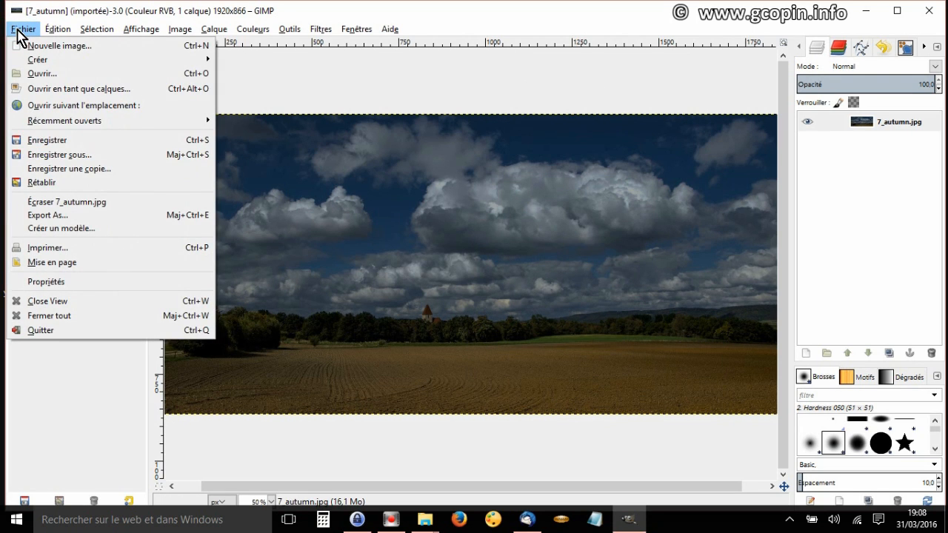
left_click(45, 74)
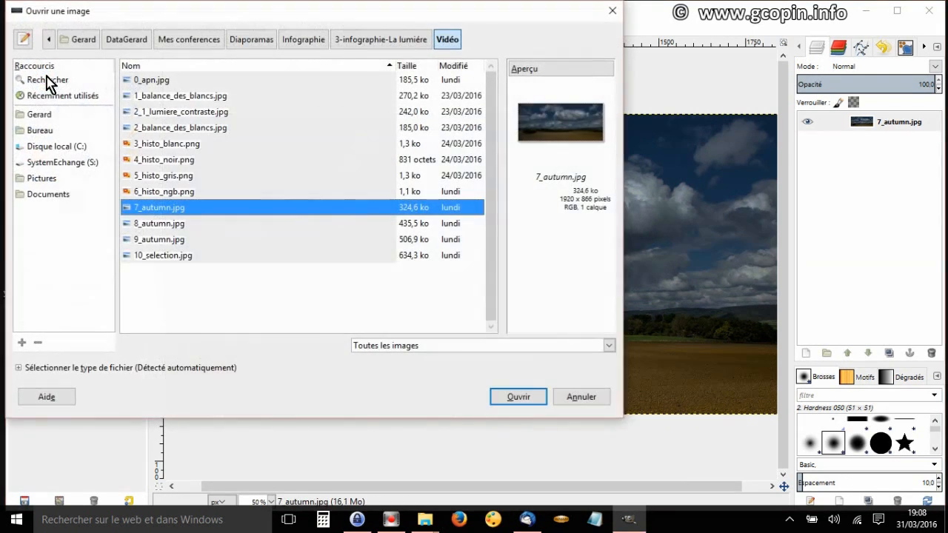
double_click(171, 224)
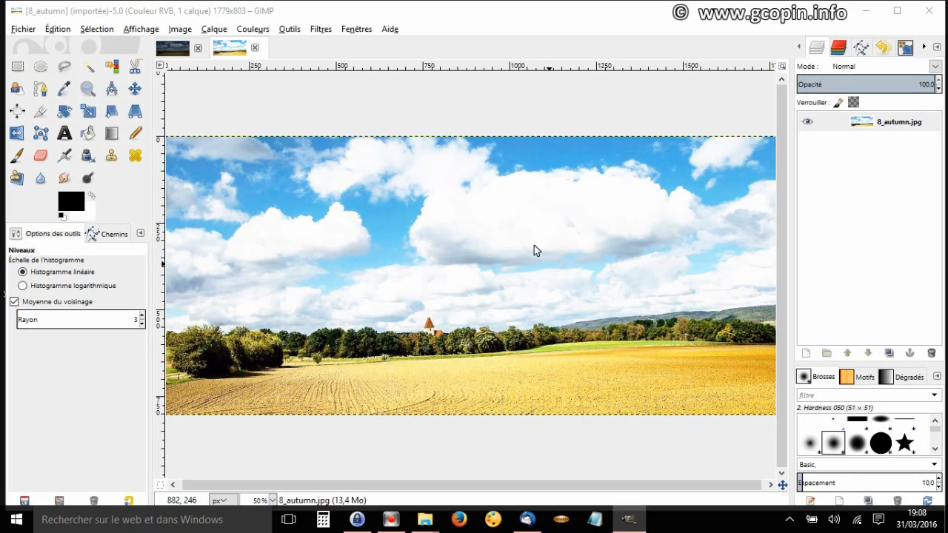
left_click(255, 31)
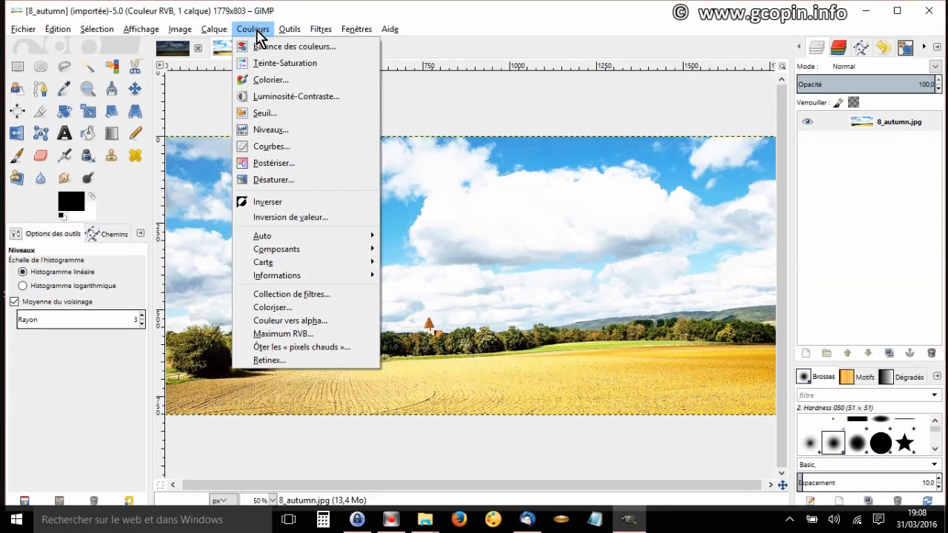
left_click(275, 131)
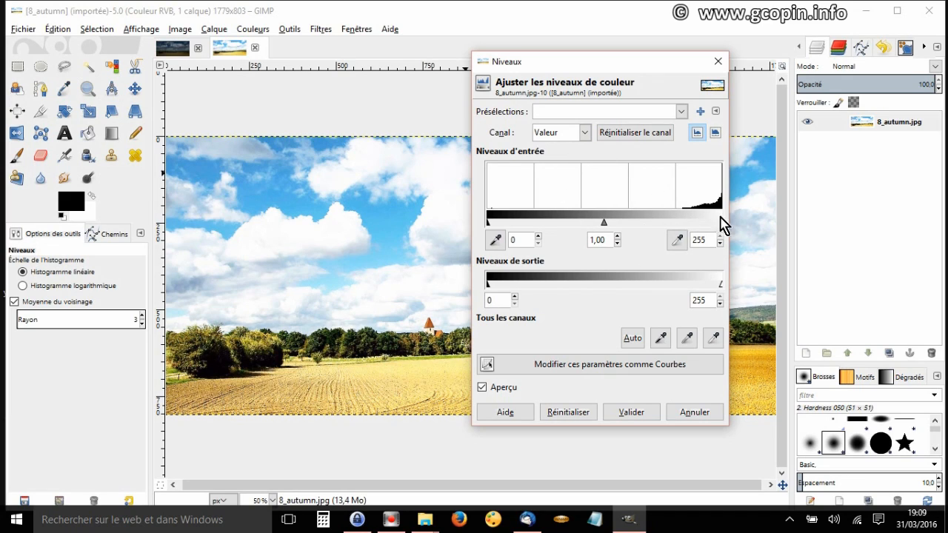
left_click(718, 64)
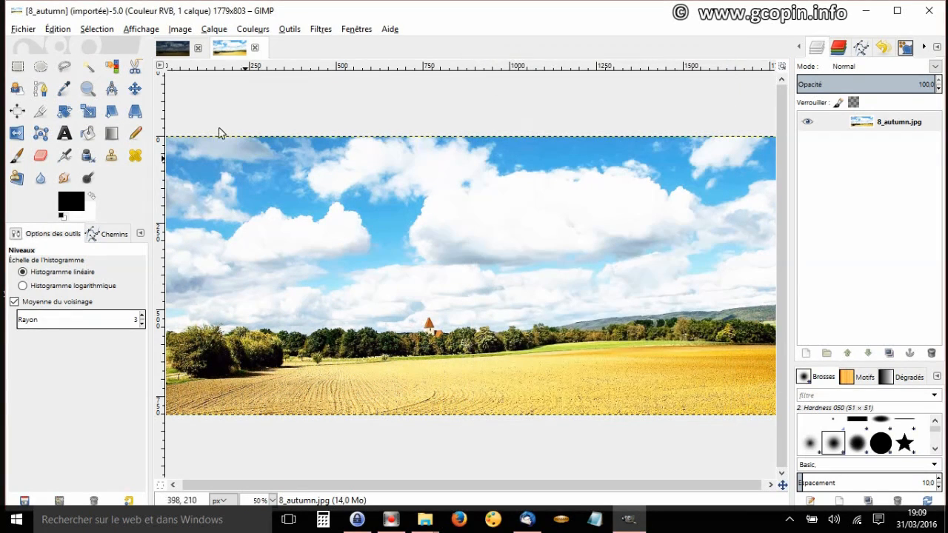
Open the well-exposed photo 9_autumn.jpg from the Vidéo folder and display its histogram with Niveaux
left_click(24, 31)
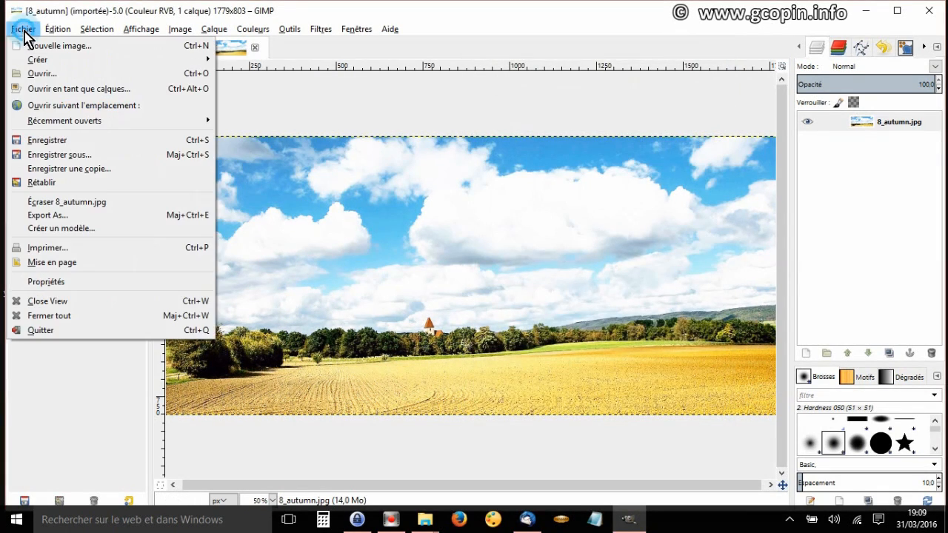
left_click(49, 74)
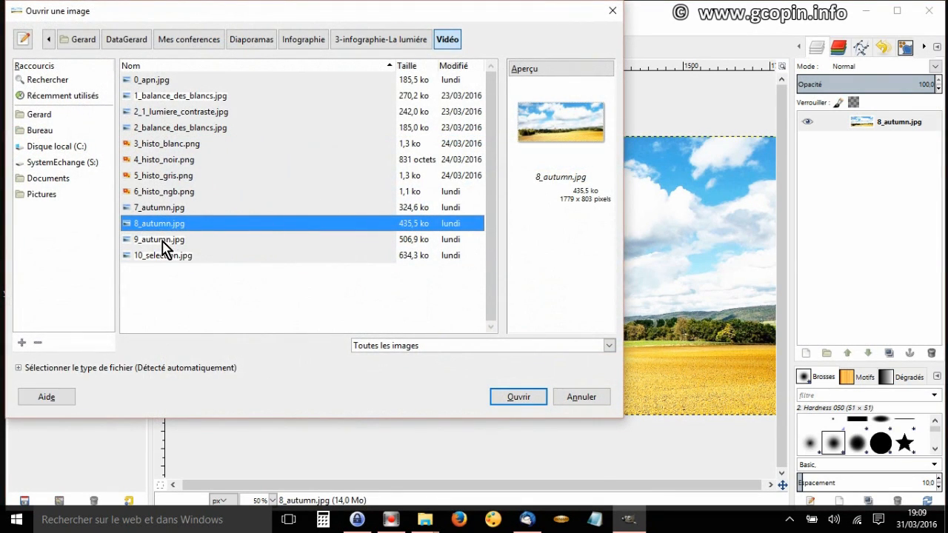
left_click(165, 249)
double_click(165, 249)
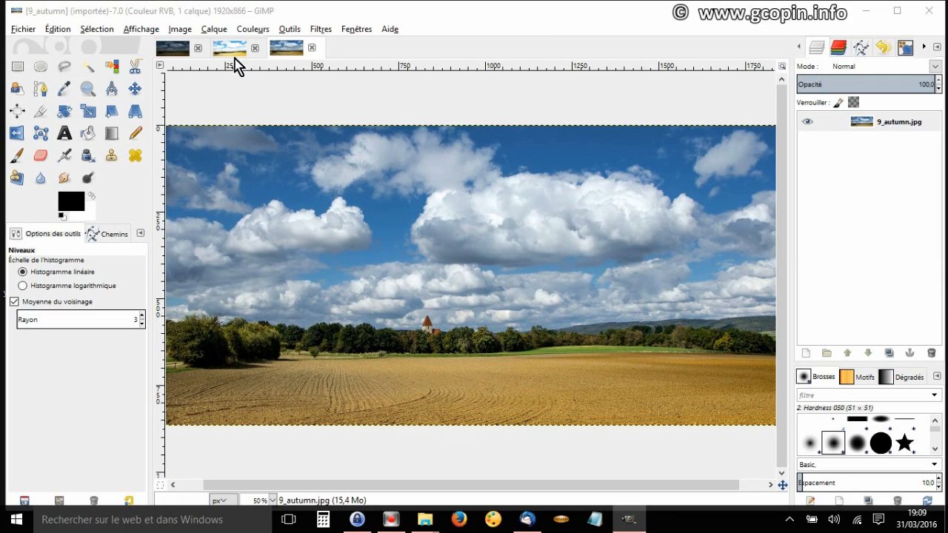
left_click(258, 29)
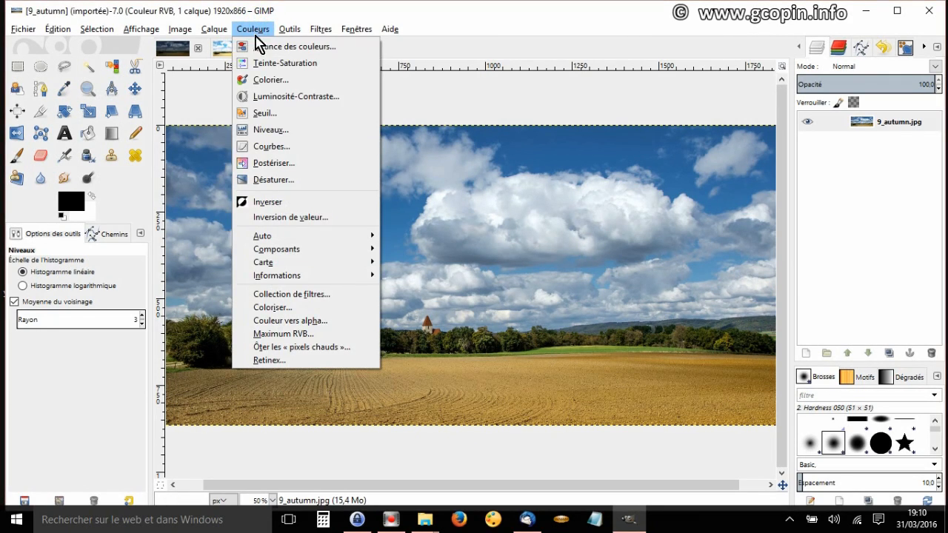
left_click(276, 131)
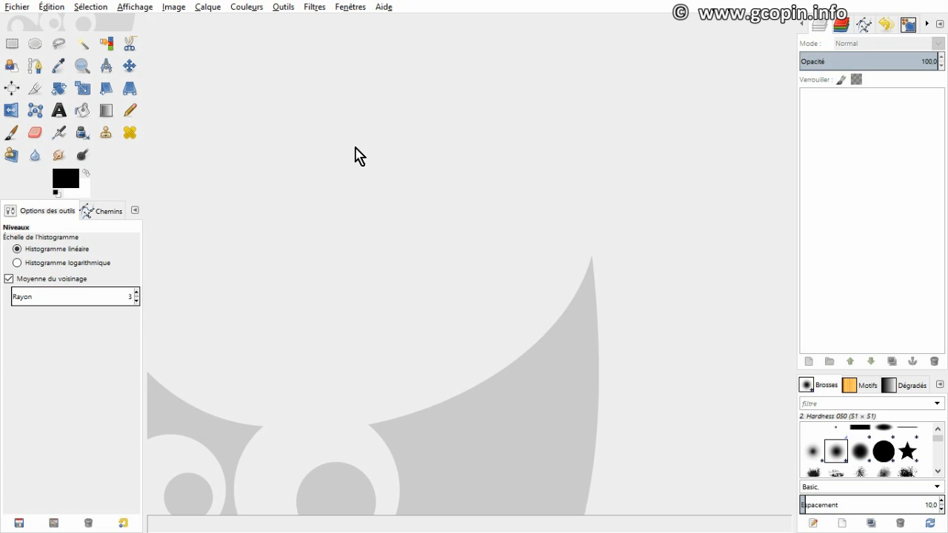
Open the dark photo 7_autumn.jpg from the Vidéo folder for correction
left_click(20, 9)
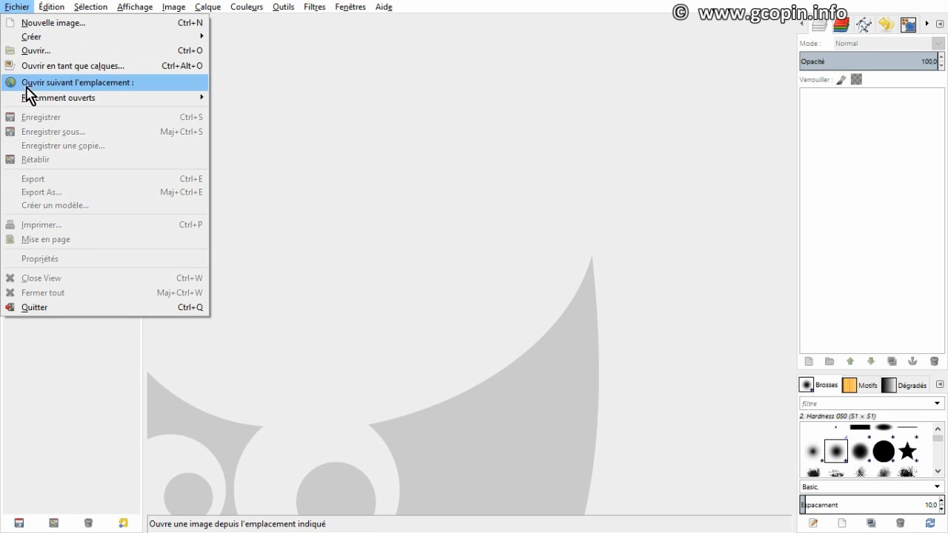
left_click(40, 54)
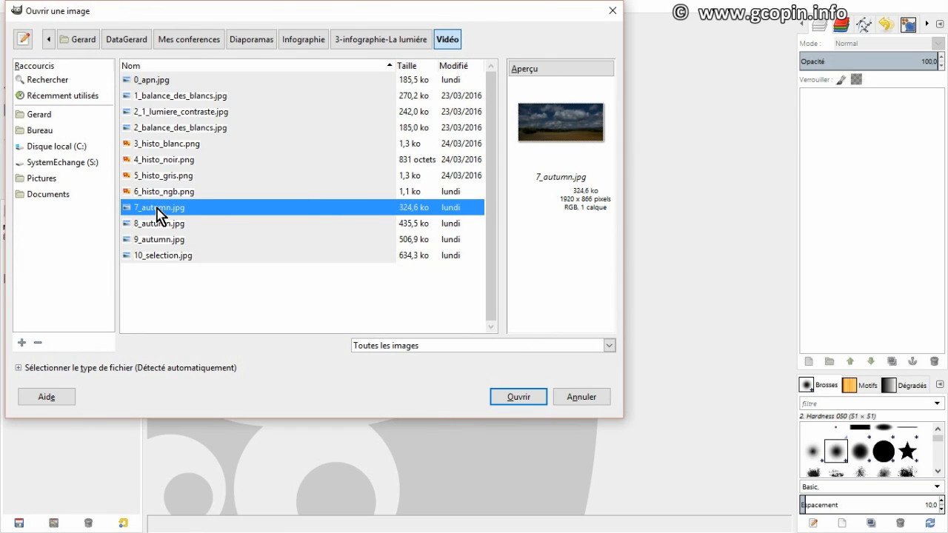
double_click(157, 214)
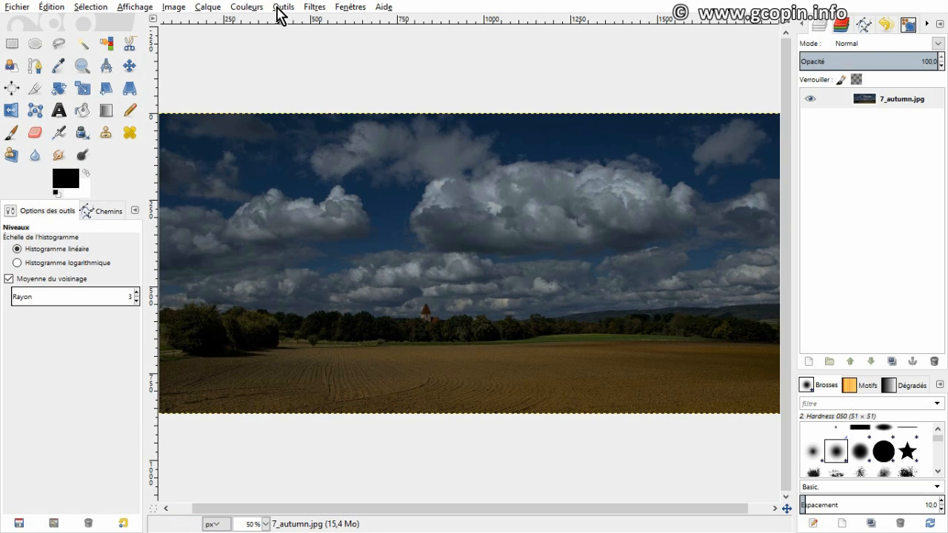
left_click(246, 8)
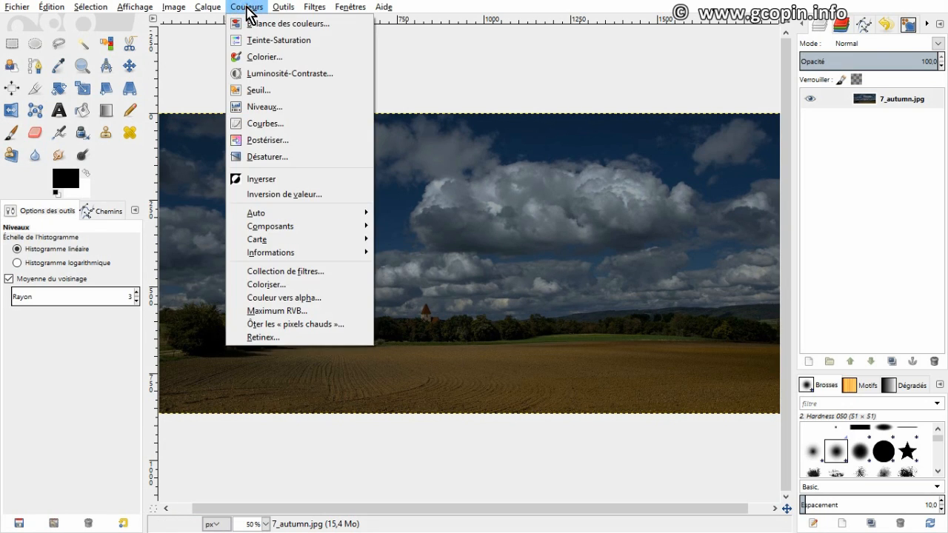
left_click(270, 75)
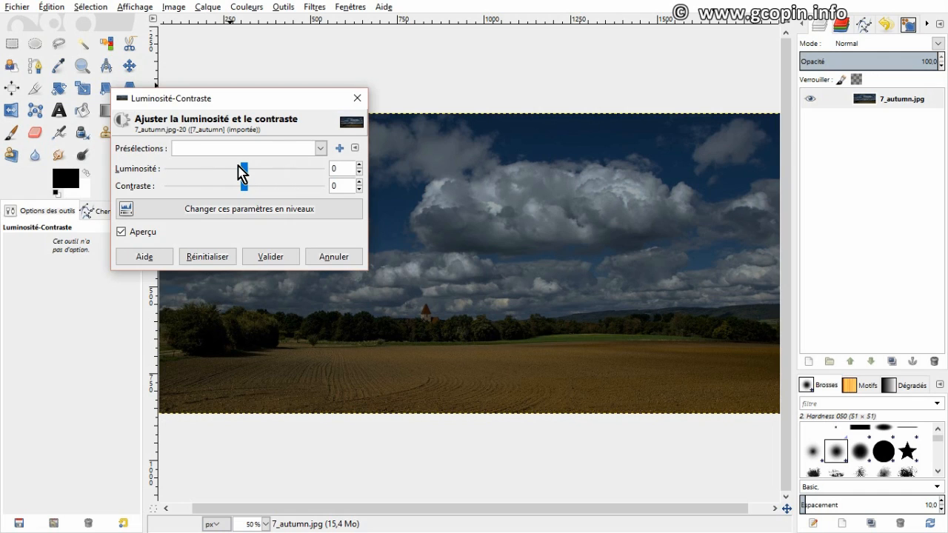
left_click(333, 257)
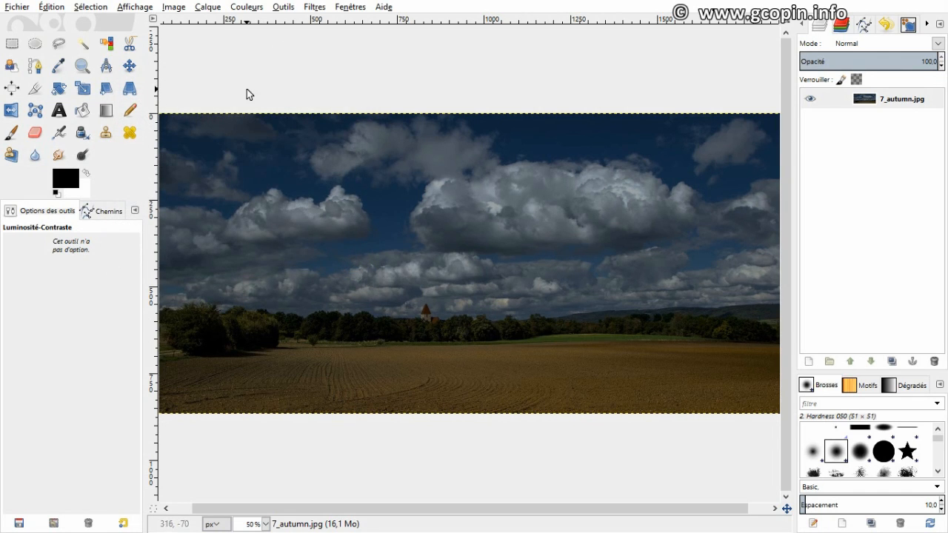
Start Niveaux on the dark autumn photo and set the input white point to 151 and the gamma to 0,88
left_click(250, 8)
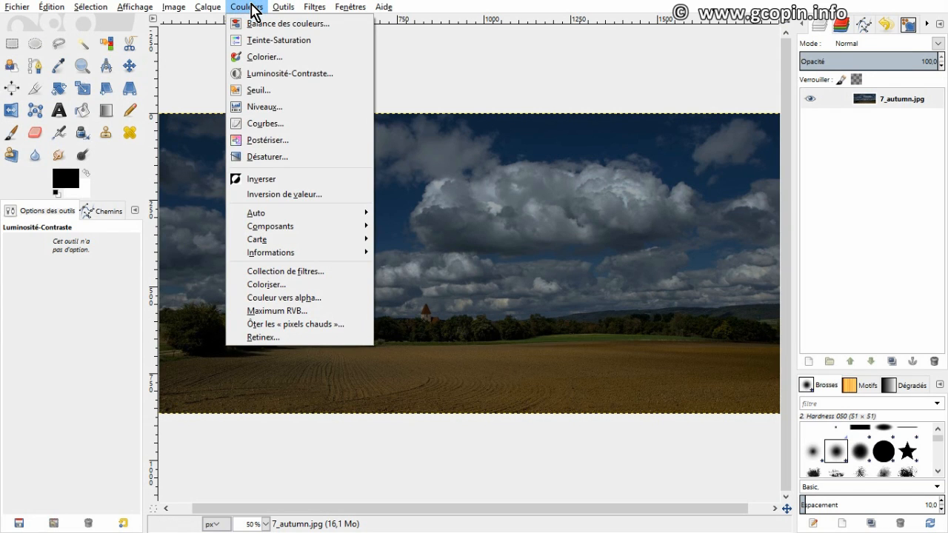
left_click(260, 108)
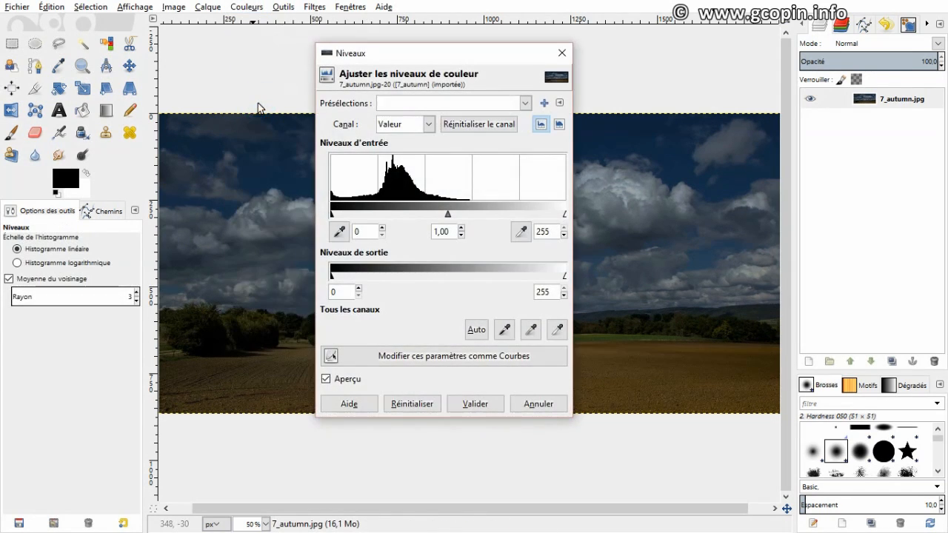
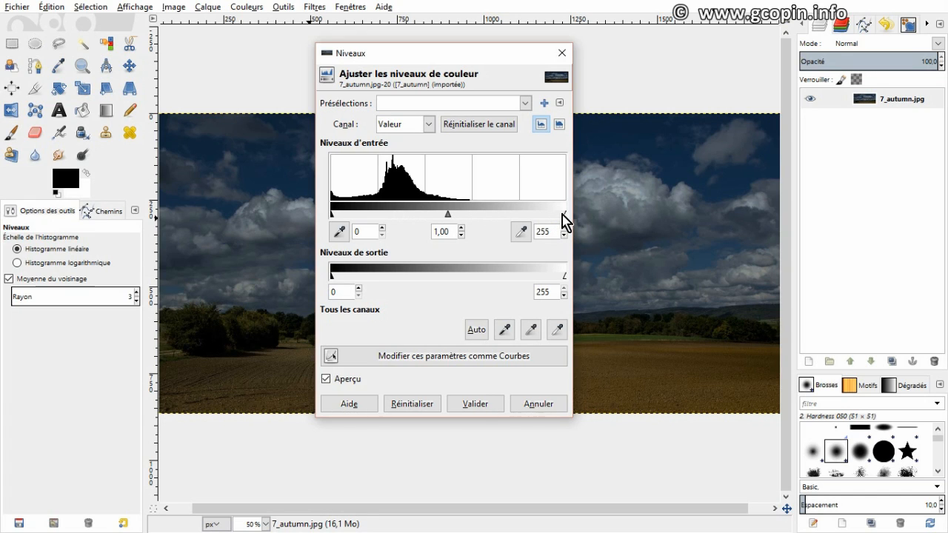
left_click_drag(566, 215, 470, 215)
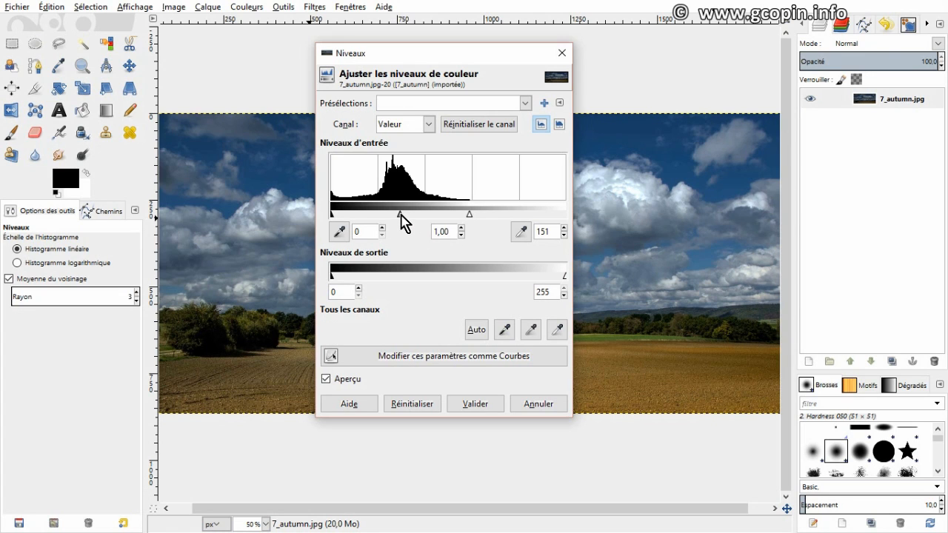
left_click_drag(401, 214, 399, 214)
left_click_drag(400, 213, 405, 215)
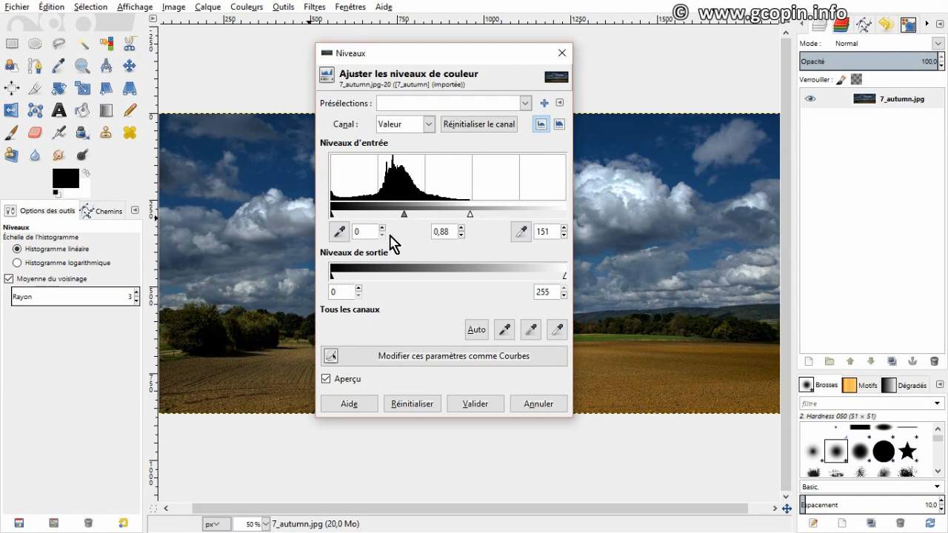
Uncover more of the photo, then set the input black point to 5 and the gamma to 1,01 in Niveaux
left_click_drag(492, 54, 699, 52)
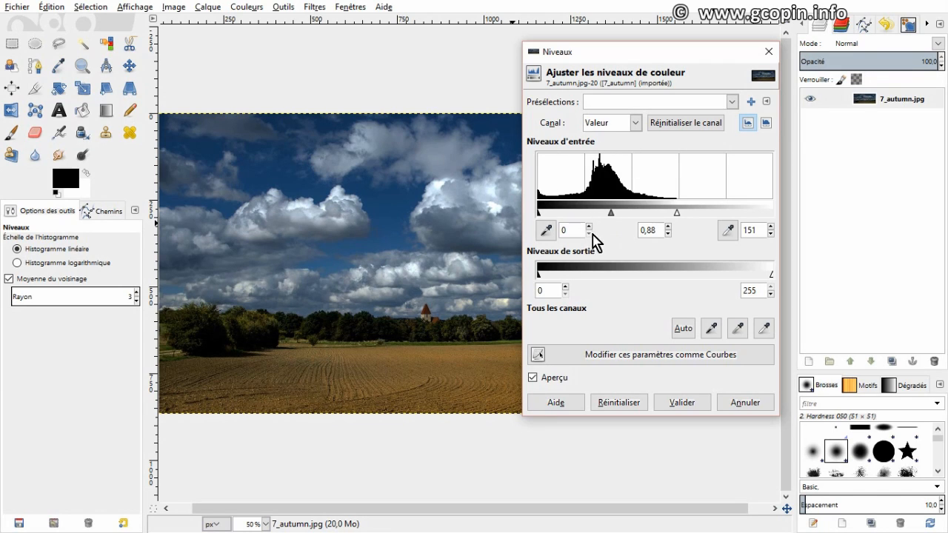
left_click(539, 214)
left_click(539, 214)
left_click_drag(539, 214, 543, 223)
left_click_drag(613, 222, 606, 222)
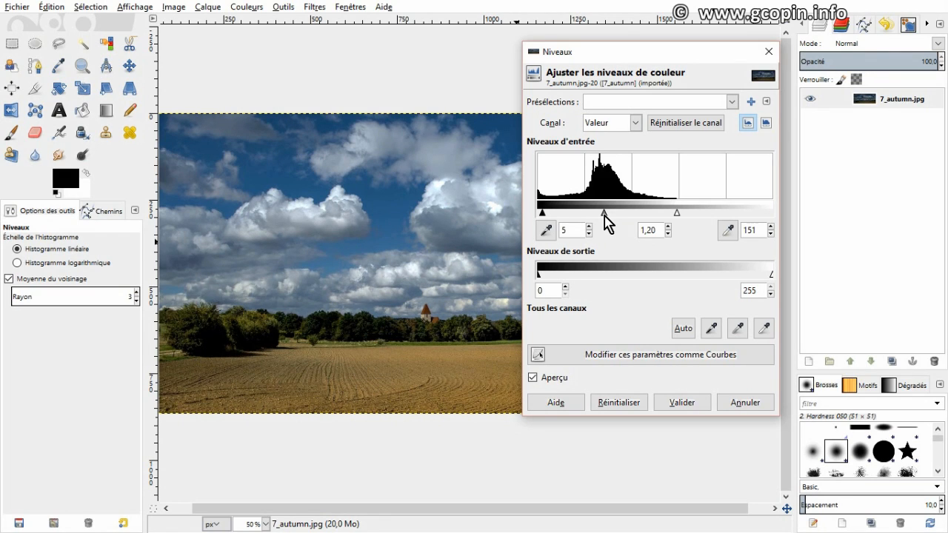
left_click_drag(605, 222, 611, 224)
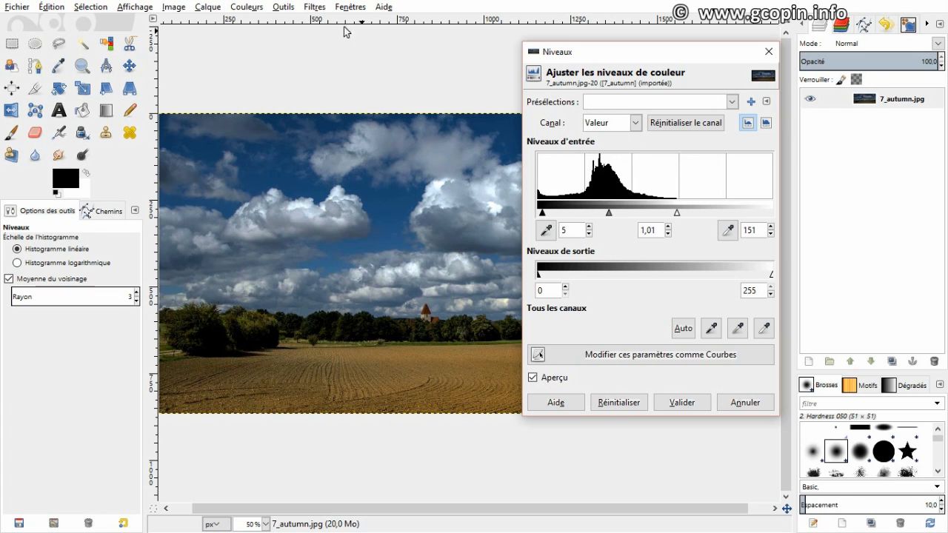
left_click(283, 9)
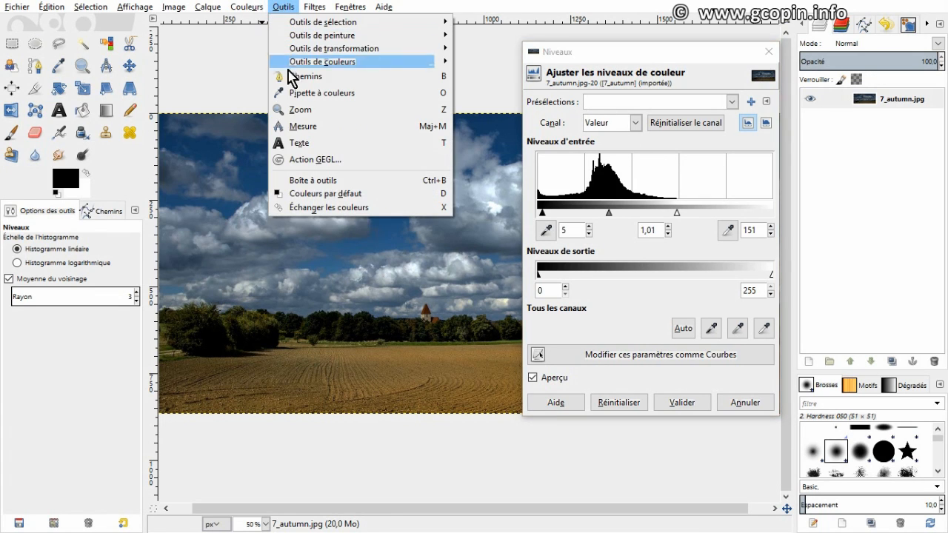
mouse_move(257, 7)
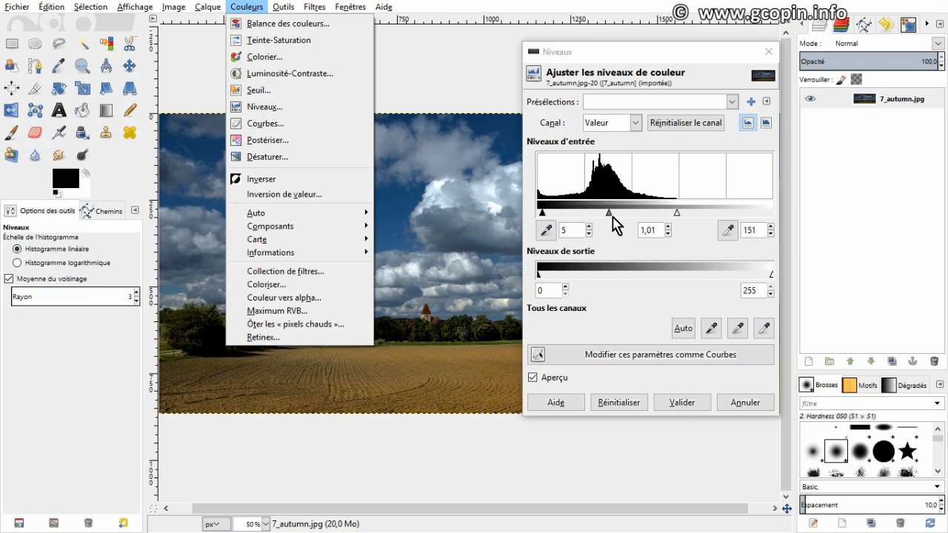
left_click(635, 126)
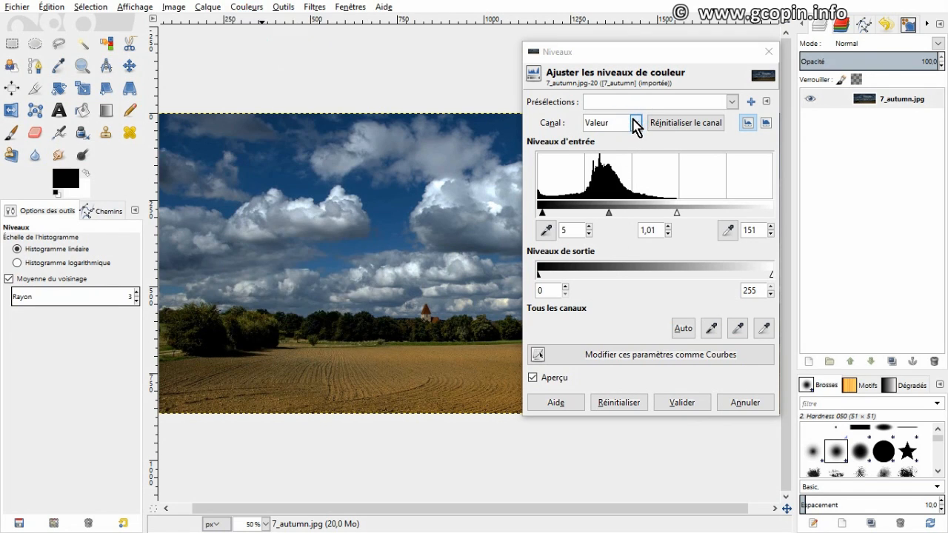
Switch Niveaux to the Bleu channel and set its input white point to 161 and its gamma to 0,86
left_click(635, 126)
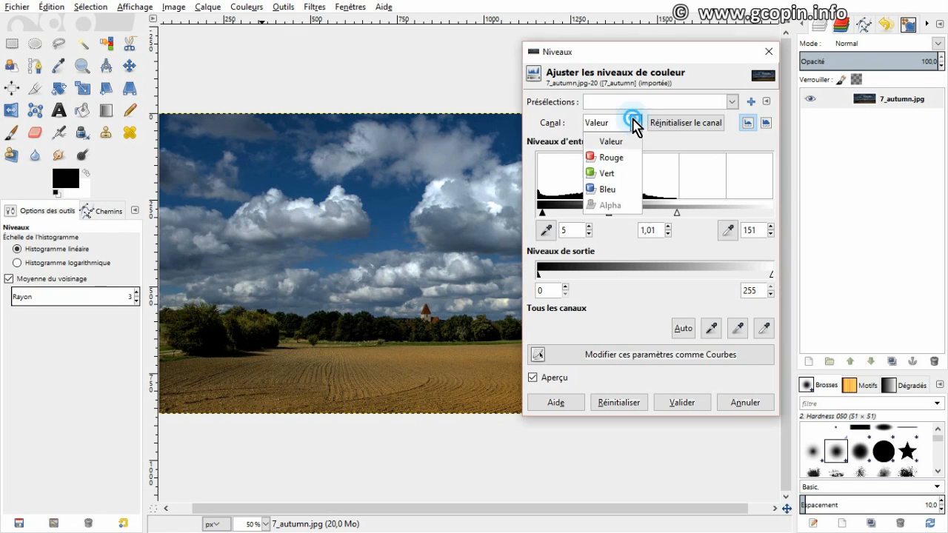
left_click(608, 190)
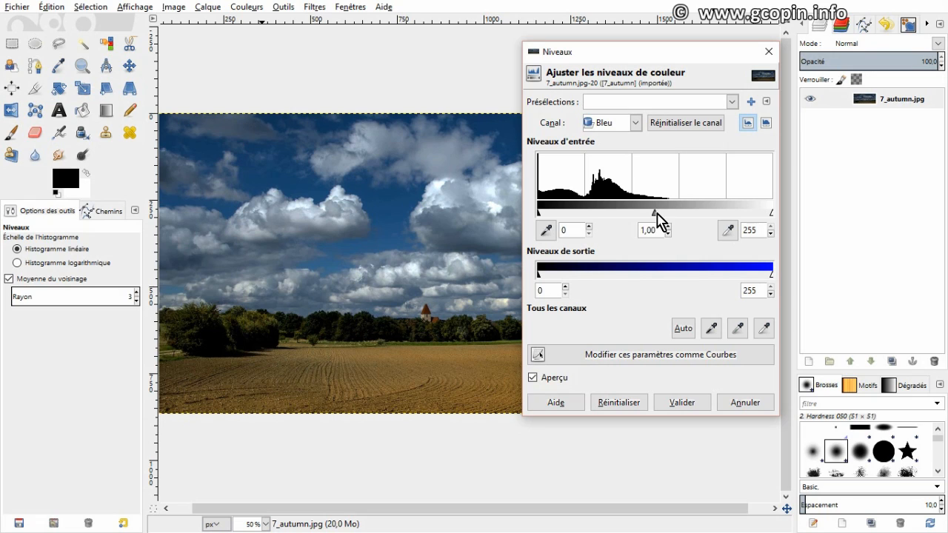
left_click_drag(656, 212, 635, 217)
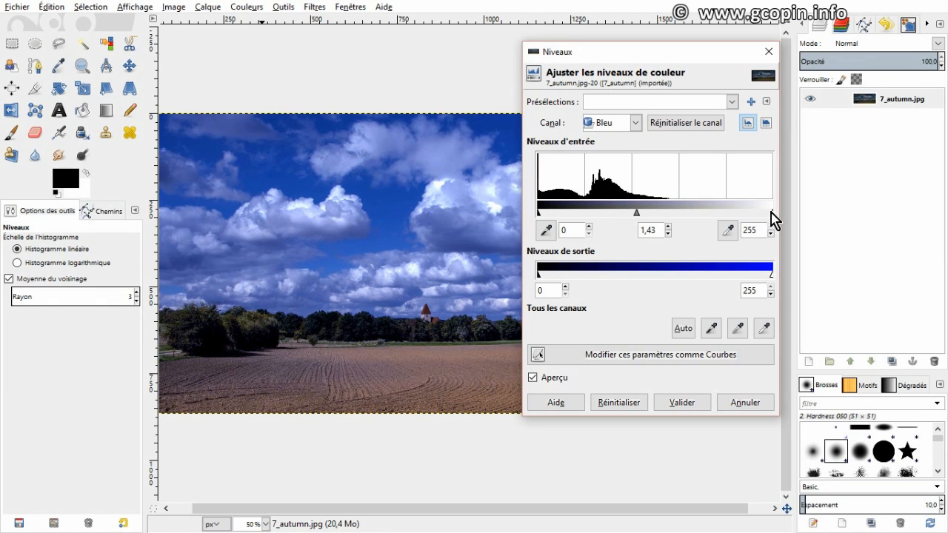
left_click_drag(774, 213, 687, 212)
left_click_drag(599, 214, 618, 216)
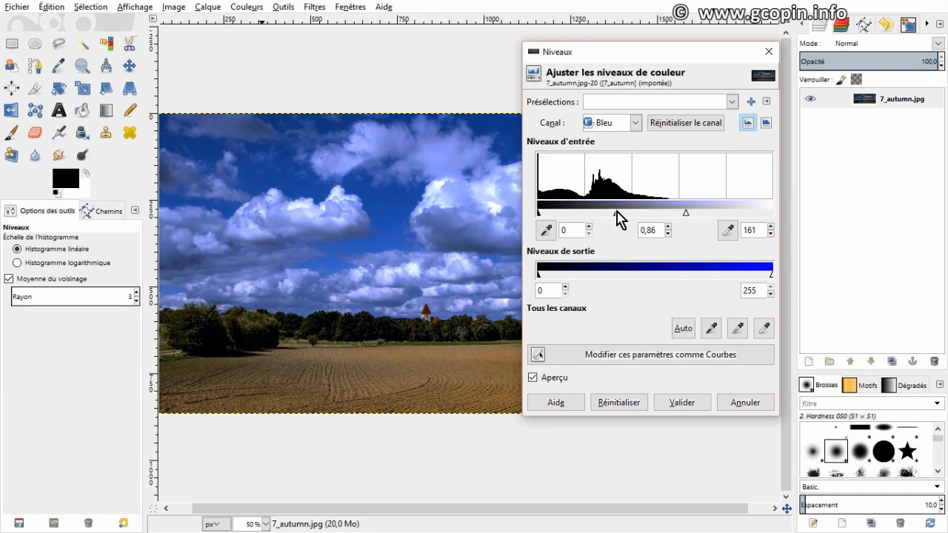
left_click(636, 123)
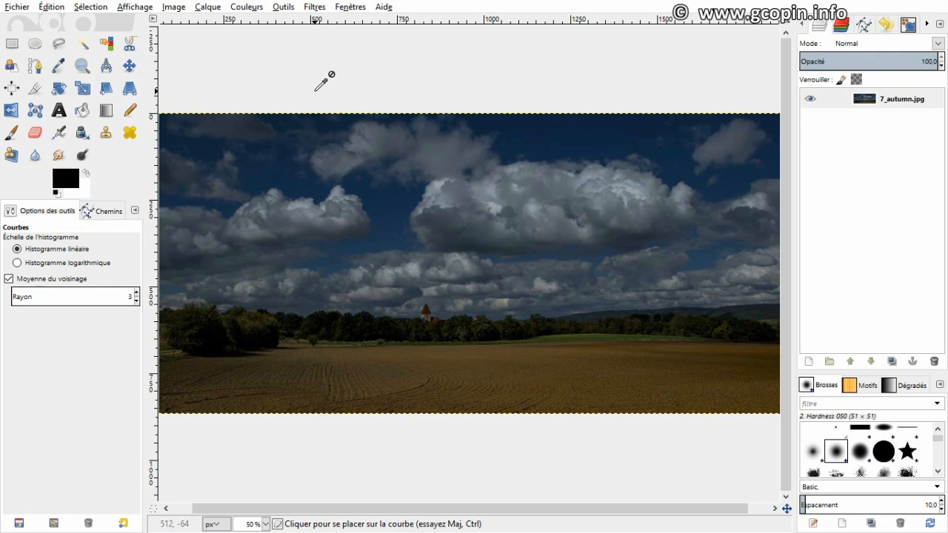
Start Courbes on the dark autumn photo and move its dialog aside to uncover more of the photo
left_click(287, 9)
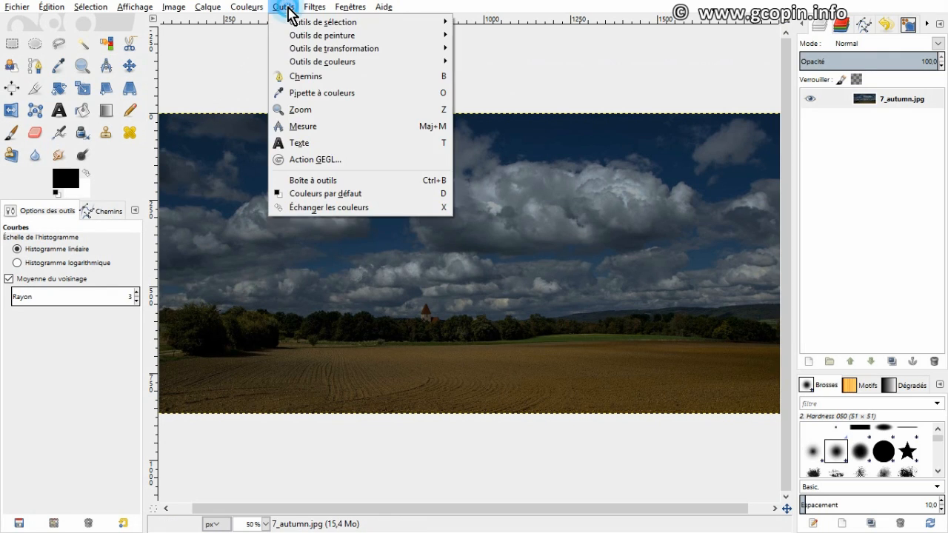
mouse_move(244, 6)
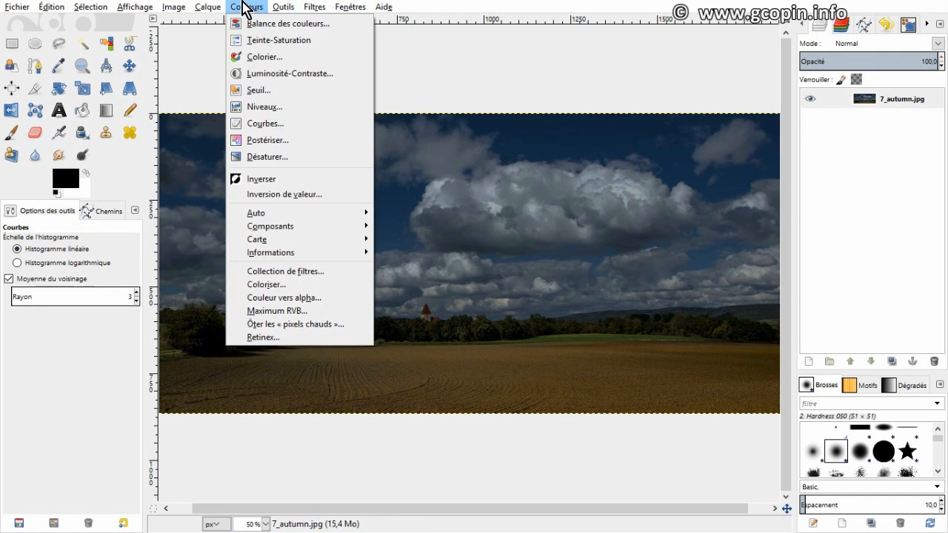
left_click(265, 124)
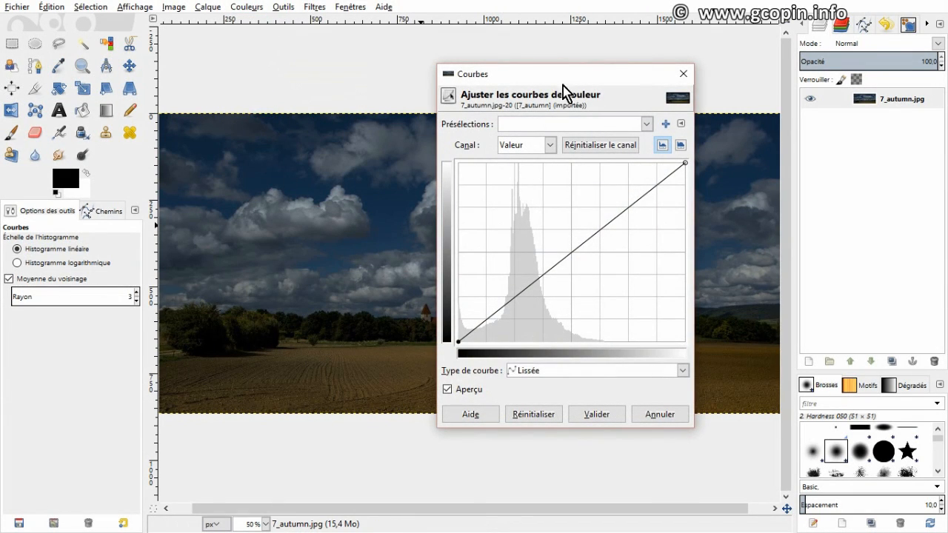
left_click_drag(564, 74, 635, 60)
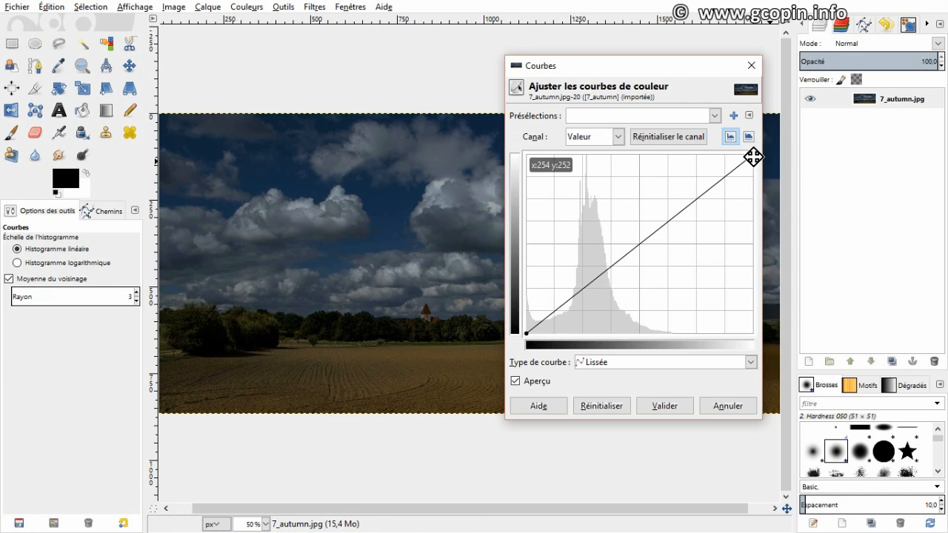
Move the Valeur curve's end points to their opposite extremes to whiten, invert and blacken the photo, and return them to the original diagonal
left_click(527, 332)
left_click_drag(527, 332, 525, 154)
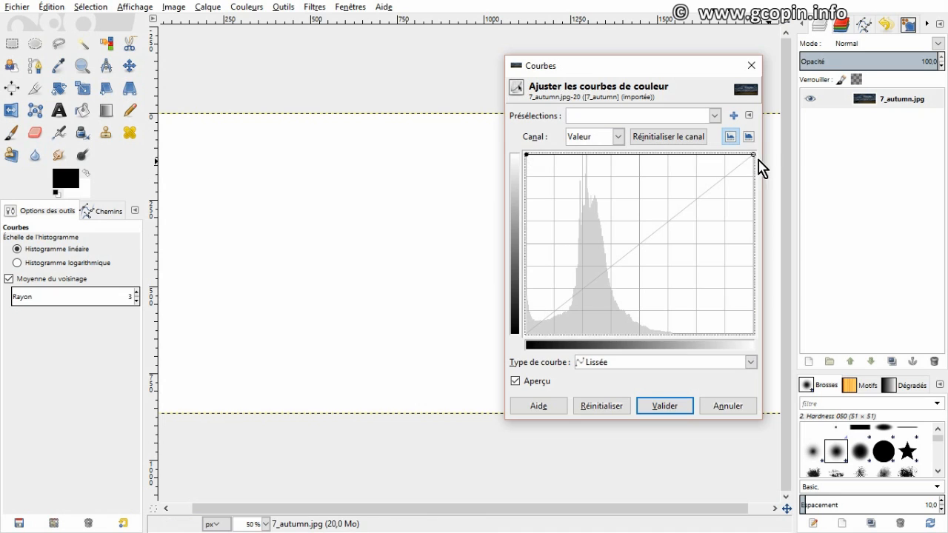
left_click_drag(753, 156, 753, 337)
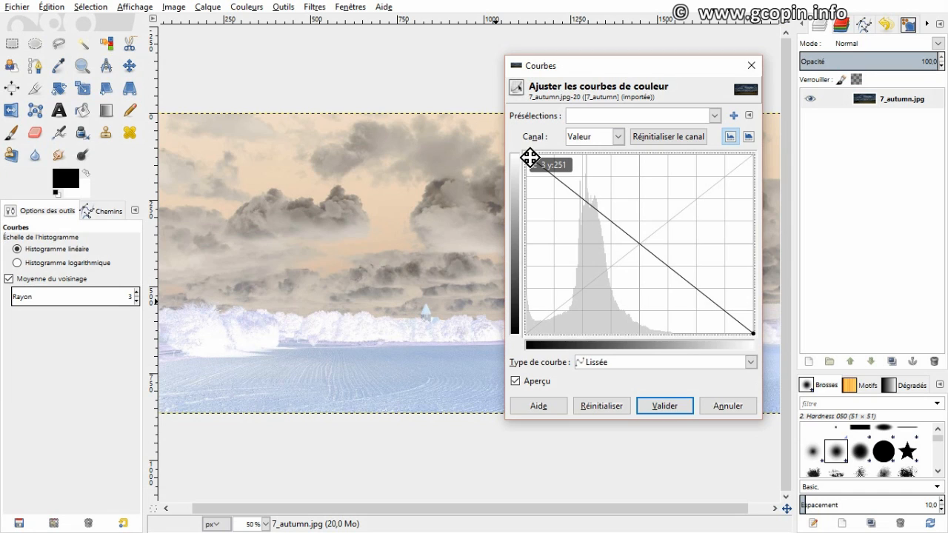
left_click_drag(530, 157, 525, 334)
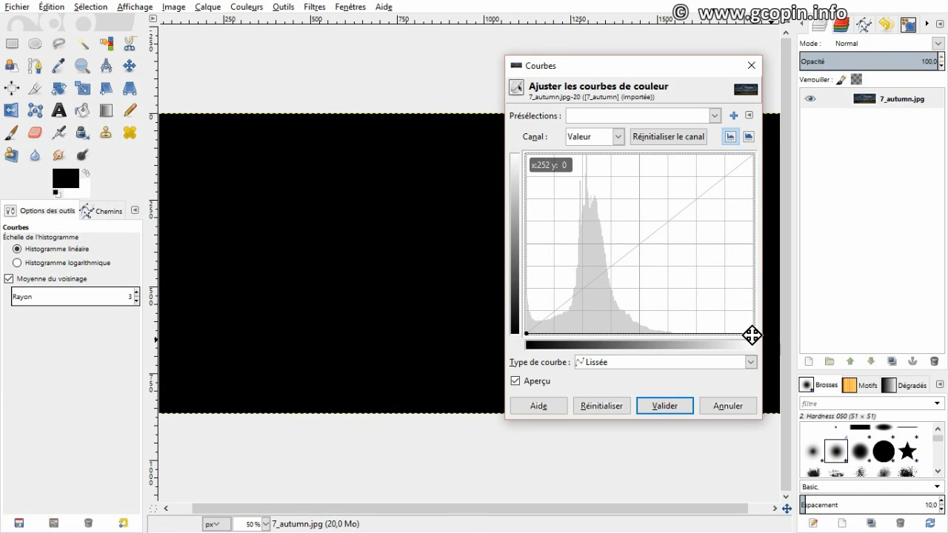
left_click_drag(752, 336, 755, 152)
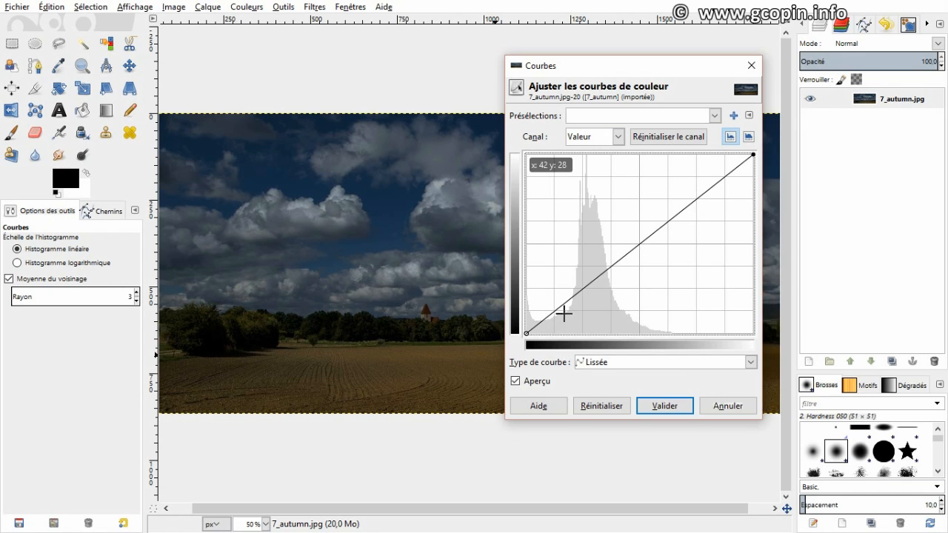
Add a highlight point to the Valeur curve and raise it to about x 161, y 189
left_click(675, 215)
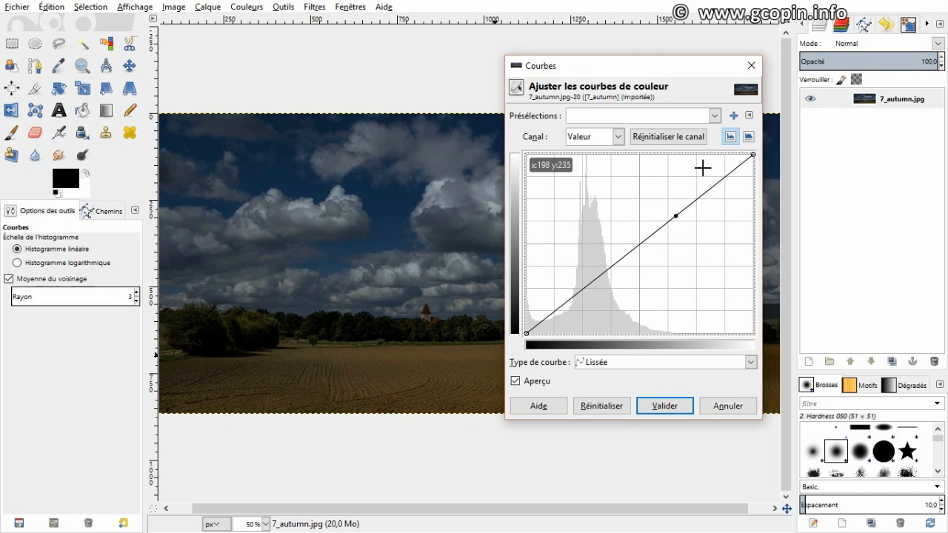
left_click(677, 214)
left_click_drag(678, 213, 678, 219)
left_click_drag(676, 215, 671, 202)
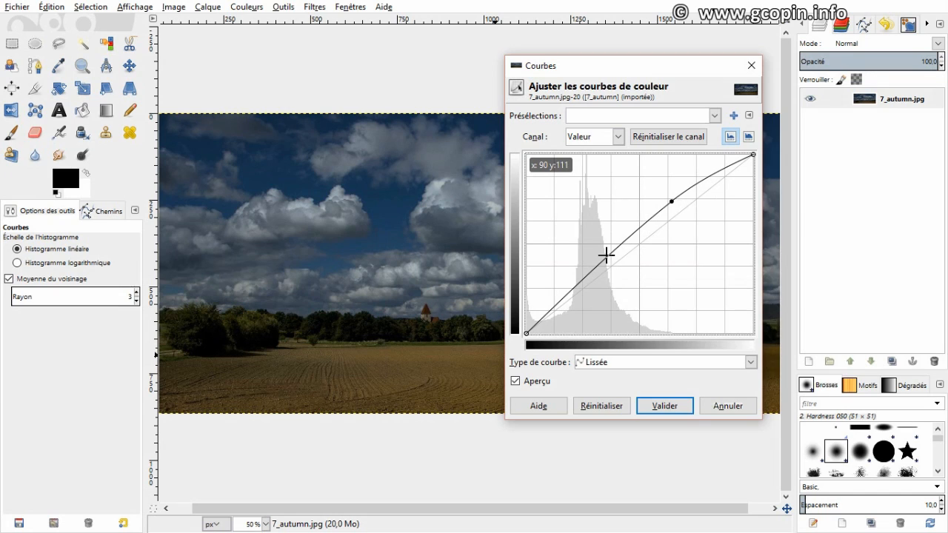
Add a midtone point to the Valeur curve at about x 111, y 74 and lower it further to deepen the dark tones
left_click_drag(606, 254, 626, 280)
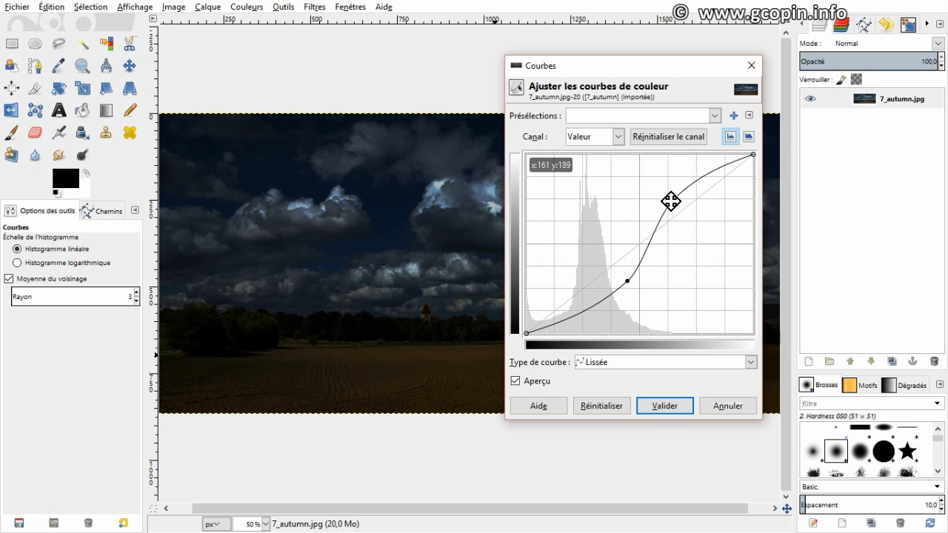
left_click(627, 282)
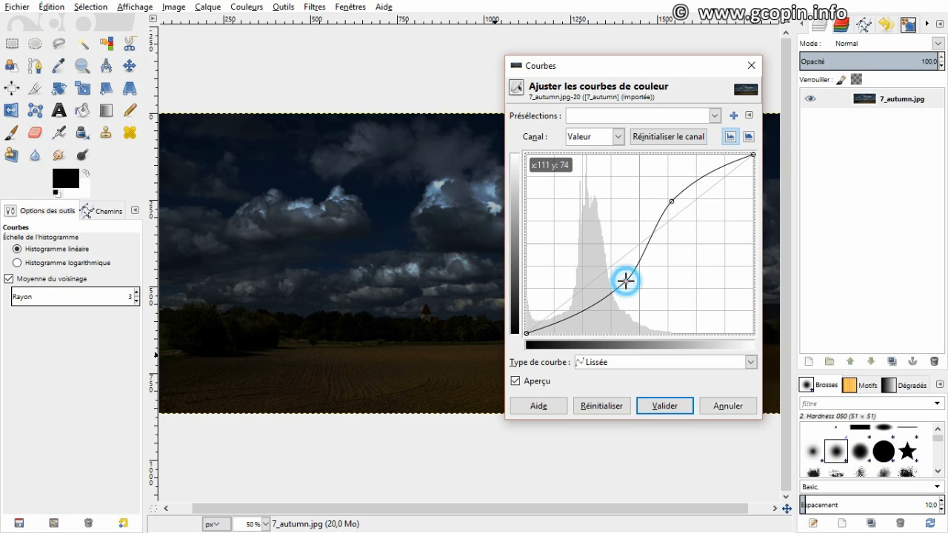
left_click_drag(625, 280, 630, 304)
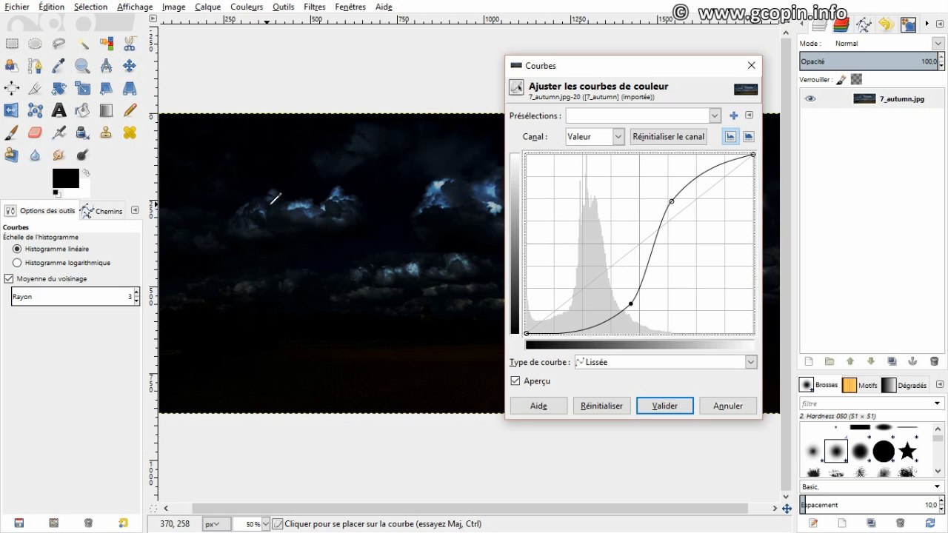
Raise the Valeur curve's midtone point above the diagonal, add a shadow point below the diagonal, and uncover more of the photo
left_click_drag(630, 304, 603, 256)
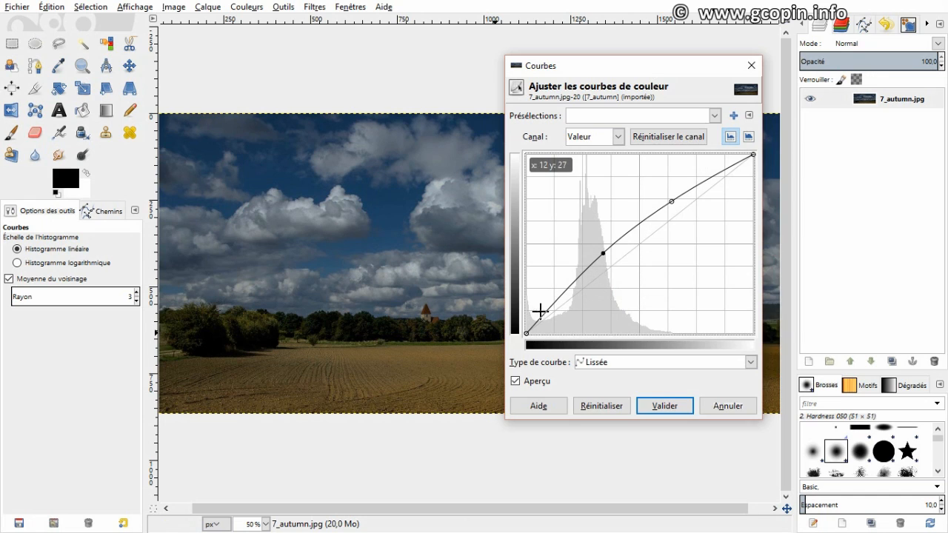
left_click_drag(550, 307, 571, 312)
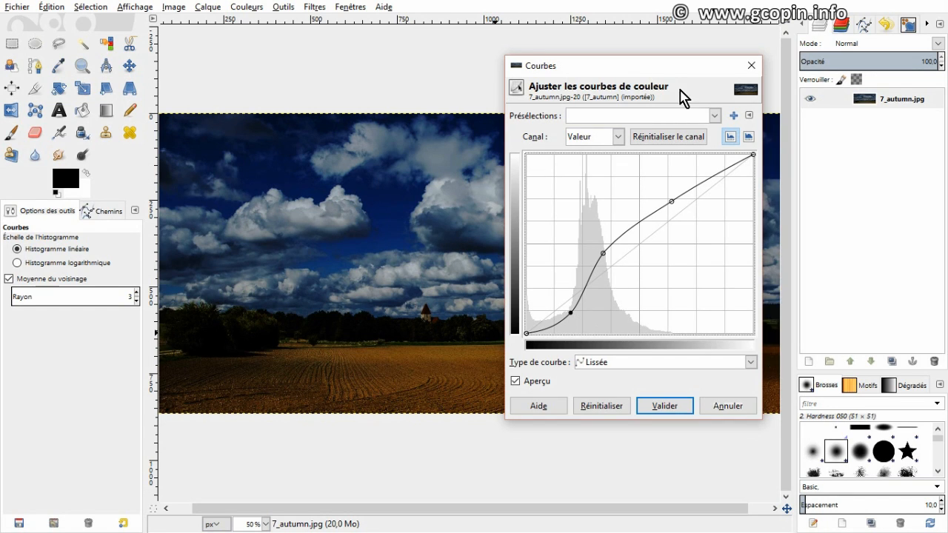
left_click_drag(659, 69, 701, 65)
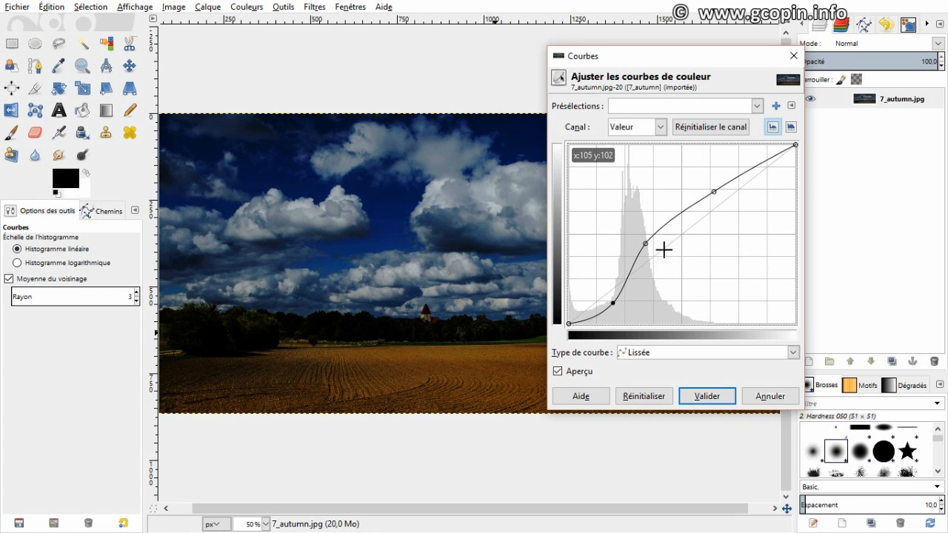
Reshape the Bleu channel curve with a raised shadow point, a midtone point slightly below the diagonal and a strongly lowered highlight point
left_click(660, 126)
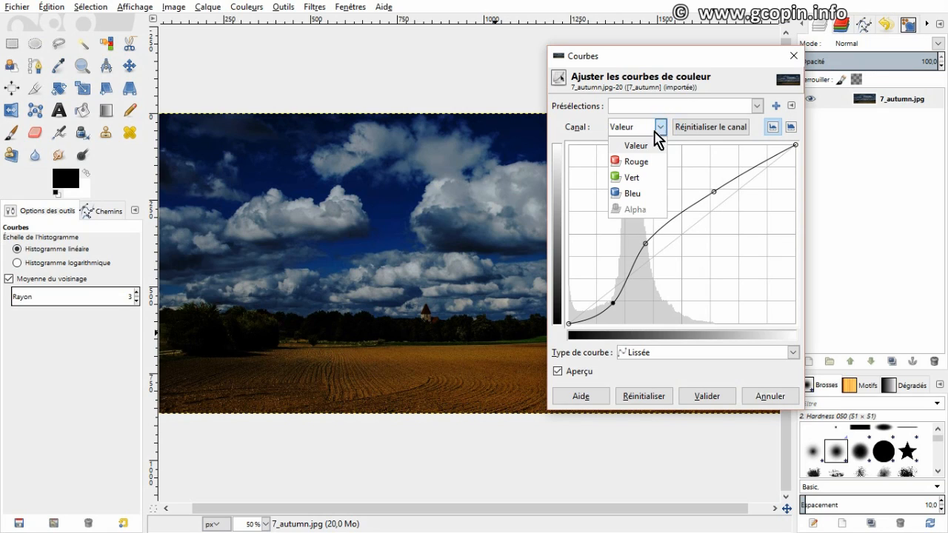
left_click(628, 193)
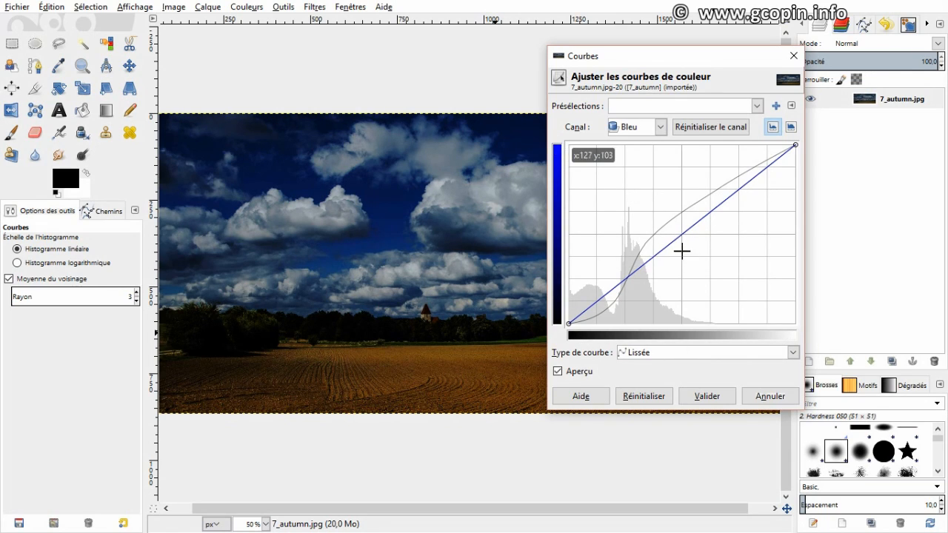
mouse_move(673, 245)
left_mouse_down()
mouse_move(654, 201)
mouse_move(660, 230)
left_mouse_up()
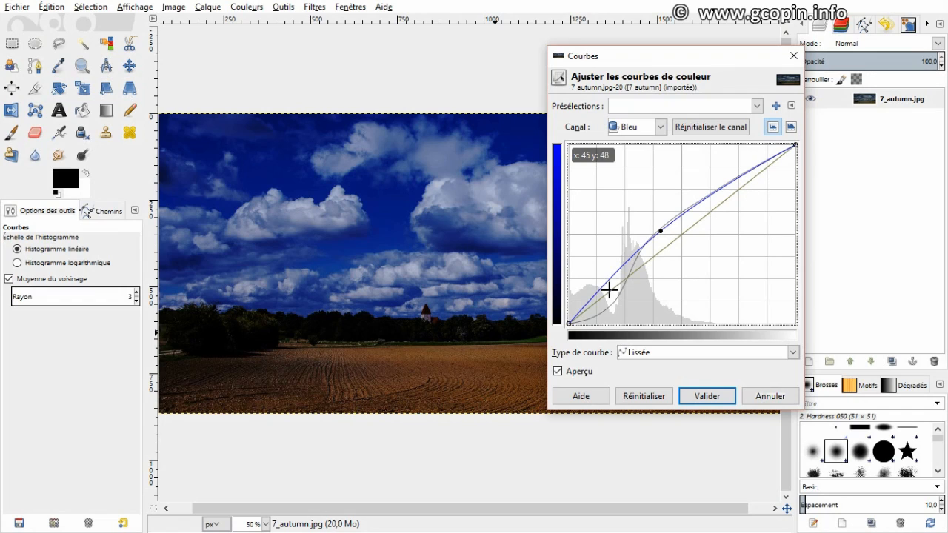
left_click_drag(612, 273, 602, 251)
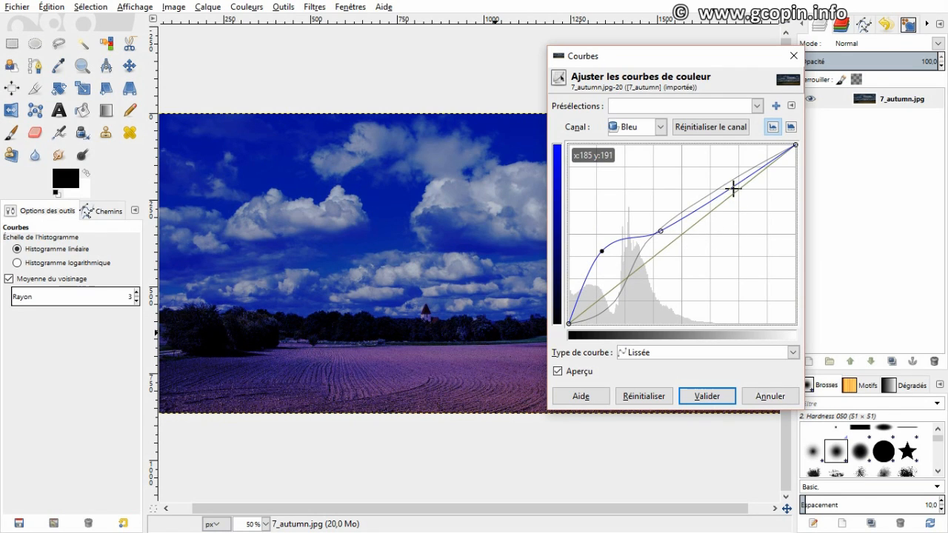
left_click_drag(733, 188, 734, 249)
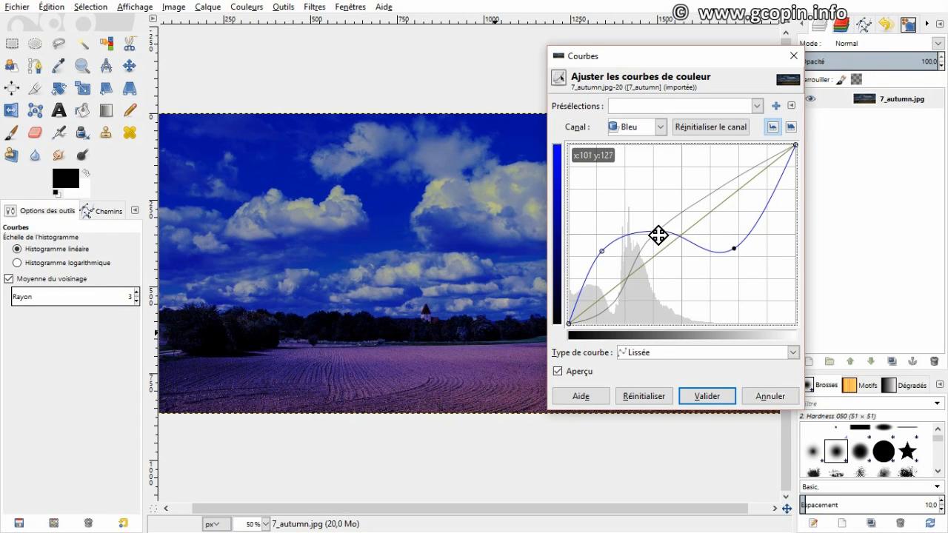
left_click_drag(660, 231, 633, 272)
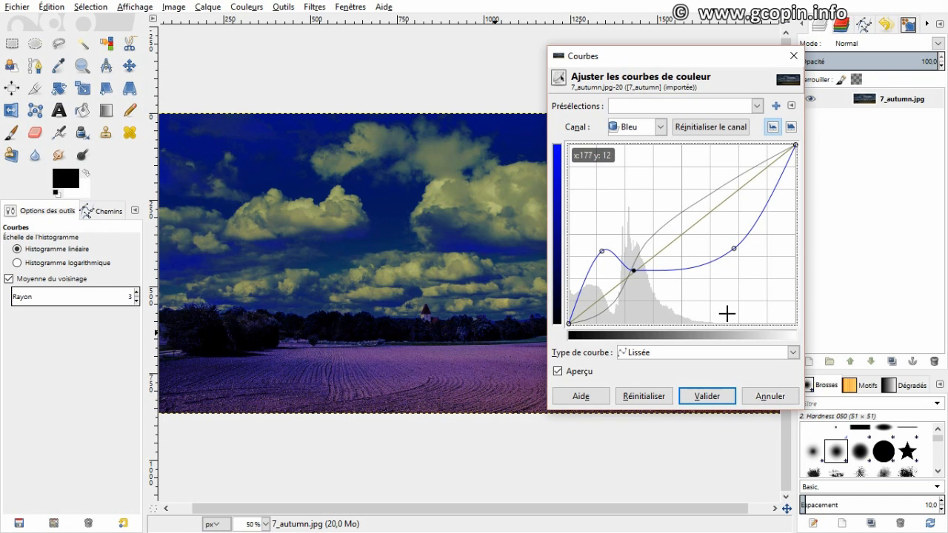
Switch Courbes to the Rouge channel and add a shadow point raised above the diagonal
left_click(662, 127)
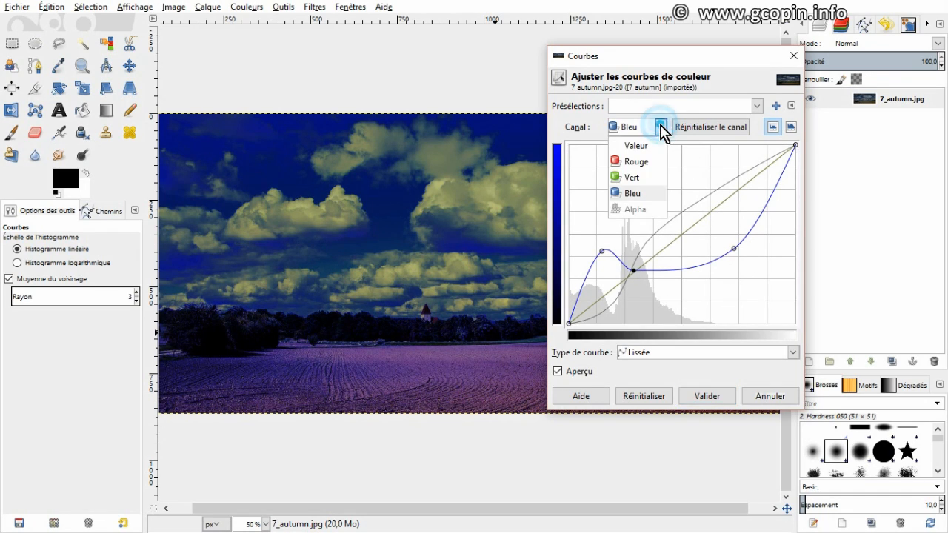
left_click(630, 160)
left_click_drag(672, 251, 595, 288)
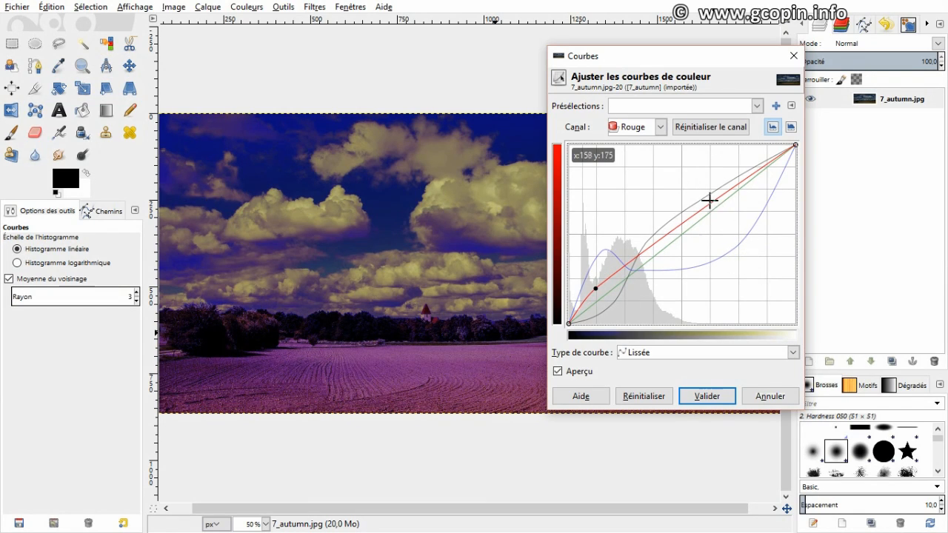
Reset all the curves and compare the Rouge channel's logarithmic histogram with the linear one
left_click(637, 401)
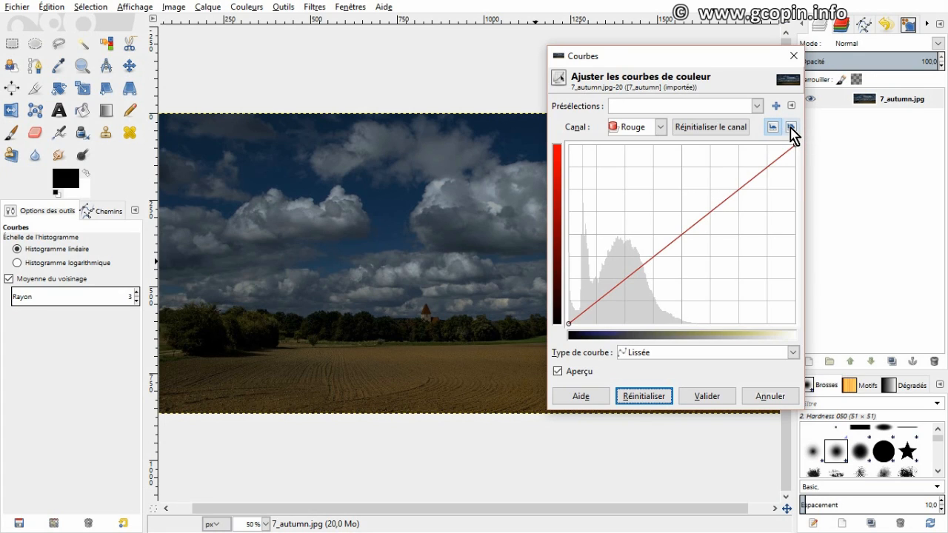
left_click(791, 129)
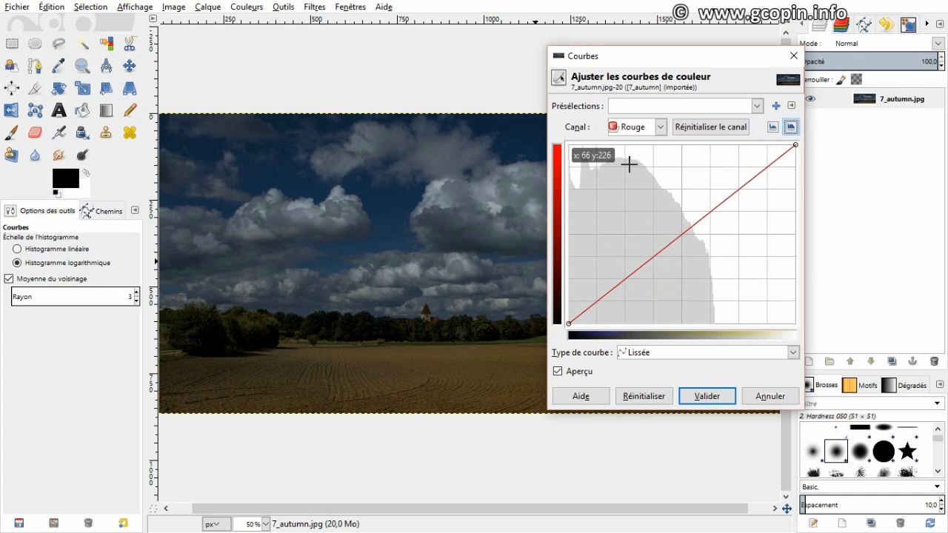
left_click(773, 127)
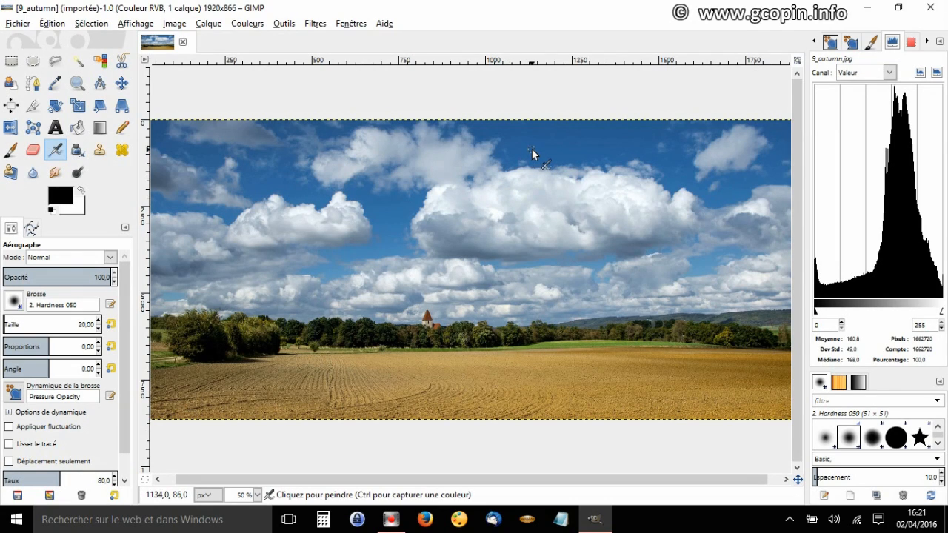
Start Courbes on the well-exposed photo 9_autumn.jpg and shift its dialog slightly
left_click(248, 24)
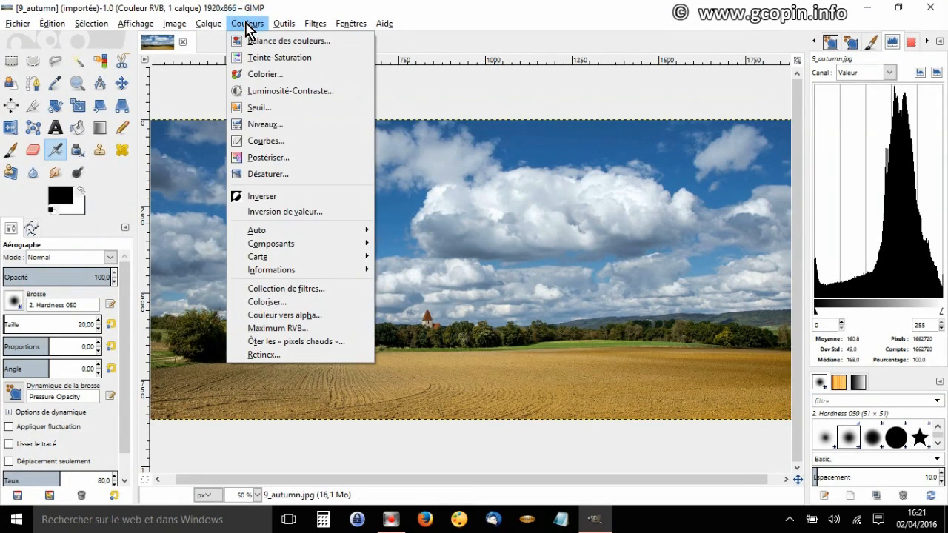
left_click(259, 140)
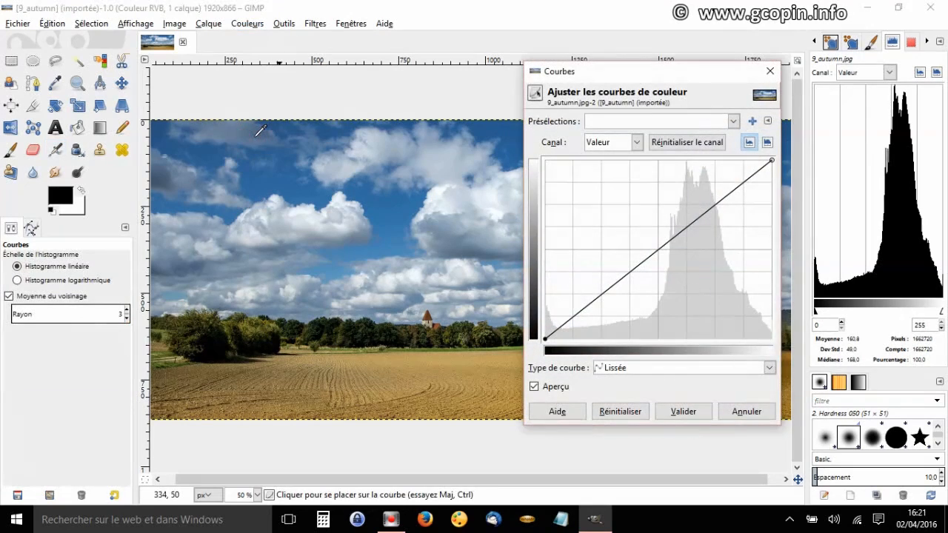
mouse_move(654, 73)
left_mouse_down()
mouse_move(688, 71)
mouse_move(659, 72)
left_mouse_up()
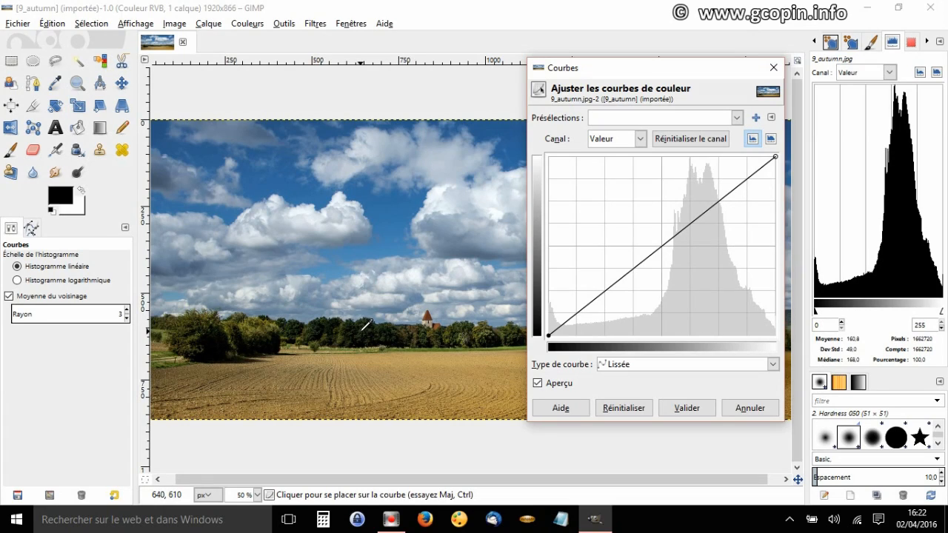
Locate the dark tree line's tone in Courbes and anchor the Vert channel curve on both sides of it
left_click(366, 326)
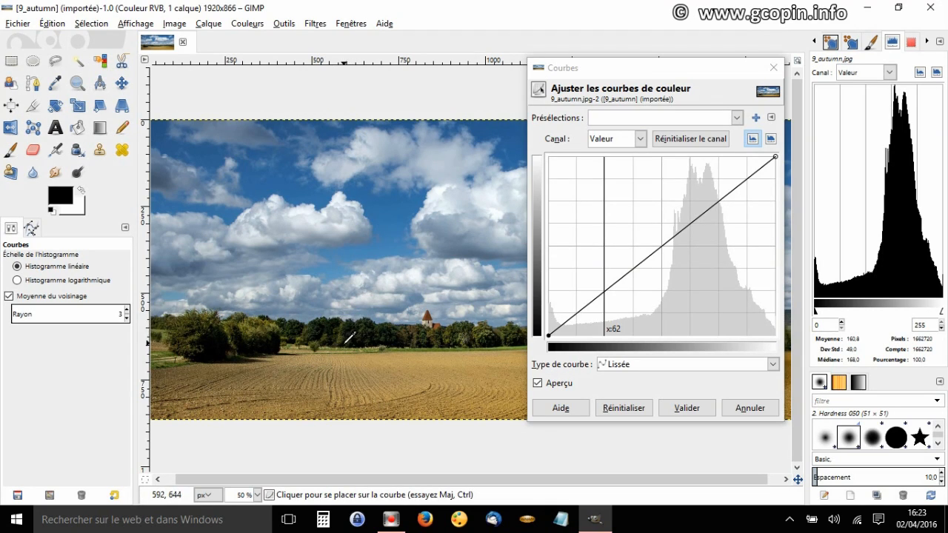
left_click(640, 138)
left_click(613, 188)
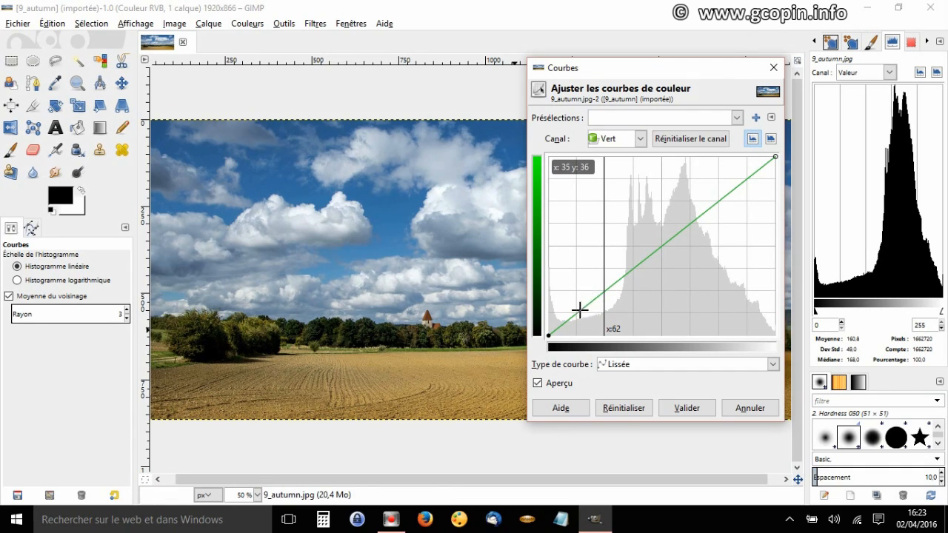
left_click(615, 284)
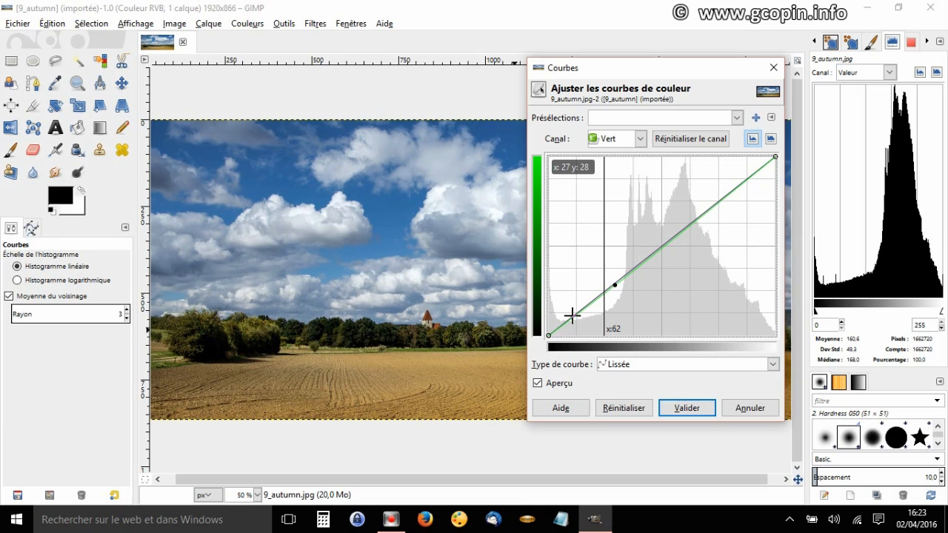
left_click(572, 316)
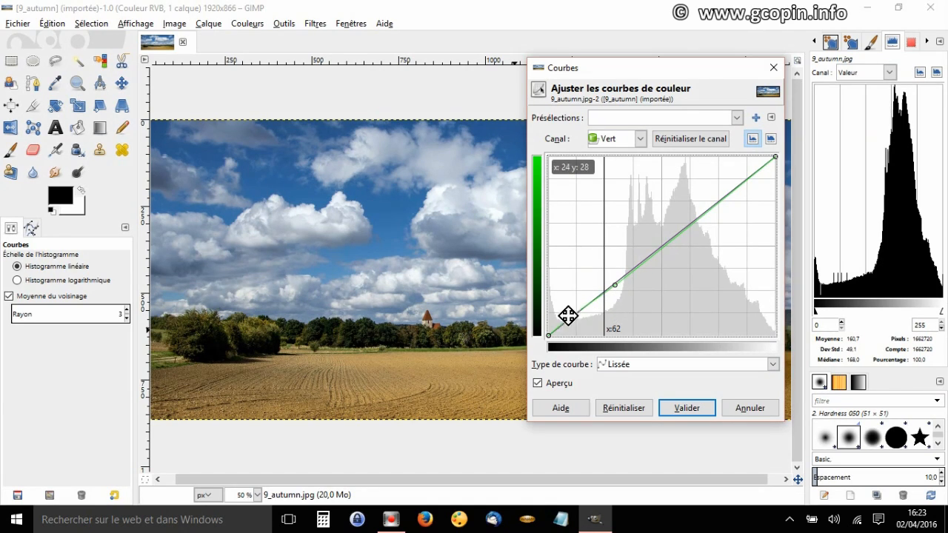
Raise a new point between the two Vert curve anchors well above the diagonal to make the trees greener
left_click(572, 320)
left_click_drag(592, 300, 582, 280)
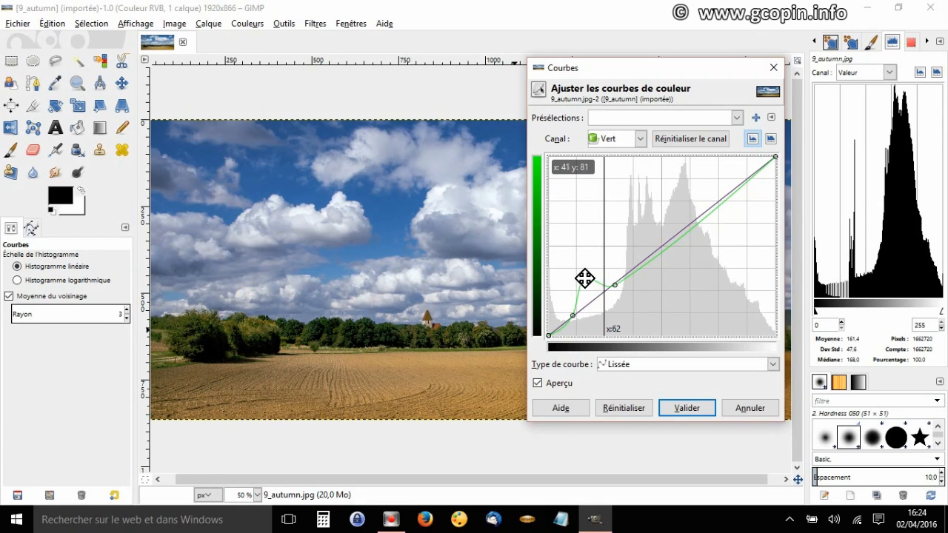
left_click(583, 279)
mouse_move(582, 279)
left_mouse_down()
mouse_move(568, 244)
mouse_move(586, 300)
mouse_move(578, 267)
left_mouse_up()
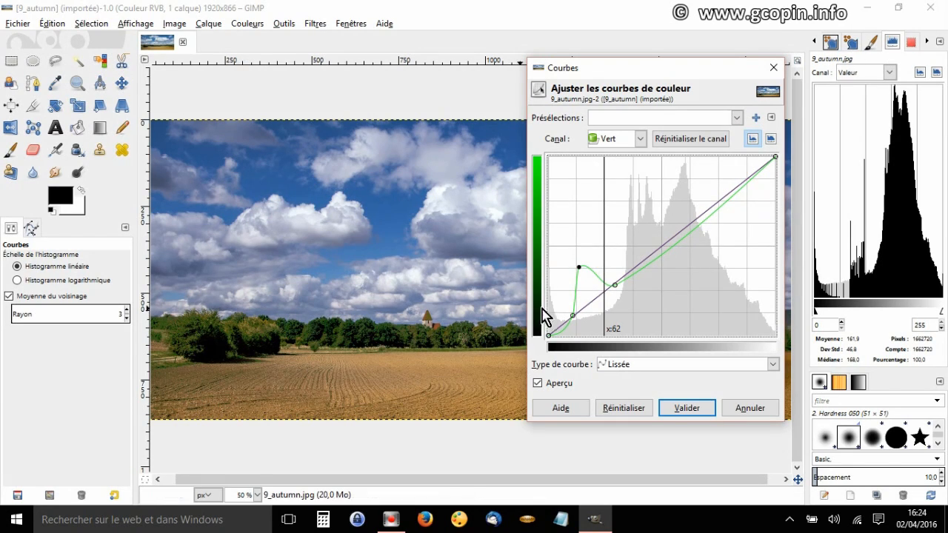
Reshape the Vert curve's shadows without the lower anchor, keeping the raised point and adding another at about x 15, y 43
left_click_drag(579, 268, 593, 297)
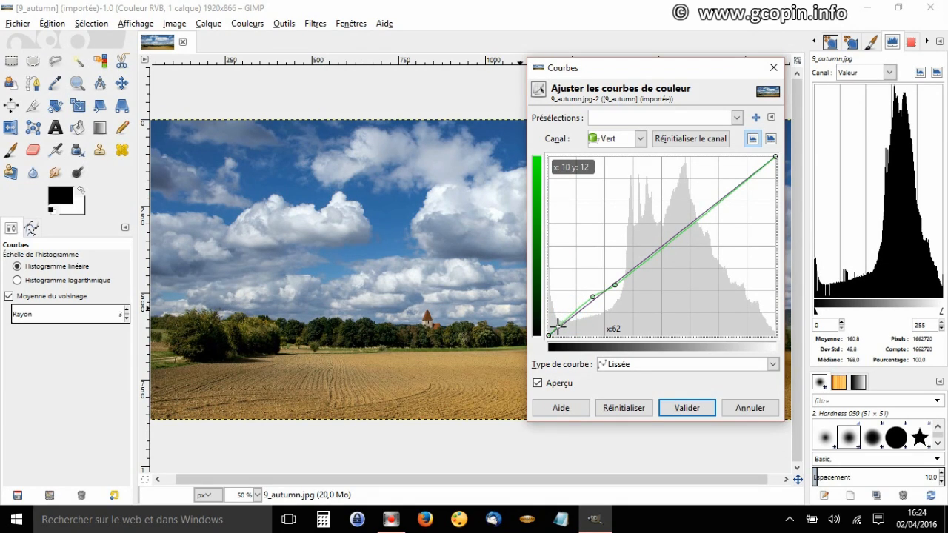
mouse_move(592, 297)
left_mouse_down()
mouse_move(585, 268)
mouse_move(580, 284)
left_mouse_up()
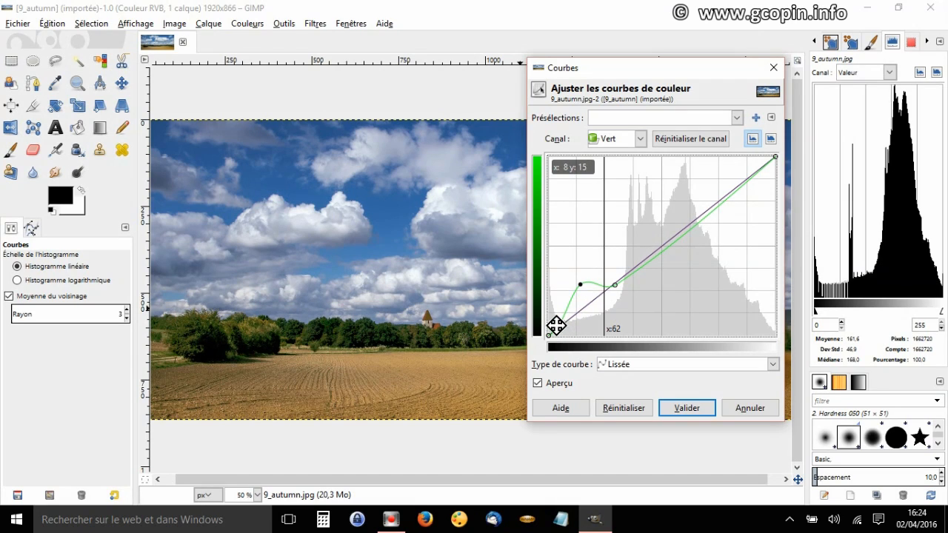
left_click_drag(557, 323, 549, 335)
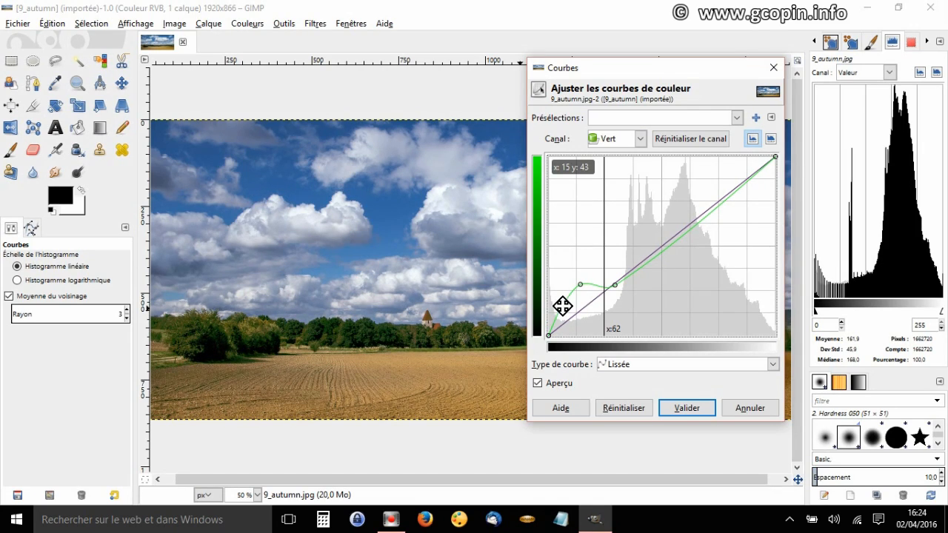
left_click(563, 306)
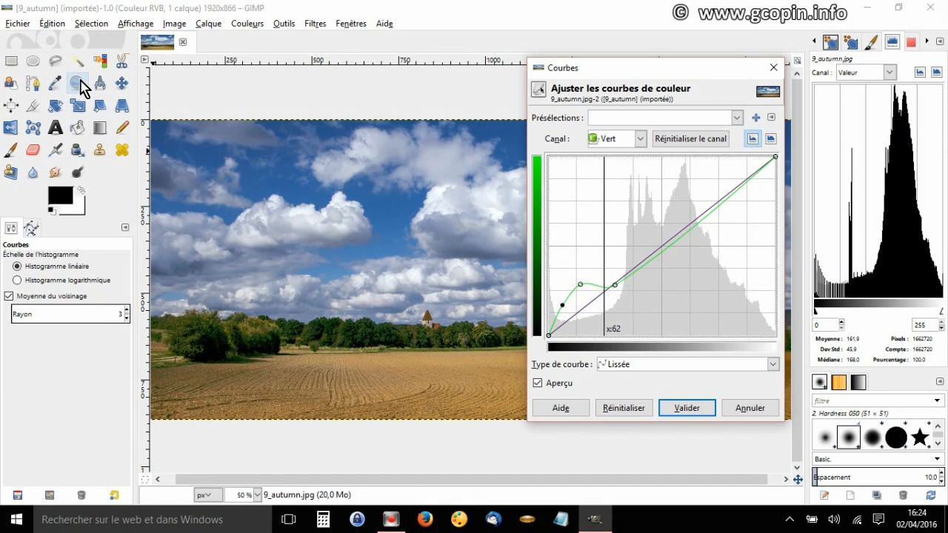
Restart Courbes on the Rouge channel and locate the church tower roof's tone on the curve
left_click(77, 83)
left_click(470, 272)
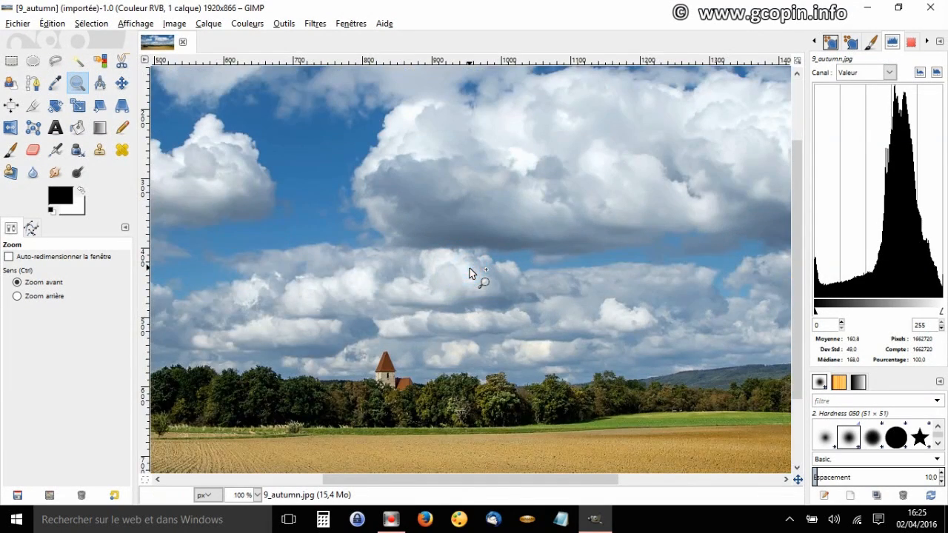
left_click(470, 271)
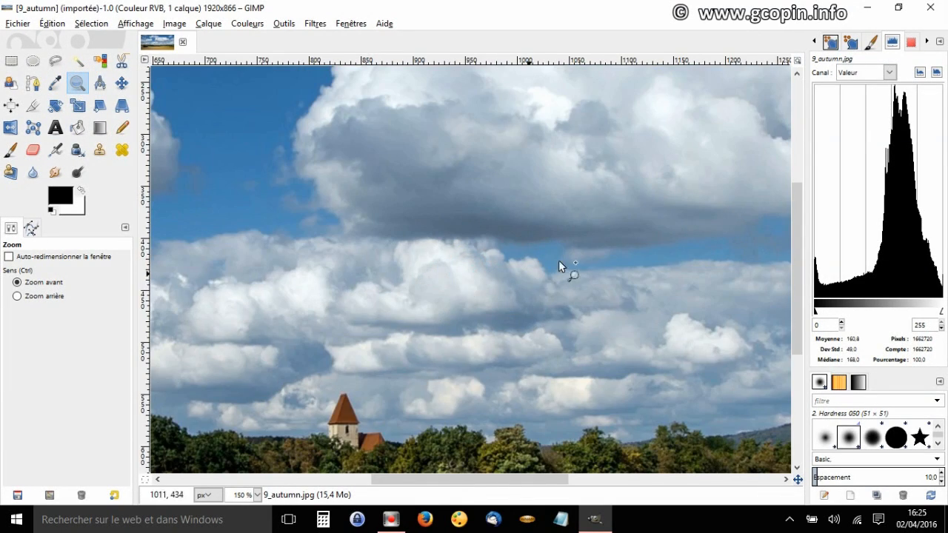
left_click_drag(797, 250, 819, 281)
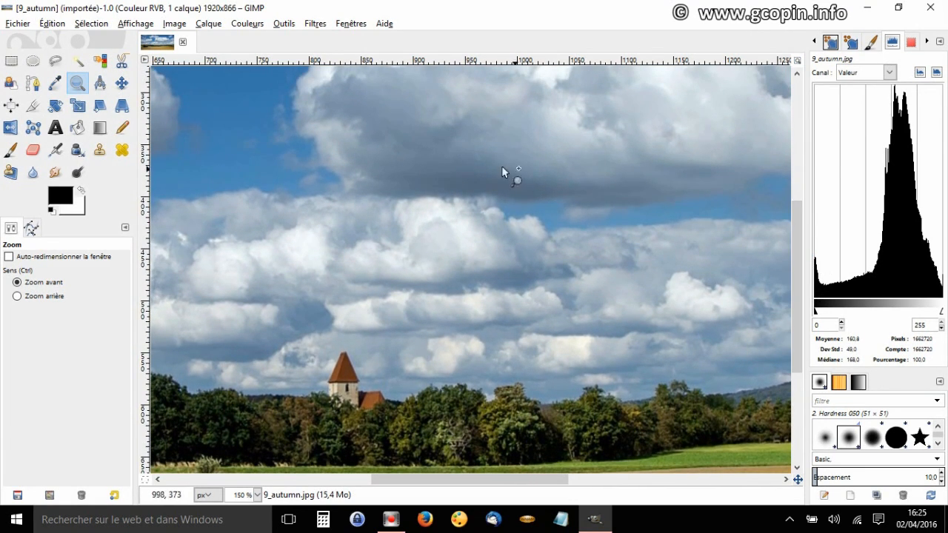
left_click(248, 25)
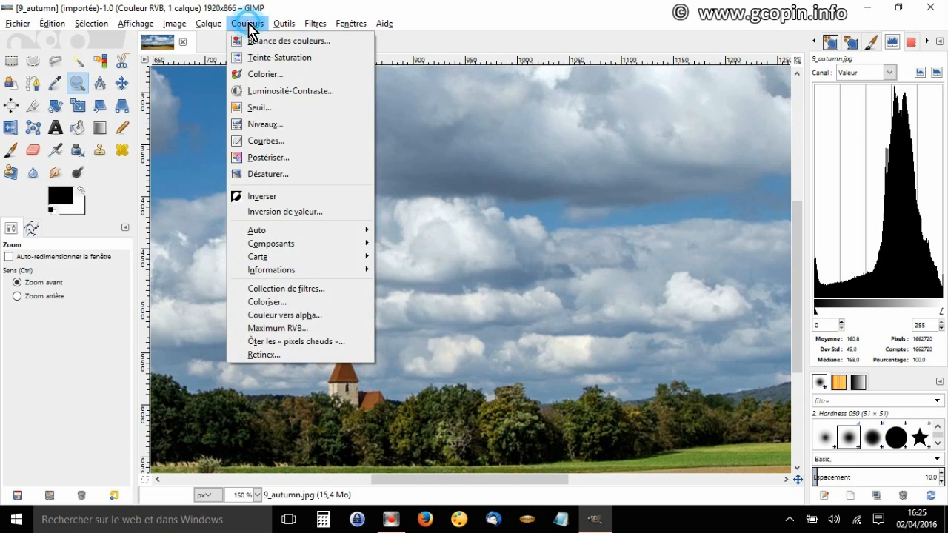
left_click(271, 141)
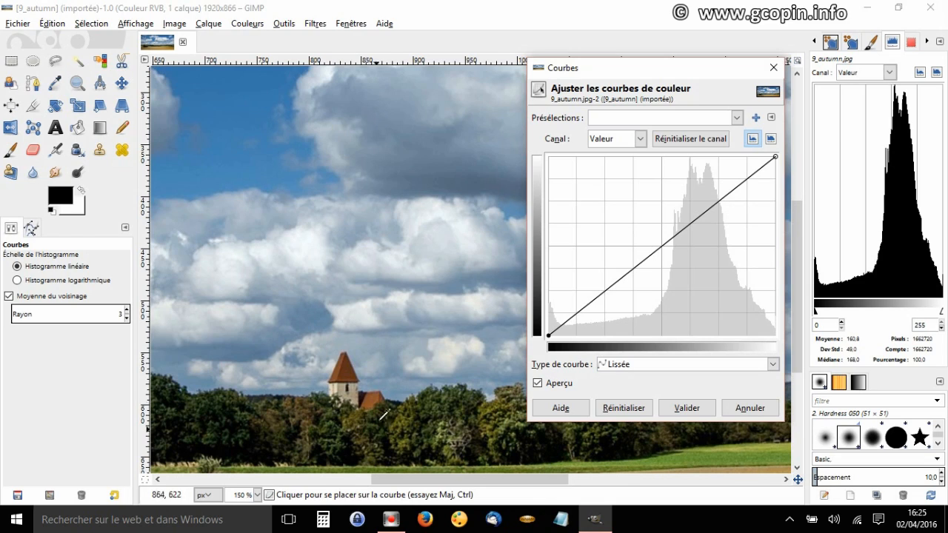
left_click(642, 139)
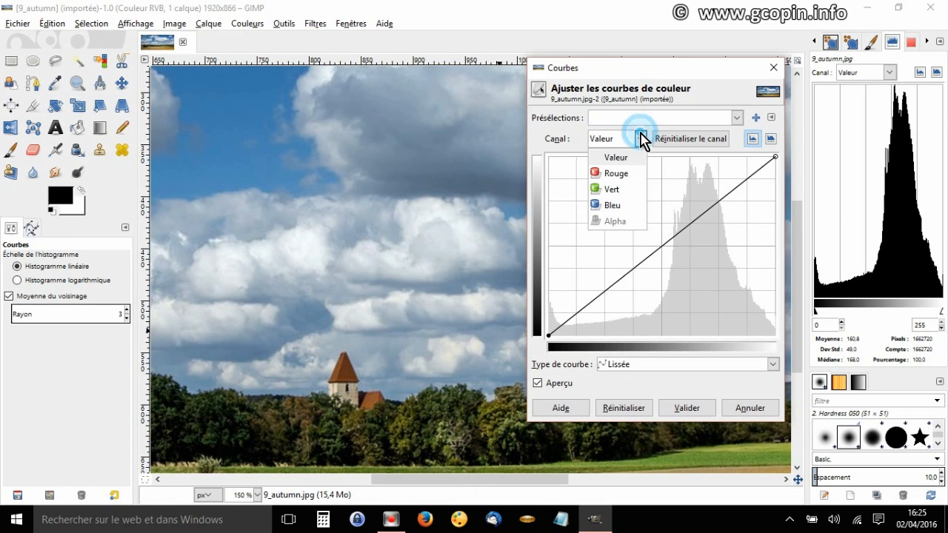
left_click(617, 173)
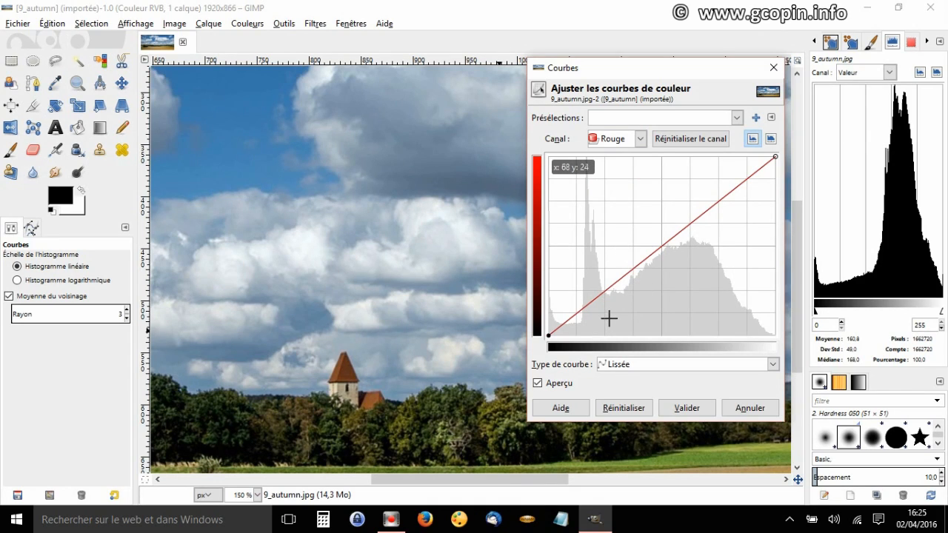
left_click(351, 369)
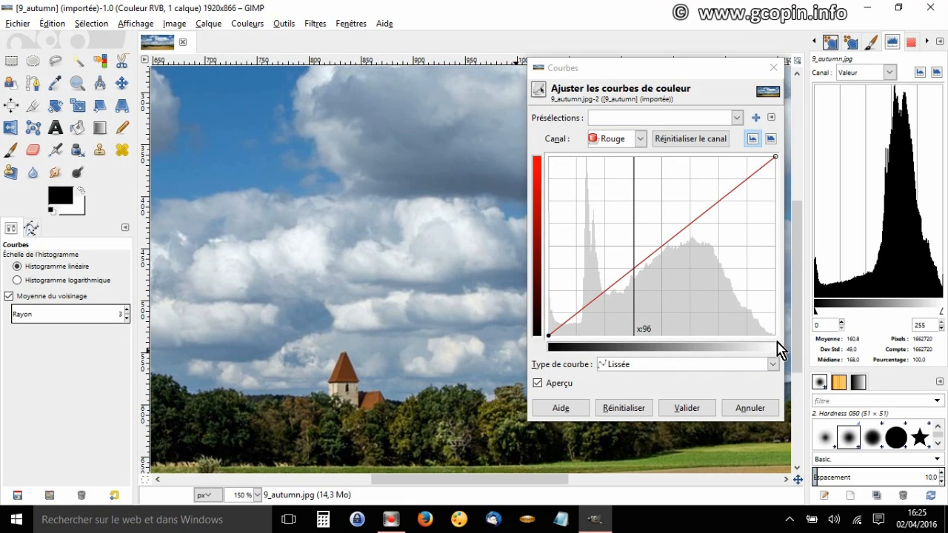
Try raising the Rouge curve at about x 87 to y 136 beside a fixed anchor, and reset the curves
left_click(637, 268)
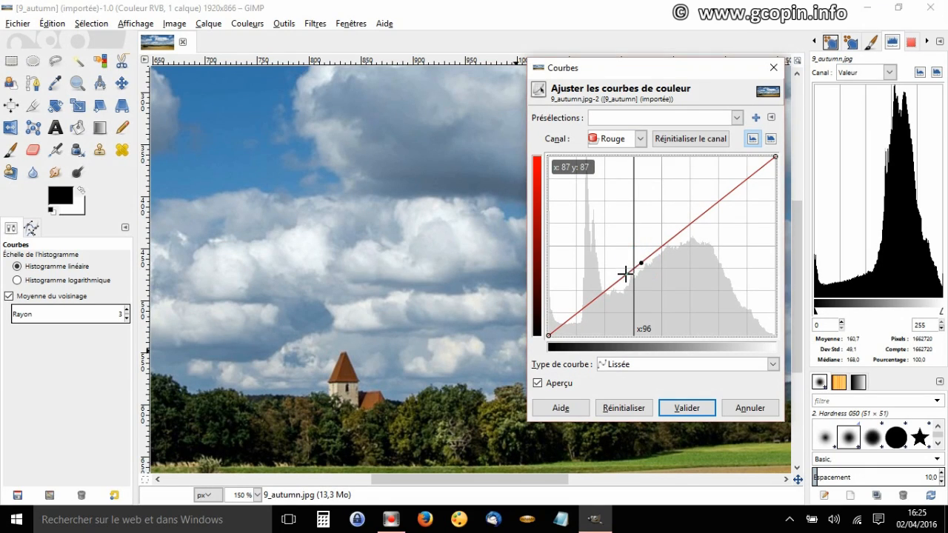
left_click(626, 273)
left_click_drag(631, 267, 627, 240)
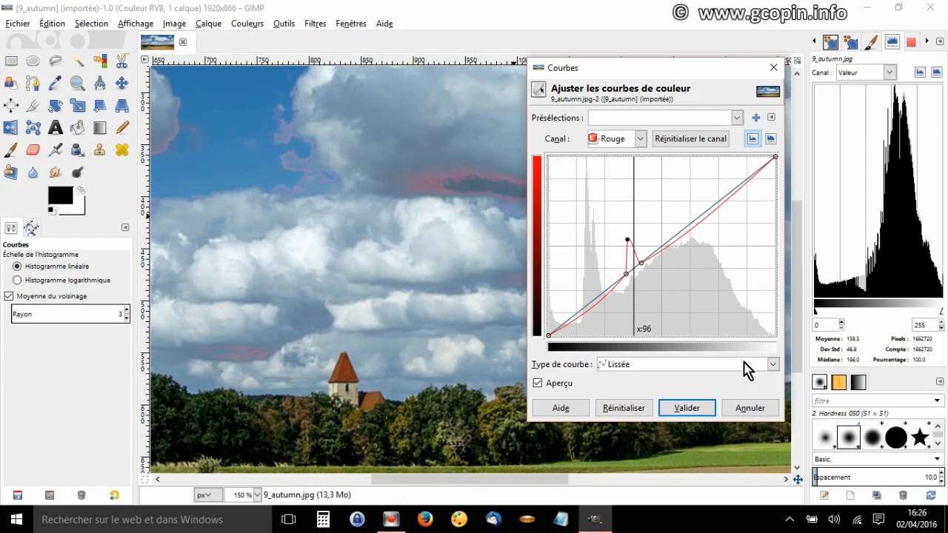
left_click_drag(628, 240, 626, 239)
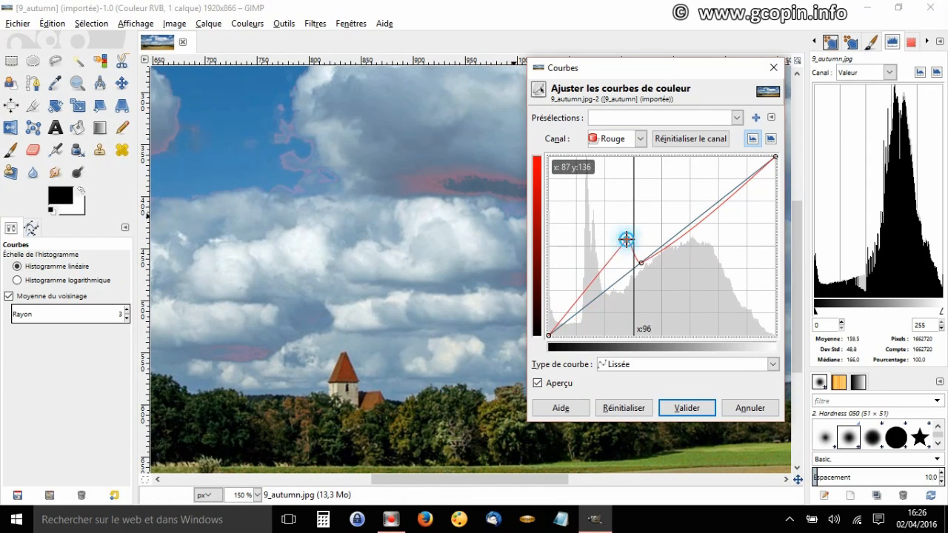
left_click(634, 409)
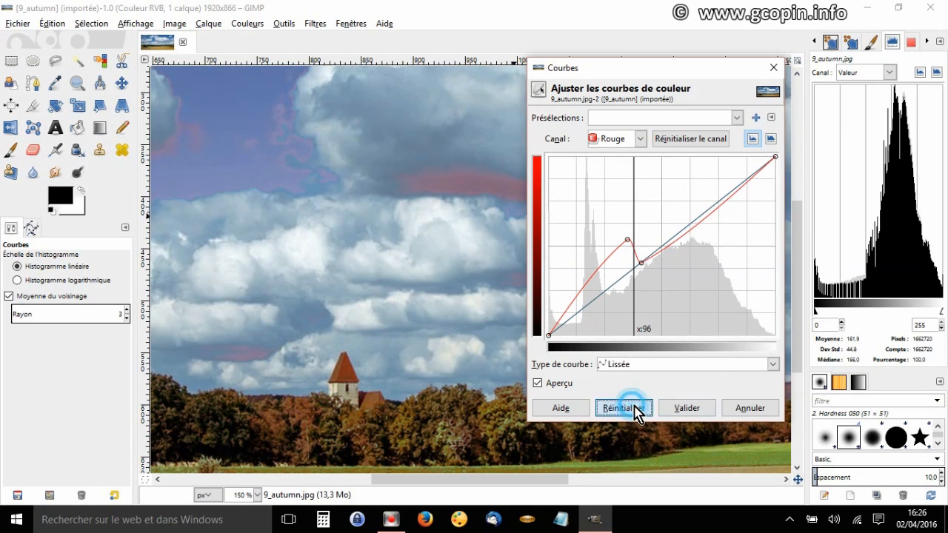
Outline the church tower's pointed roof with a closed triangular freehand selection
left_click(56, 61)
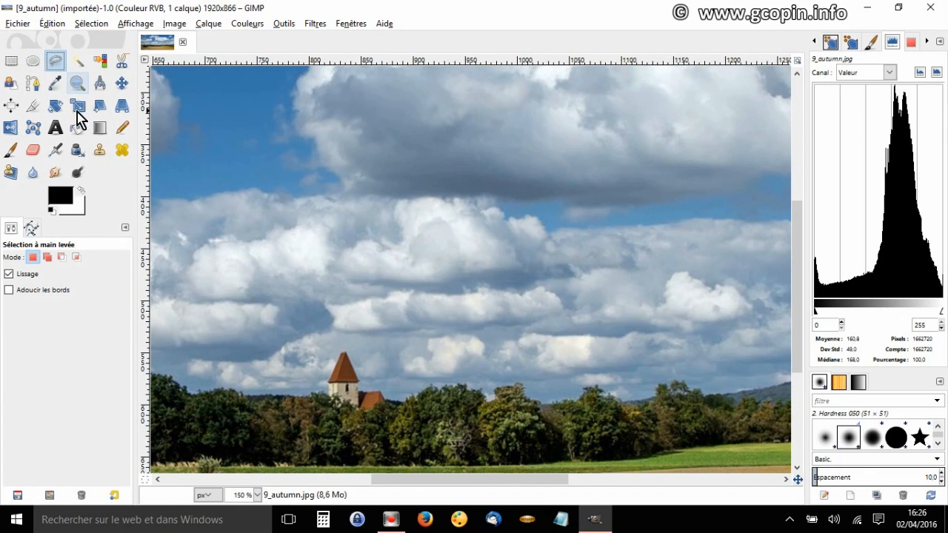
left_click(343, 350)
left_click(324, 383)
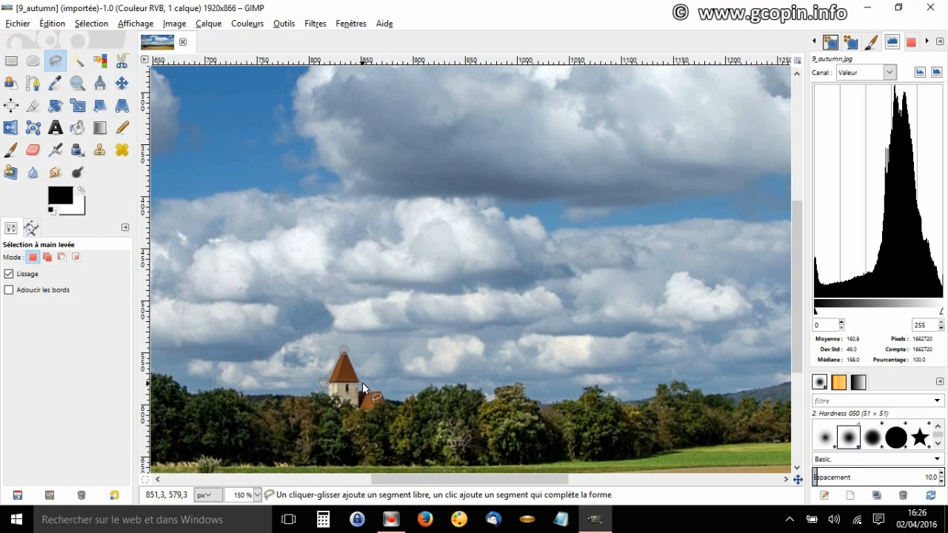
left_click(363, 383)
left_click(344, 351)
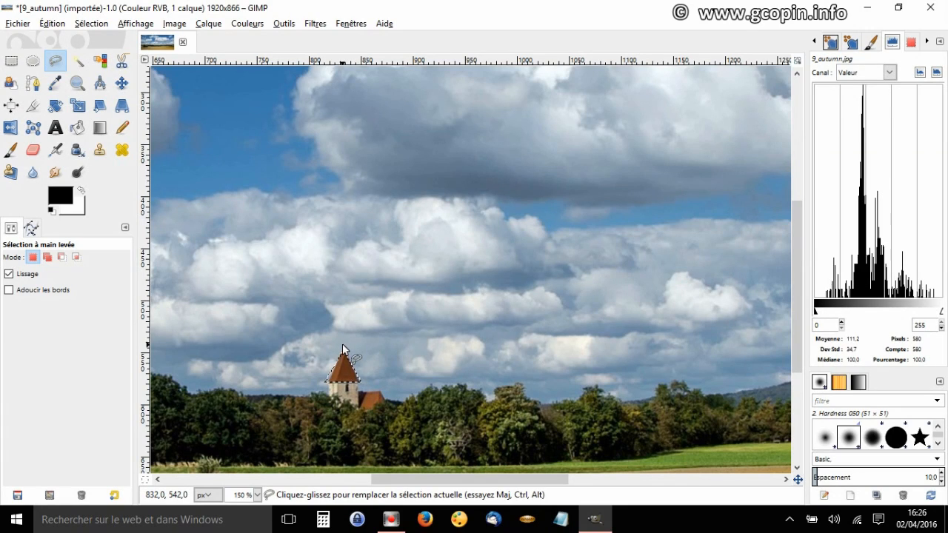
Start Courbes on the selected roof, switch to the Rouge channel and locate the roof's tone on the curve
left_click(286, 23)
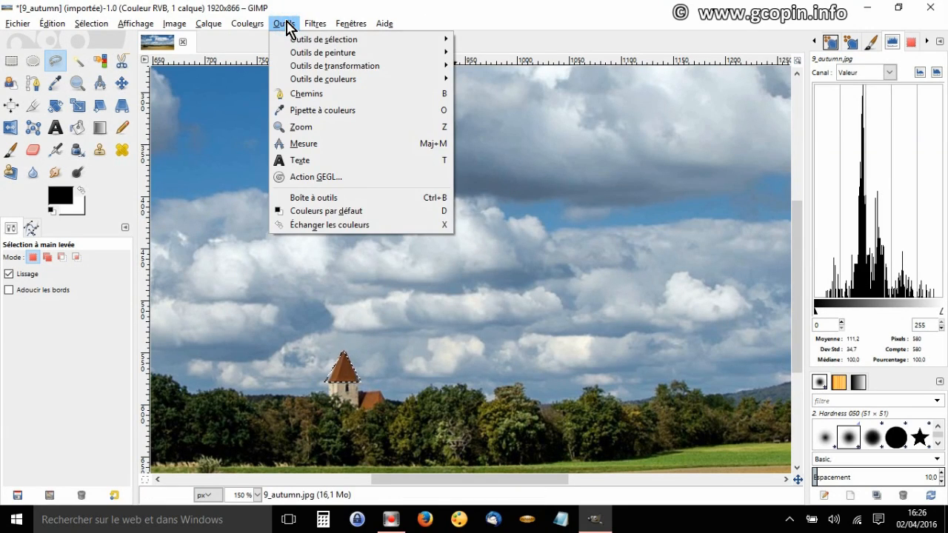
mouse_move(250, 24)
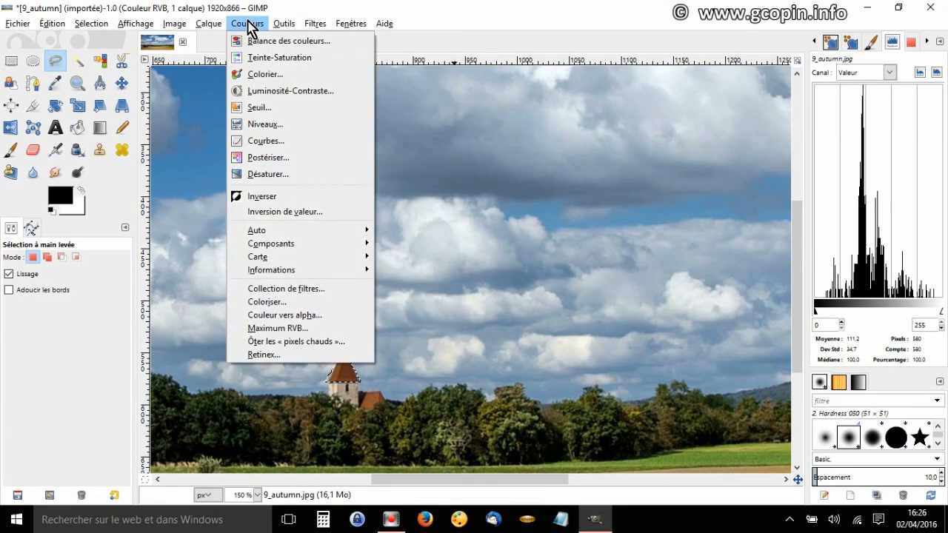
left_click(261, 142)
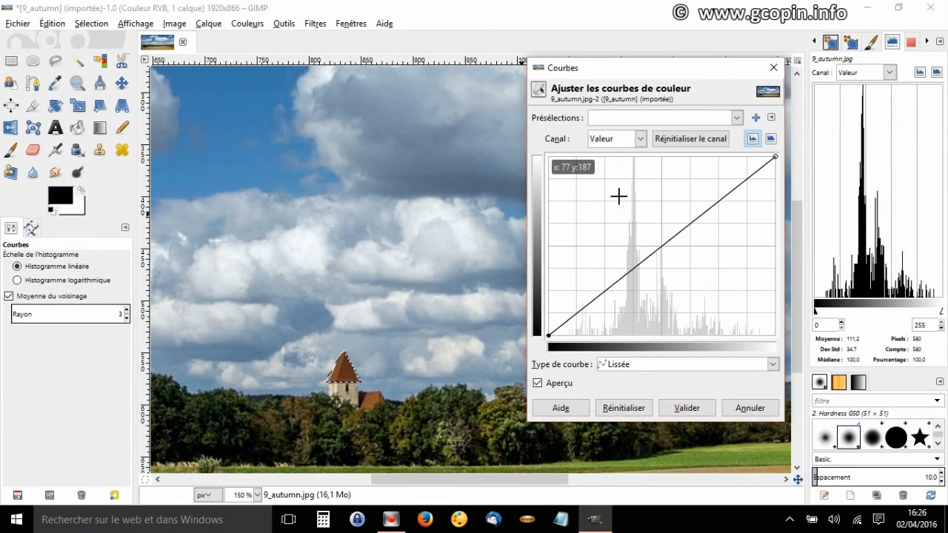
left_click(641, 139)
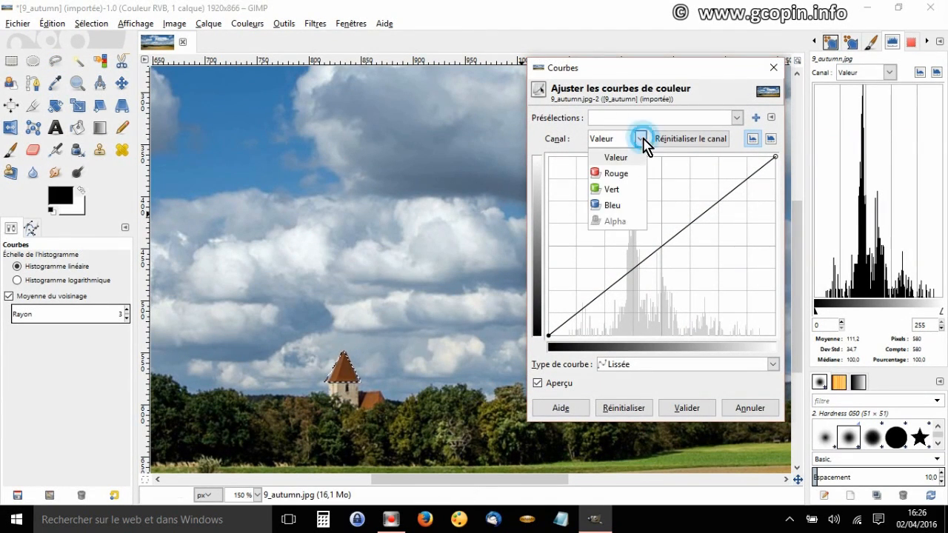
left_click(619, 172)
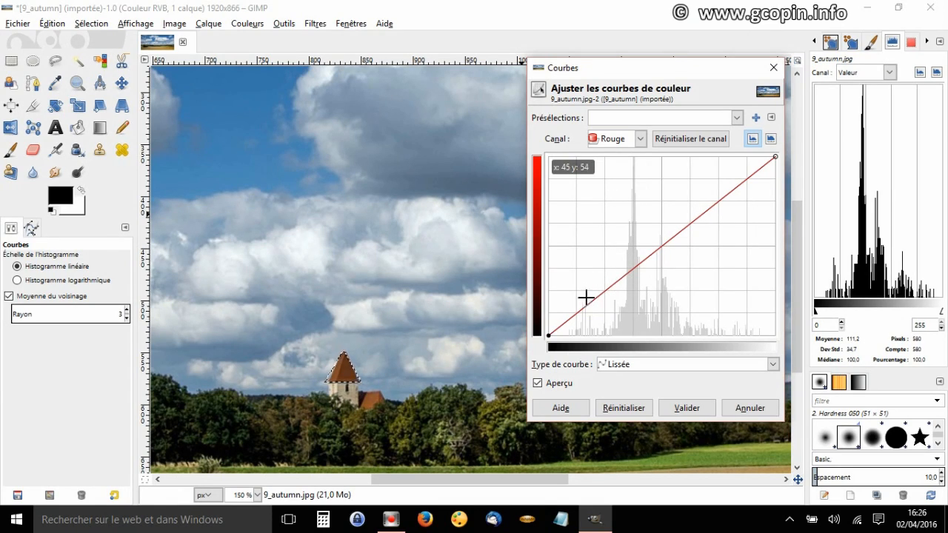
left_click(349, 368)
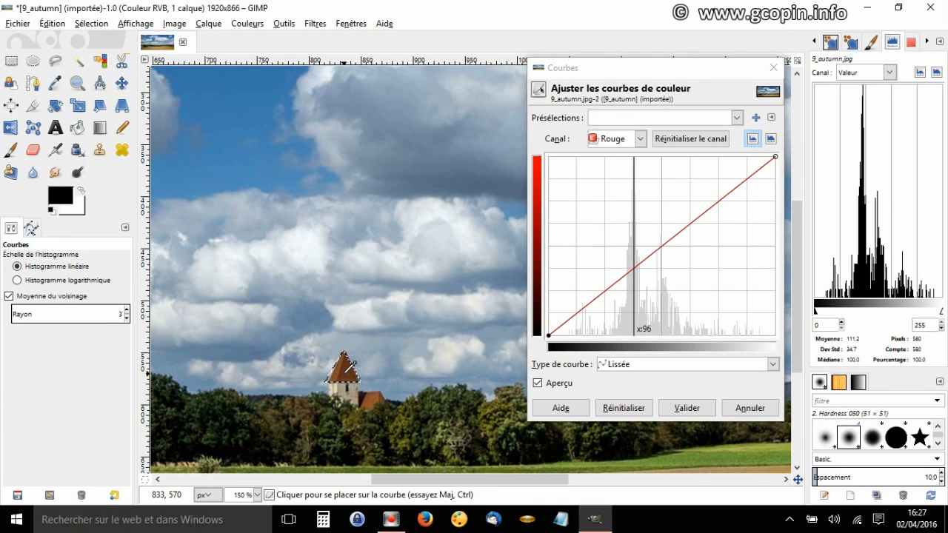
Raise the Rouge curve strongly between a shadow anchor at x 62 and a midtone anchor, apply it and clear the selection
left_click(605, 291)
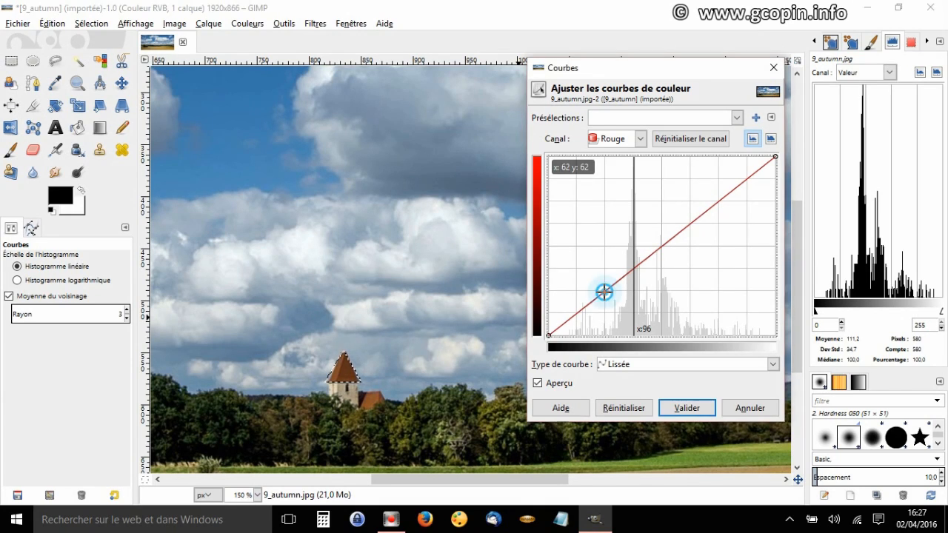
left_click(667, 243)
left_click_drag(635, 267, 613, 183)
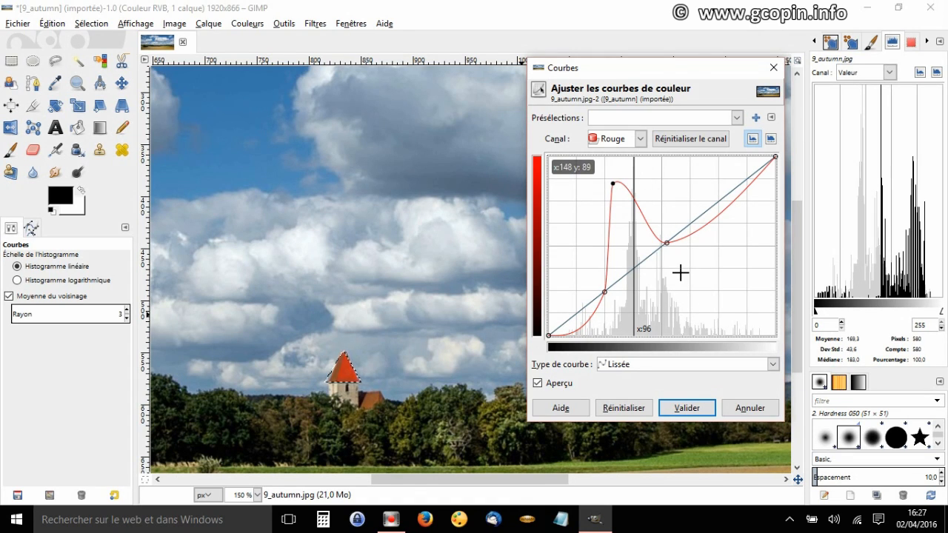
left_click(691, 412)
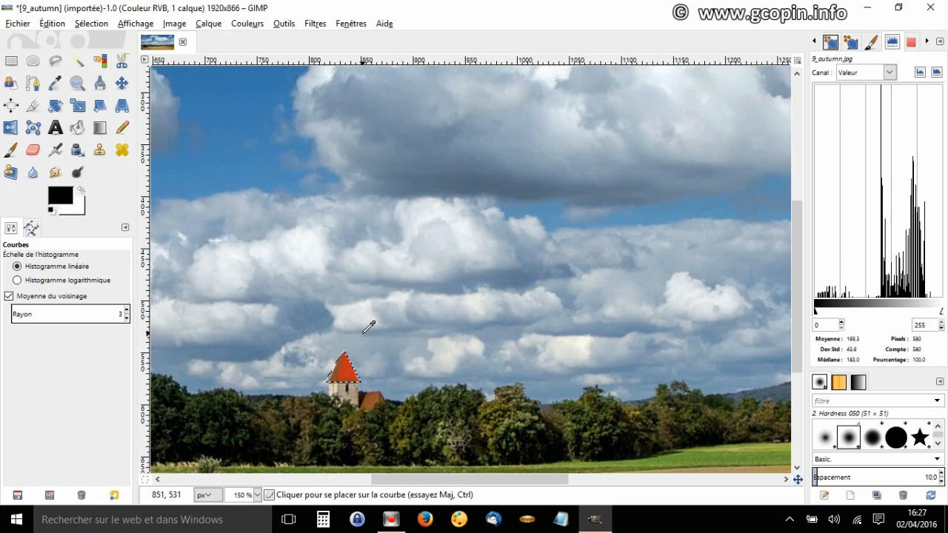
key("ctrl+shift+a")
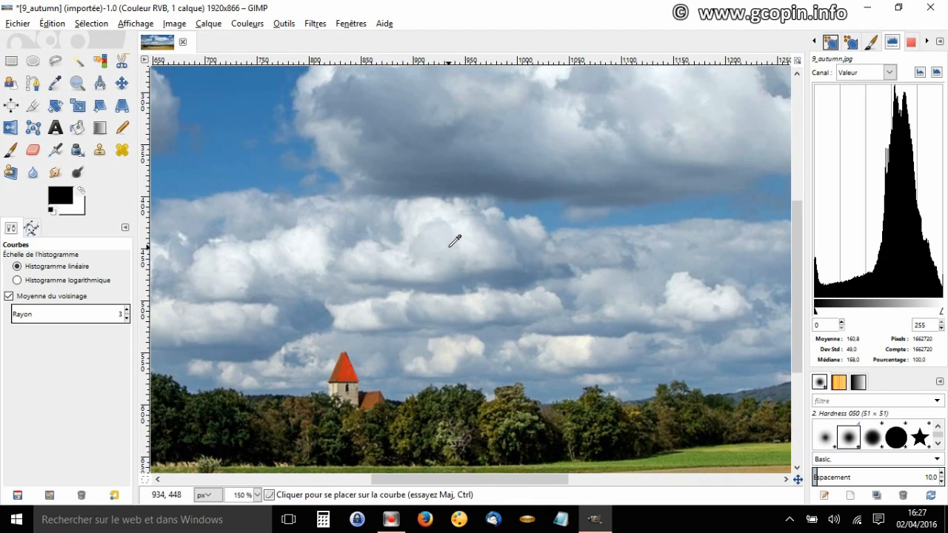
Zoom out until the whole autumn landscape shows, and examine the recoloured church roof within the full scene
left_click(77, 85)
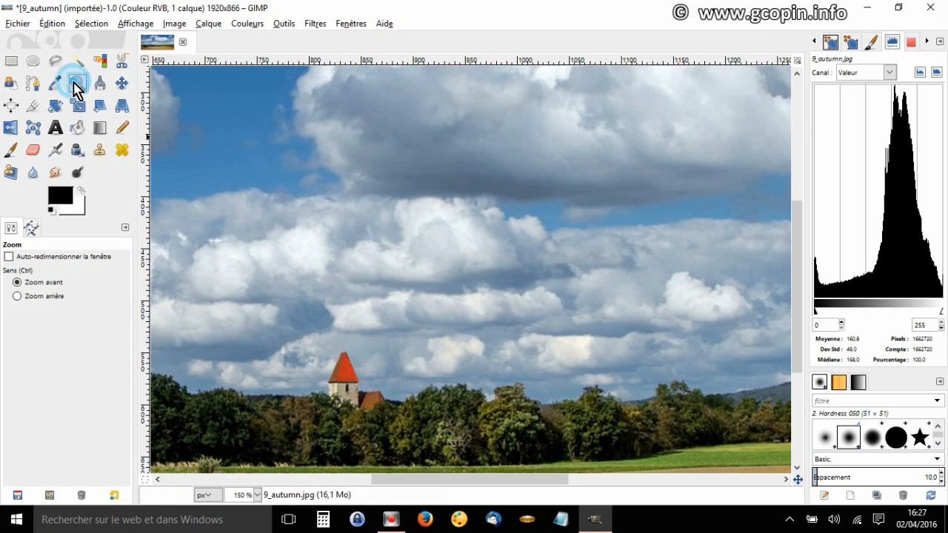
left_click(443, 258)
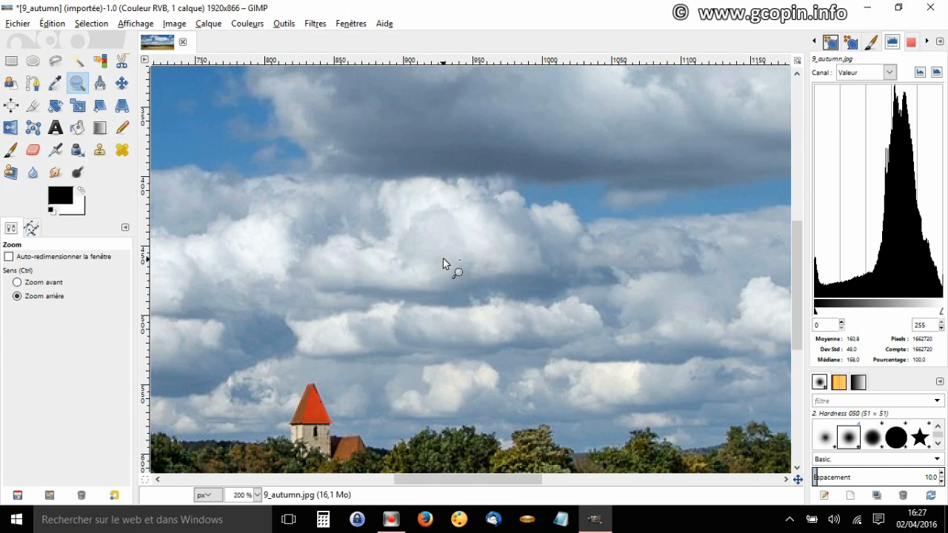
left_click(443, 263)
left_click(443, 264)
left_click(443, 264)
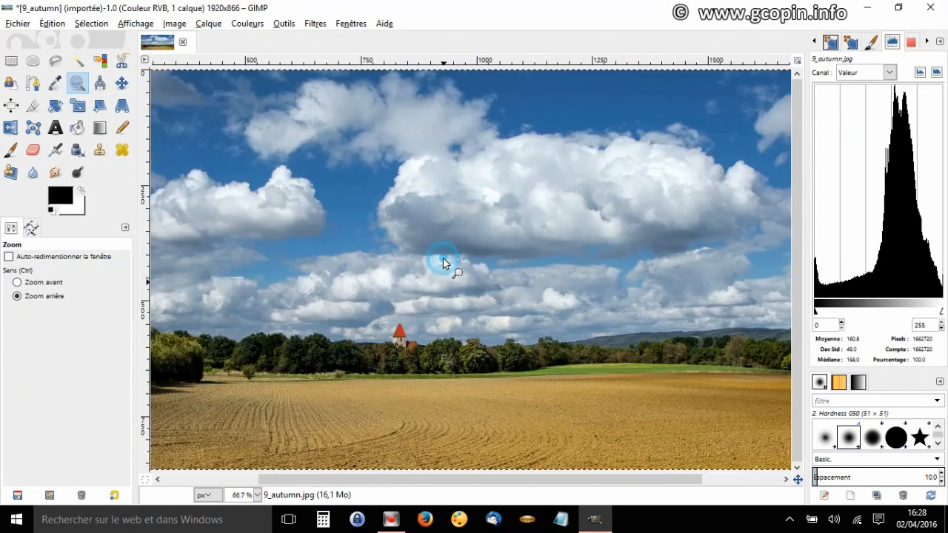
left_click(443, 261)
key("ctrl")
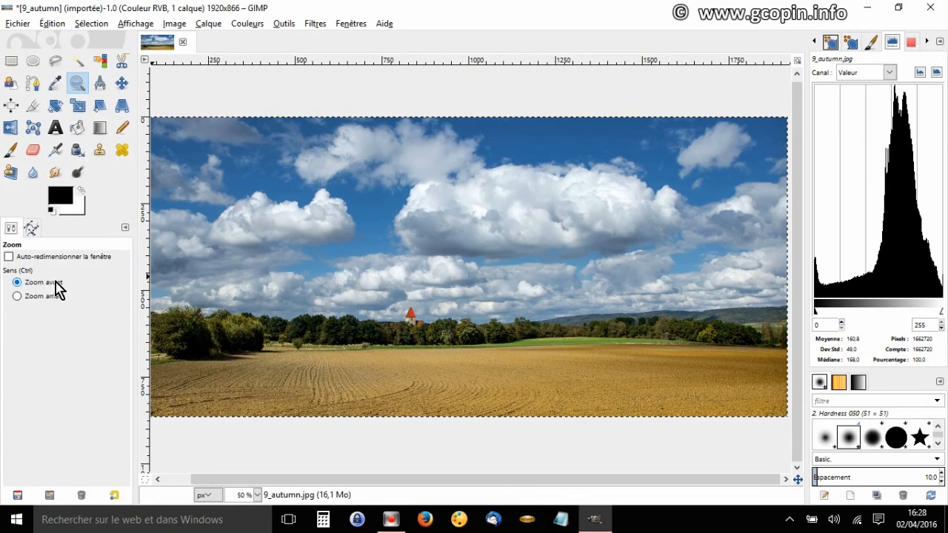
left_click(16, 298)
Open the image 12_histo.jpg from the Vidéo folder
left_click(18, 25)
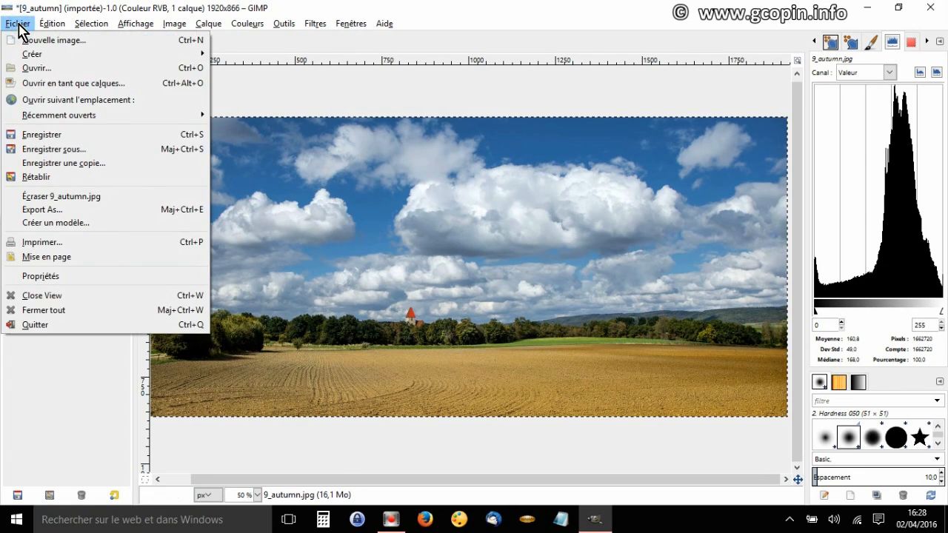
left_click(37, 68)
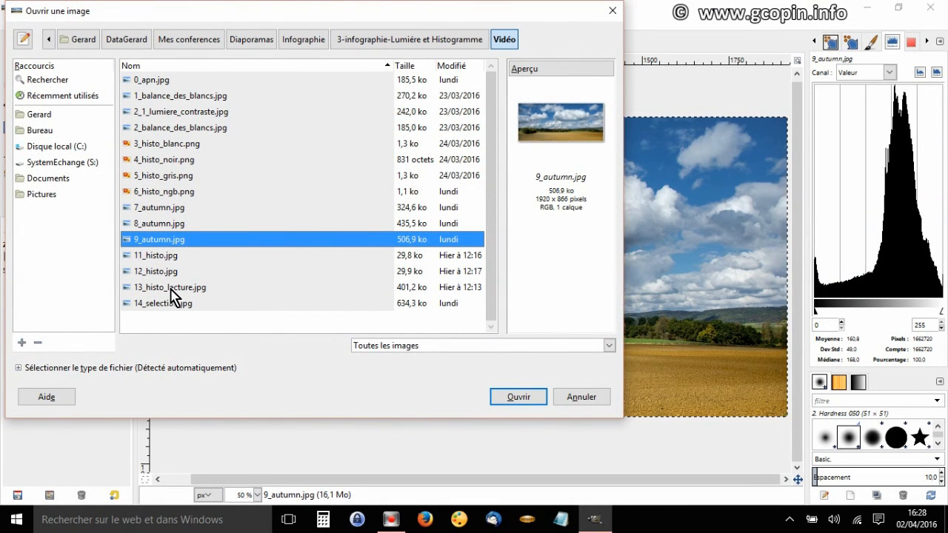
left_click(157, 257)
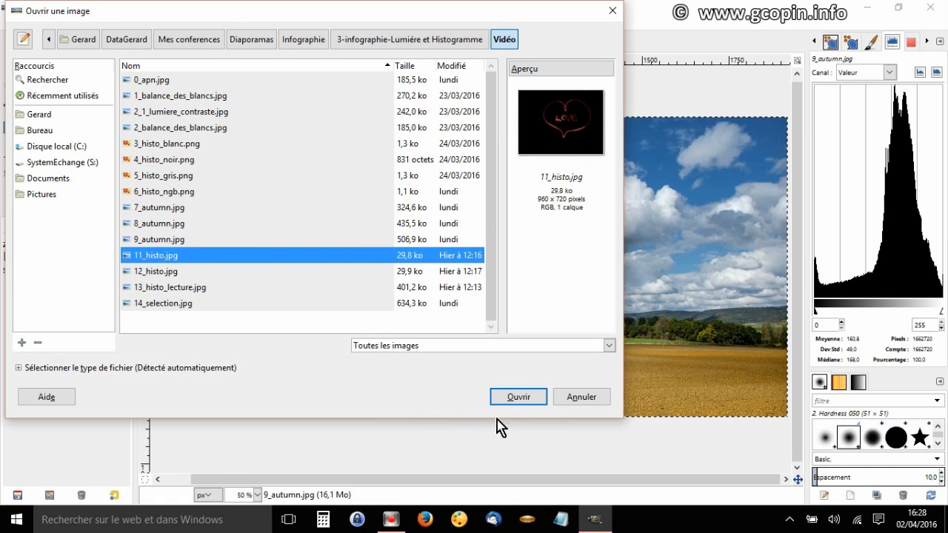
left_click(155, 271)
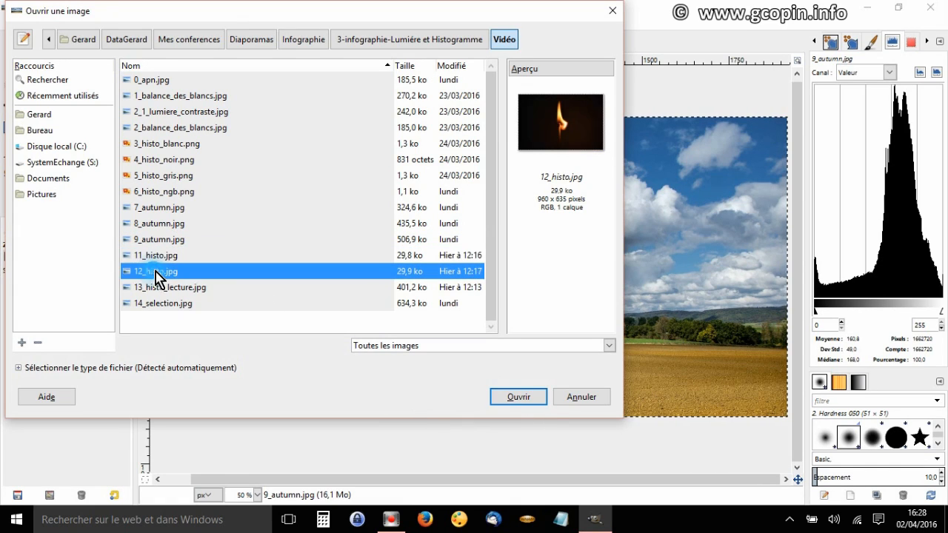
left_click(521, 397)
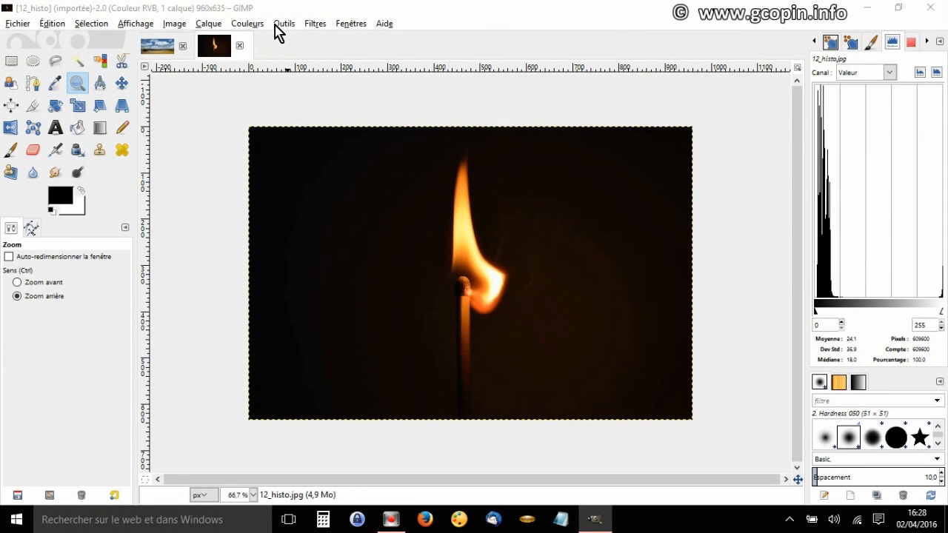
Start Niveaux on the burning match image and examine its Valeur input histogram
left_click(248, 24)
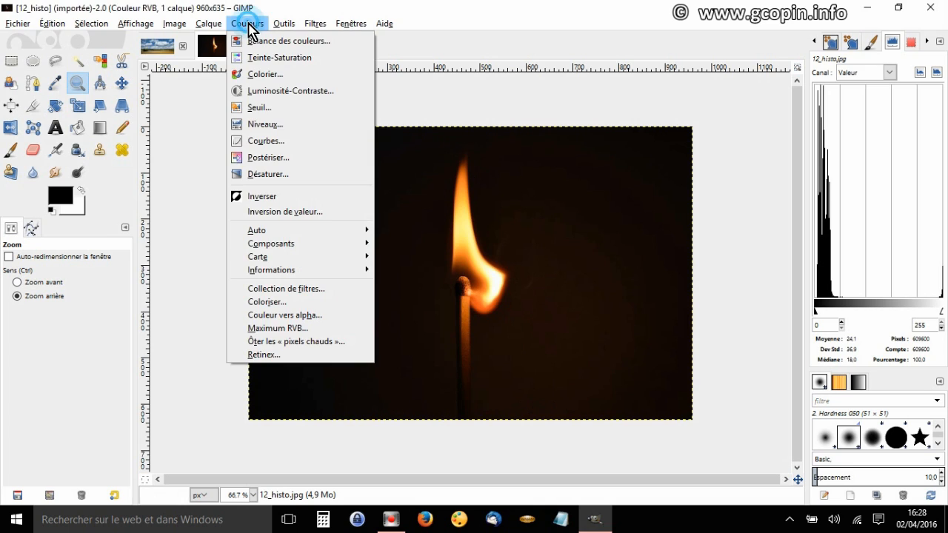
left_click(261, 124)
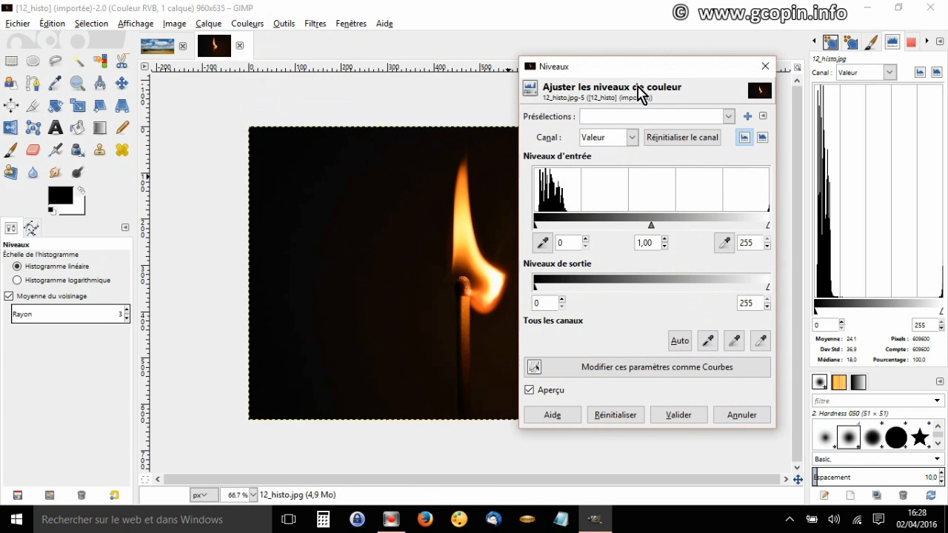
mouse_move(637, 70)
left_mouse_down()
mouse_move(675, 76)
mouse_move(641, 71)
left_mouse_up()
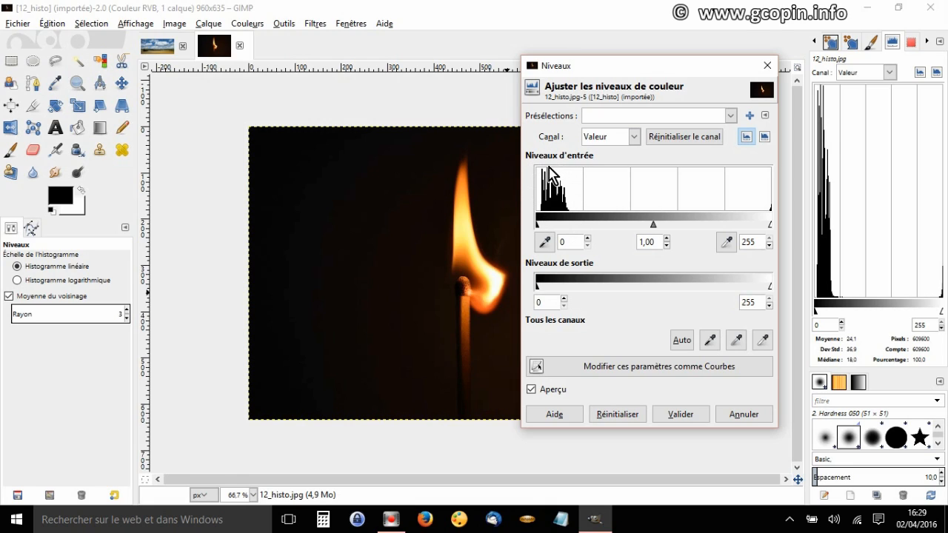
left_click_drag(637, 67, 720, 28)
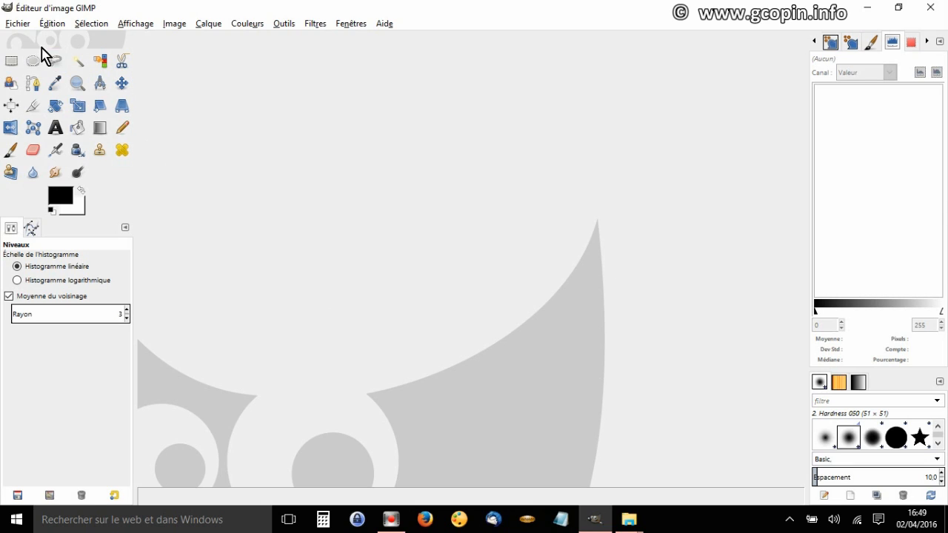
Open the image 14_selection.jpg from the Vidéo folder
left_click(22, 25)
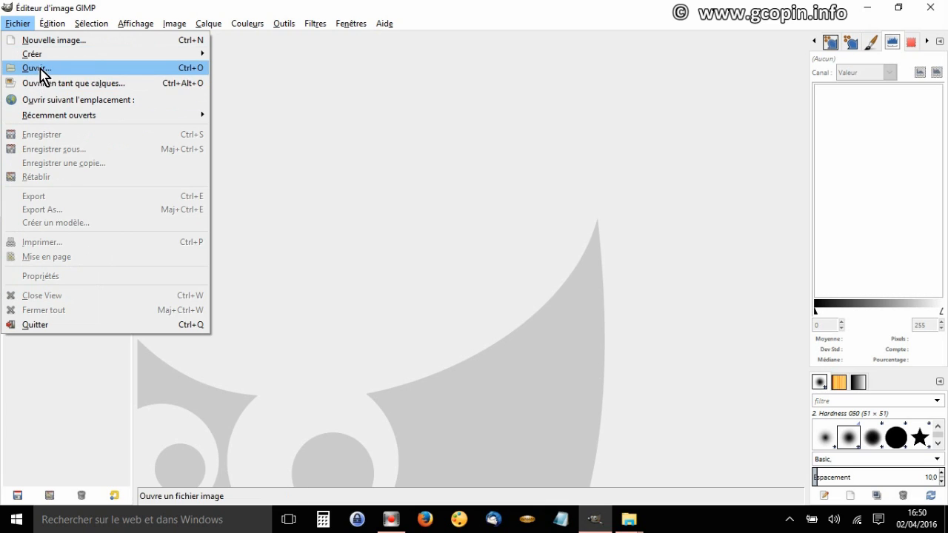
left_click(39, 69)
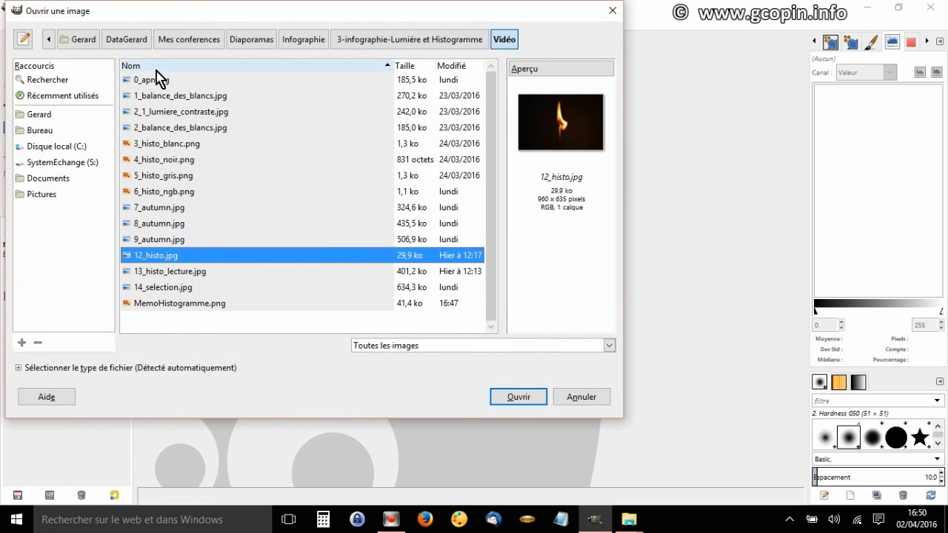
left_click(169, 289)
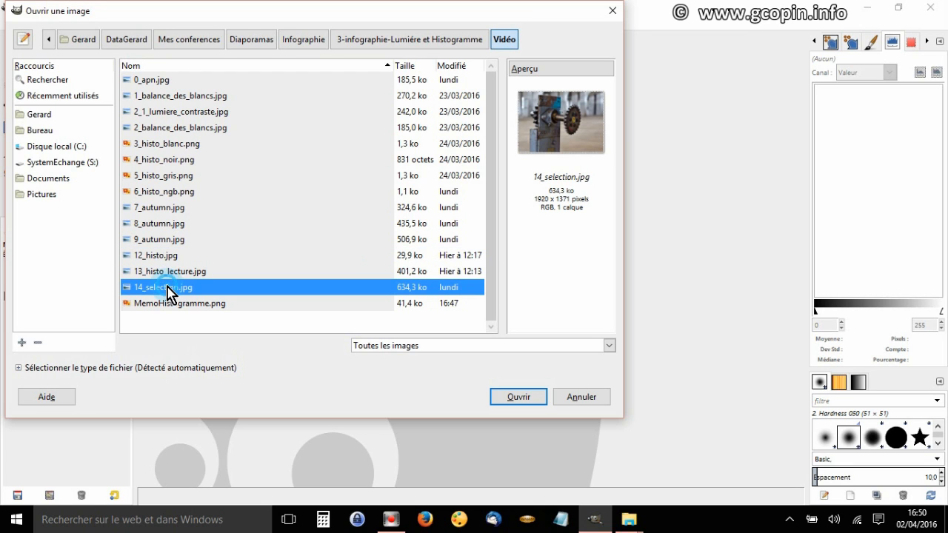
double_click(167, 287)
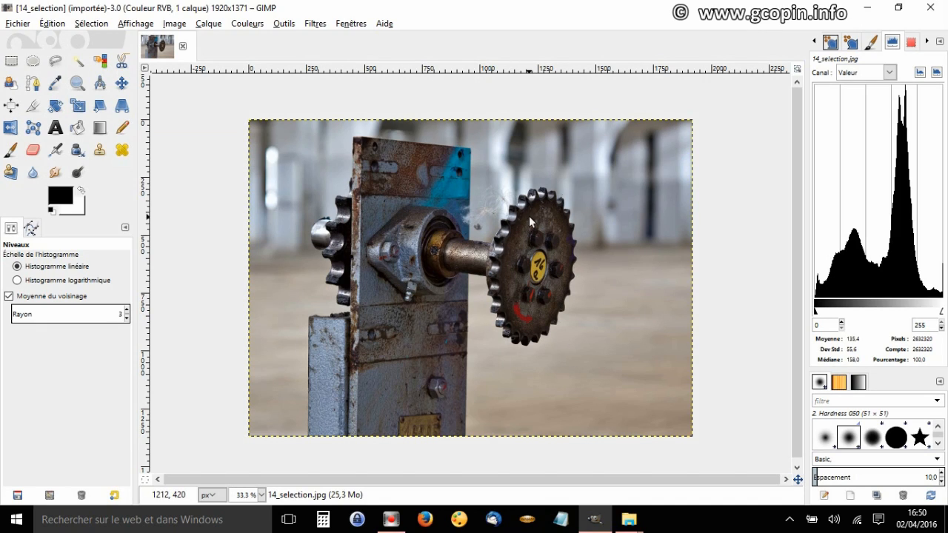
Activate the Éclaircir / Assombrir tool for work on the toothed gear, widen its options area and set the opacity to 96,9
left_click(77, 174)
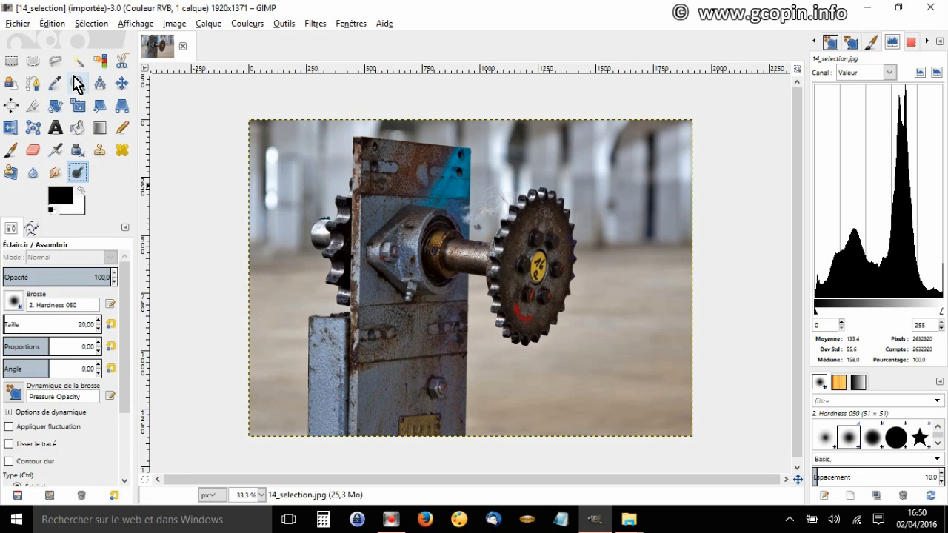
left_click(77, 83)
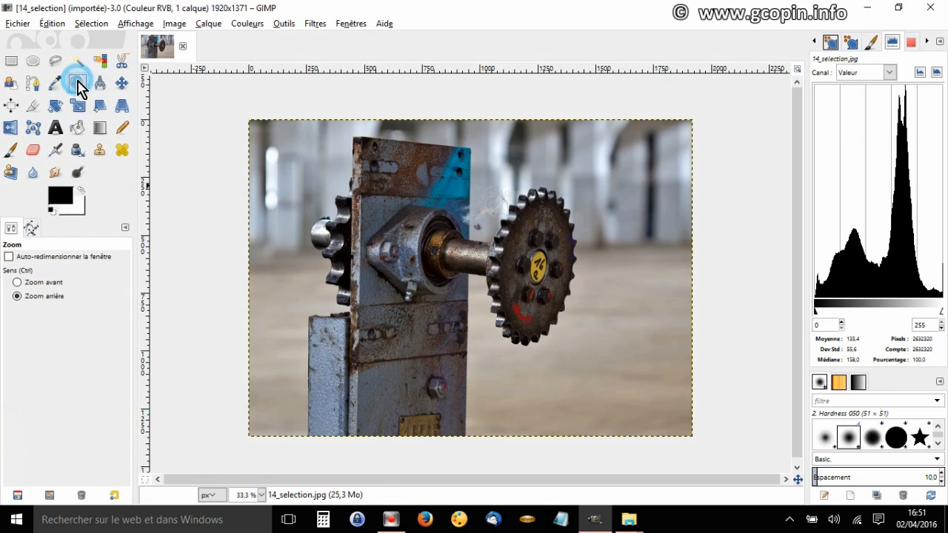
left_click(523, 247)
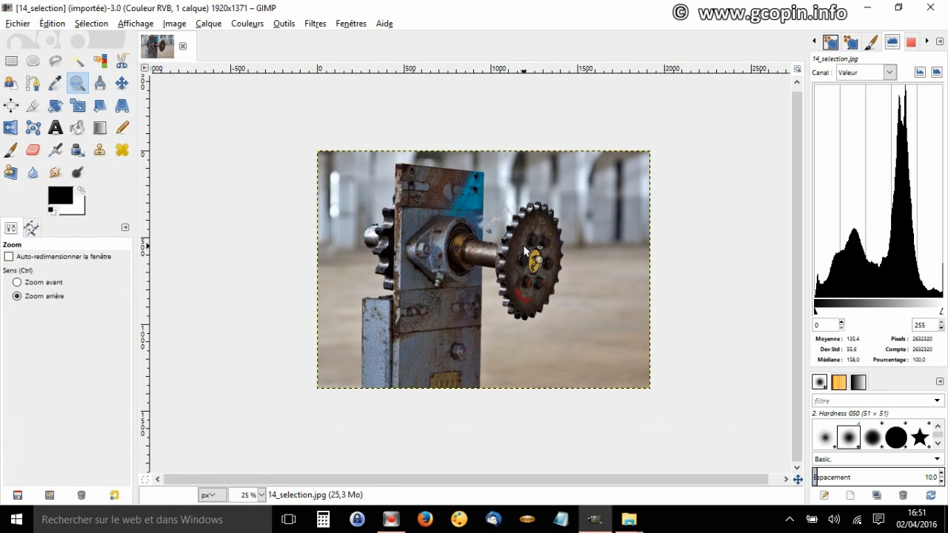
left_click(524, 246, "ctrl")
left_click(524, 247)
left_click(523, 244)
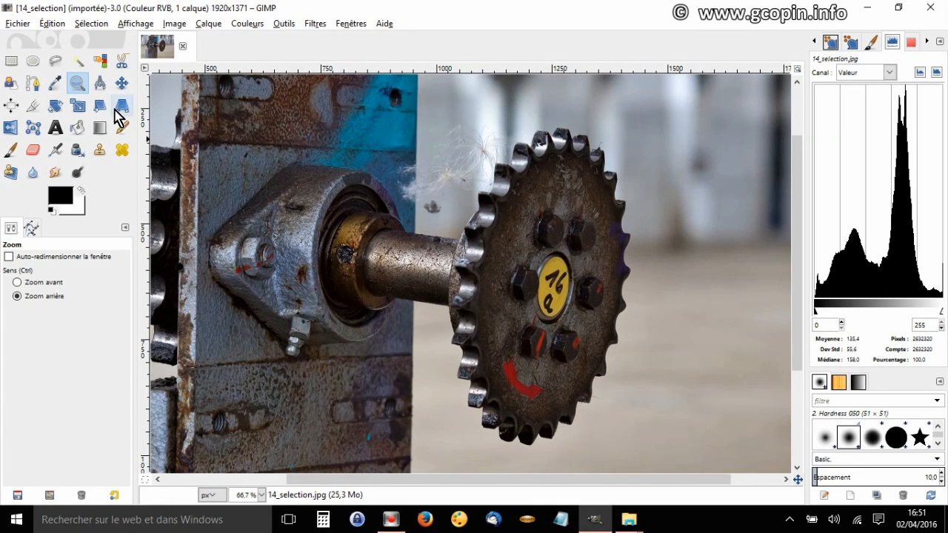
left_click(79, 175)
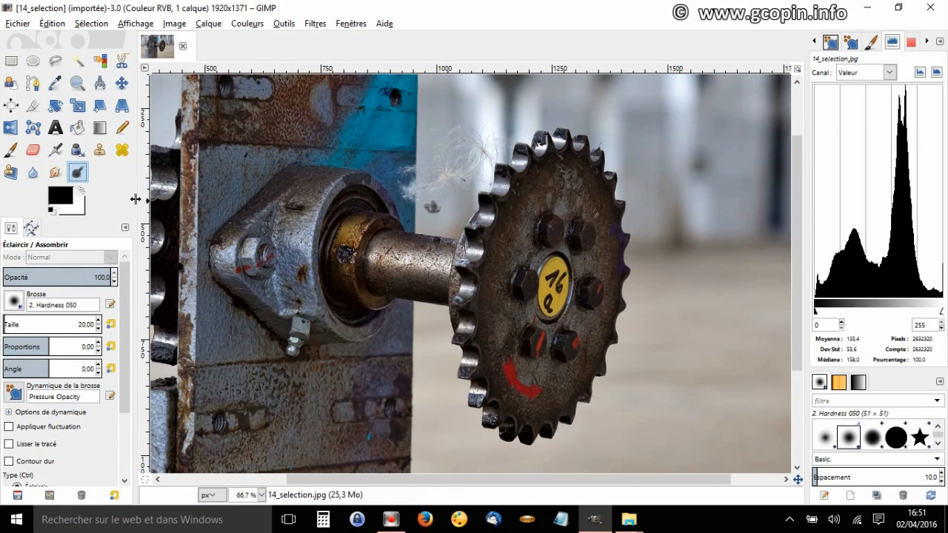
left_click_drag(143, 198, 225, 203)
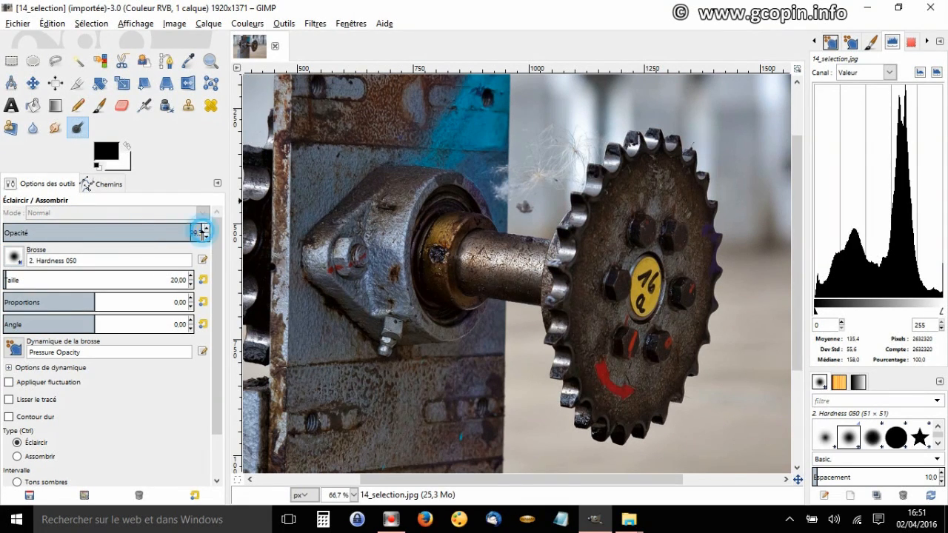
mouse_move(200, 232)
left_mouse_down()
mouse_move(148, 233)
mouse_move(194, 233)
left_mouse_up()
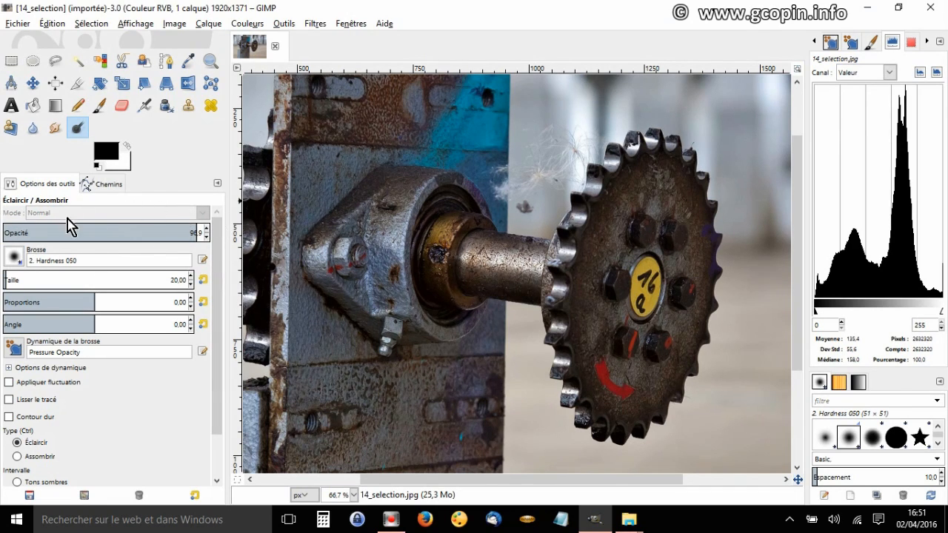
Give the Éclaircir / Assombrir tool the Hardness 025 brush with a size of about 125
left_click(14, 257)
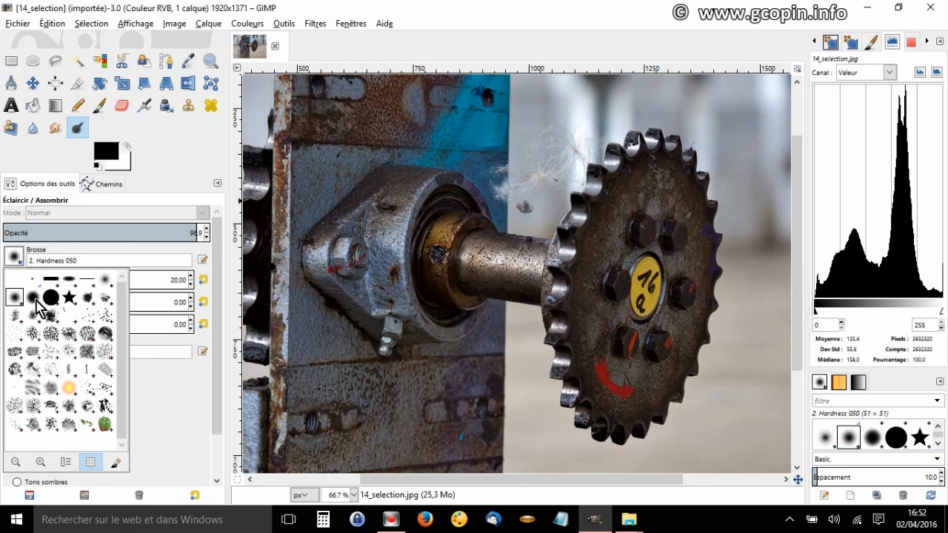
left_click(106, 279)
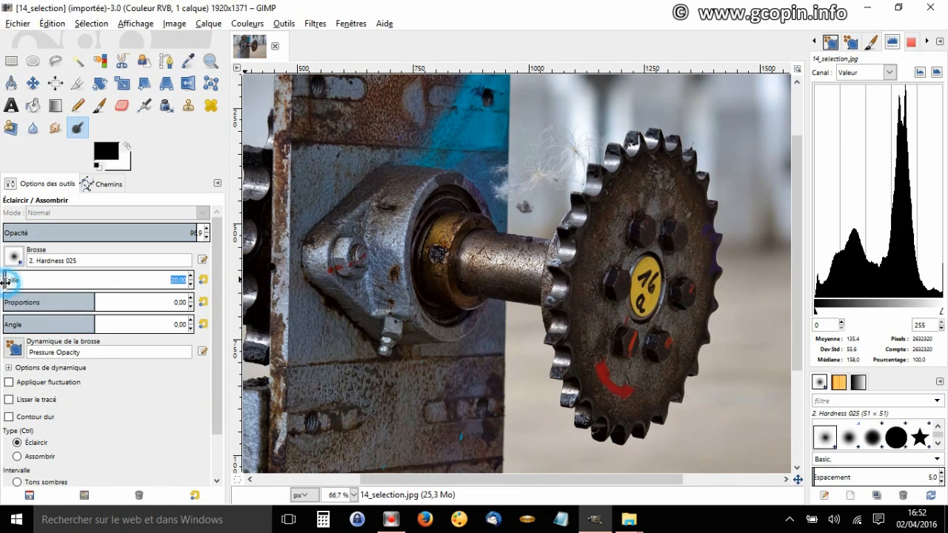
left_click_drag(5, 281, 42, 280)
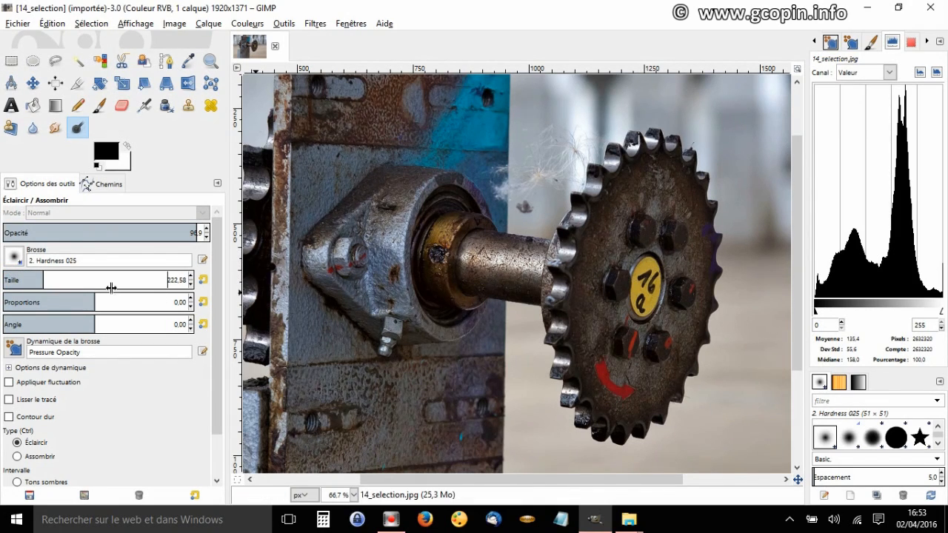
left_click_drag(44, 280, 25, 280)
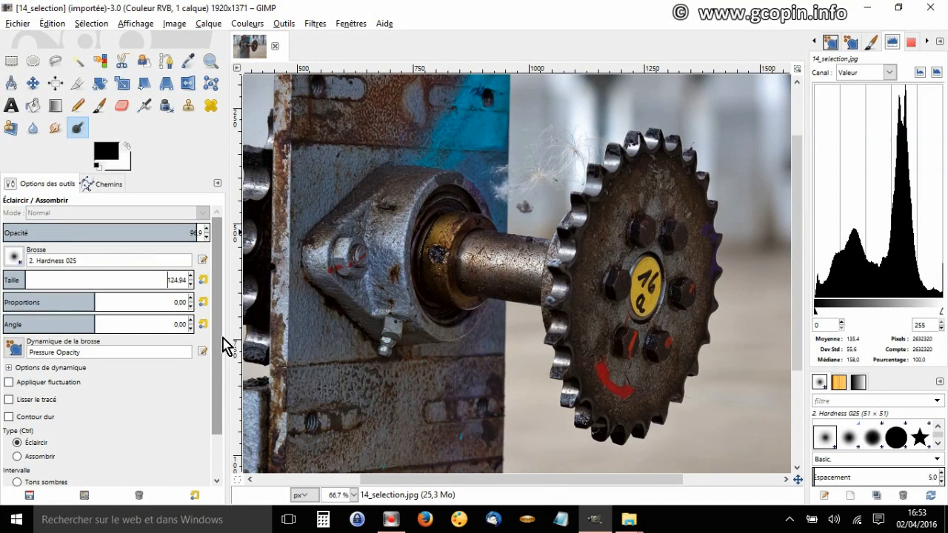
Try lightening the gear's dark metal face with broad Éclaircir strokes around the bolts and along the rim
left_click_drag(218, 333, 220, 381)
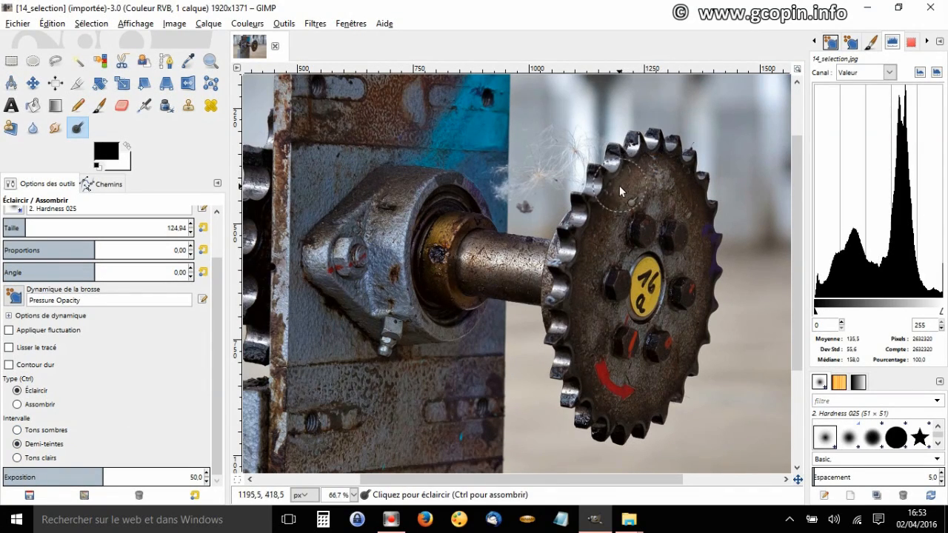
left_click_drag(619, 185, 585, 250)
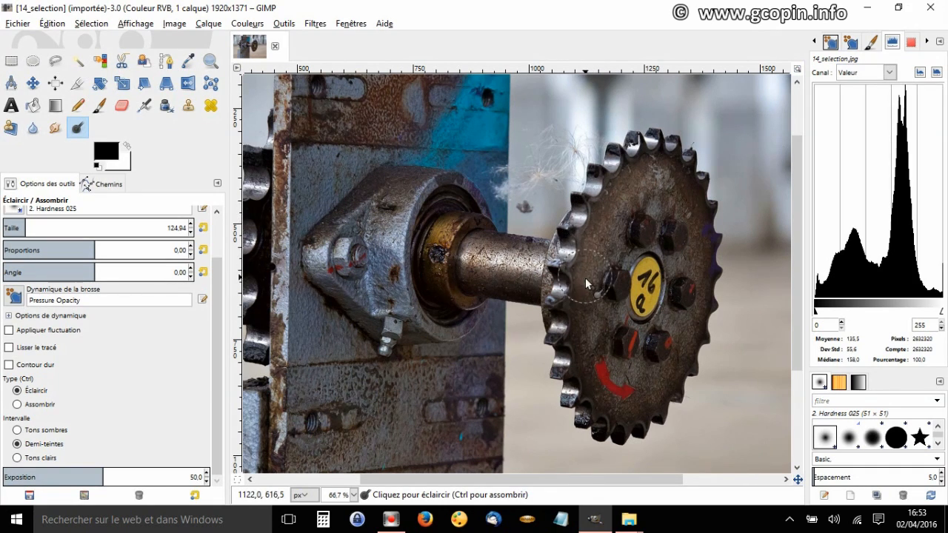
mouse_move(581, 310)
left_mouse_down()
mouse_move(585, 363)
mouse_move(614, 402)
left_mouse_up()
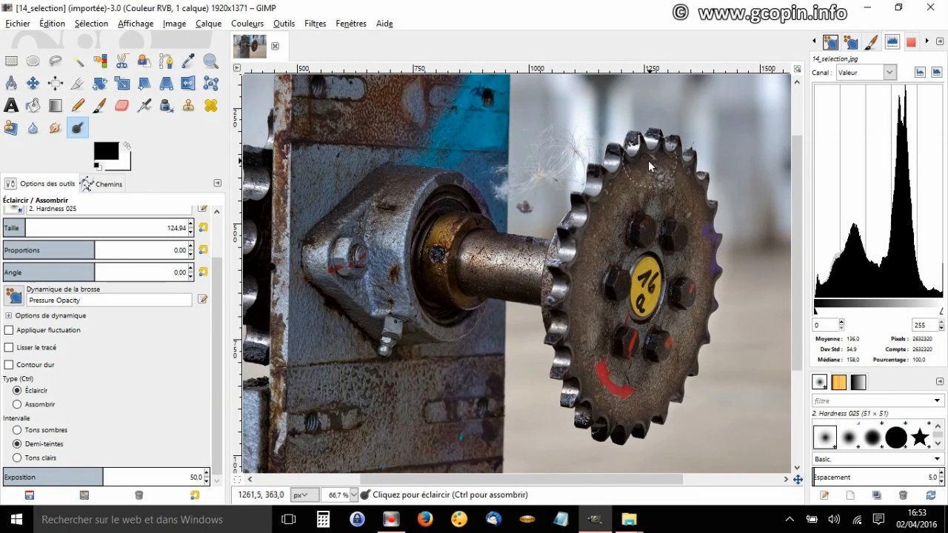
mouse_move(648, 164)
left_mouse_down()
mouse_move(628, 178)
mouse_move(693, 382)
mouse_move(633, 413)
left_mouse_up()
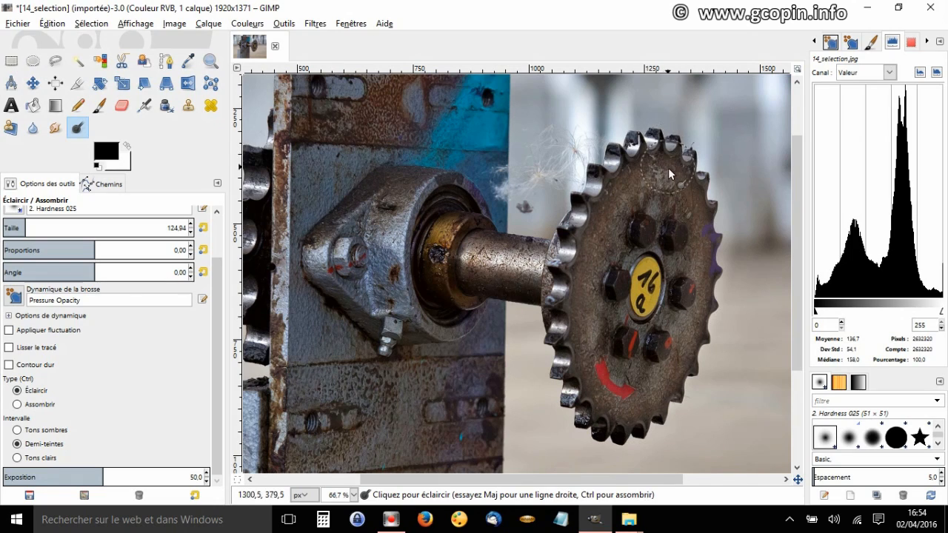
mouse_move(669, 174)
left_mouse_down()
mouse_move(667, 159)
mouse_move(615, 160)
mouse_move(538, 293)
left_mouse_up()
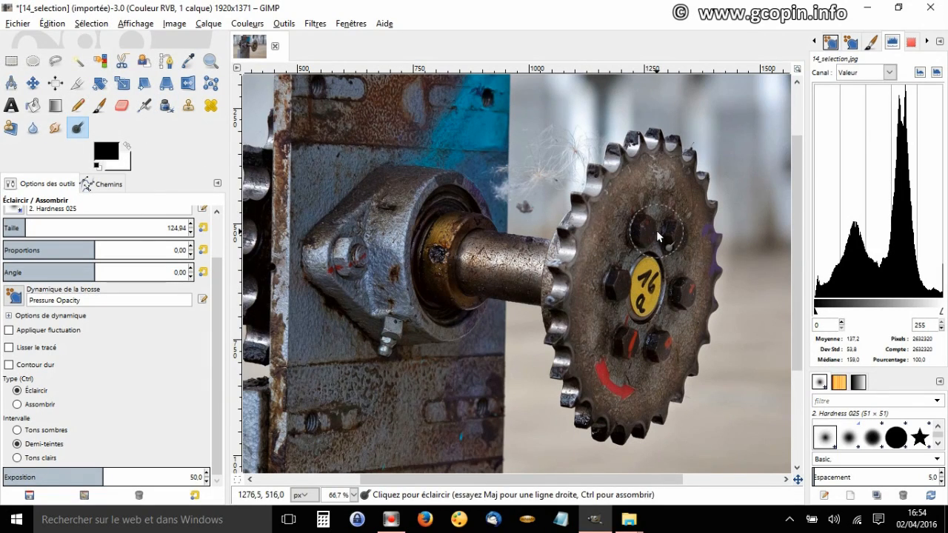
Undo the lightening strokes on the gear
key("ctrl")
left_click(595, 175, "ctrl")
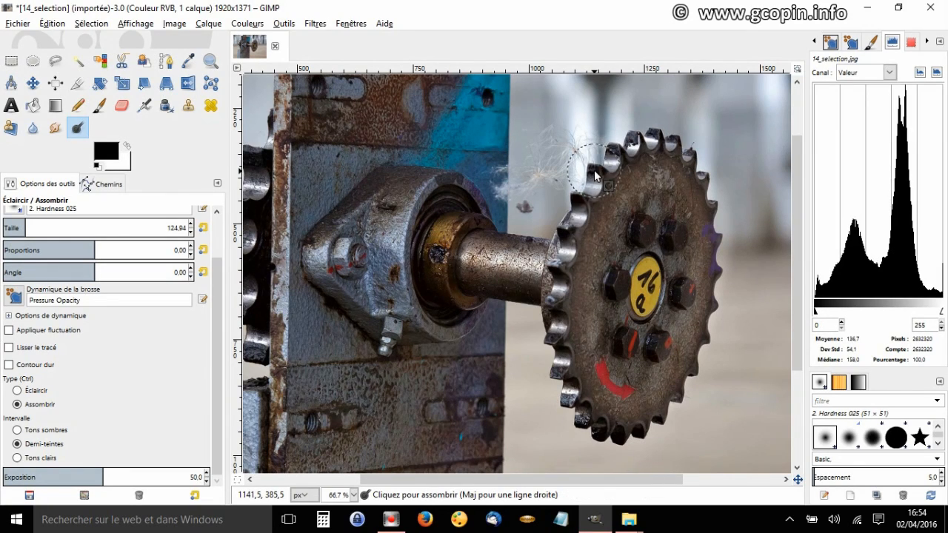
left_click(595, 176, "ctrl")
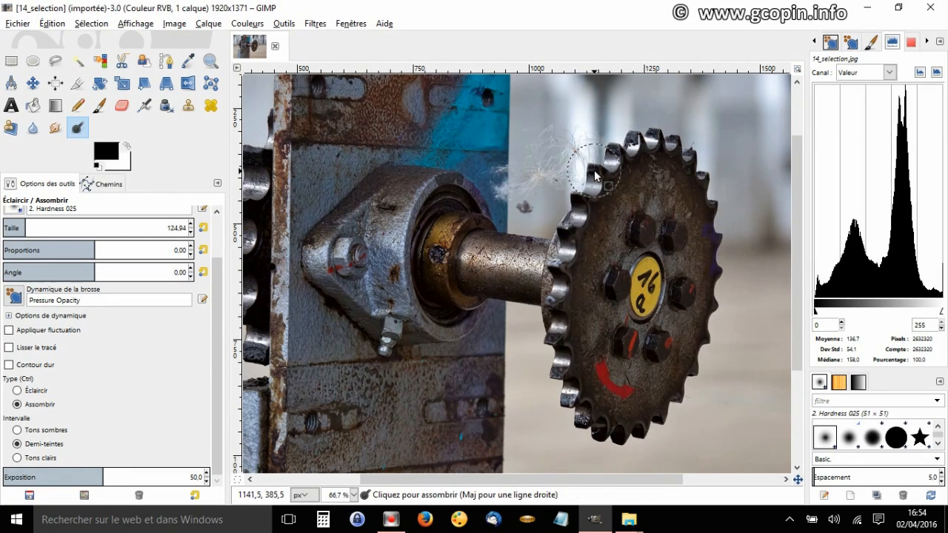
Give the Éclaircir / Assombrir tool the Velocity Tapering brush dynamics
key("ctrl")
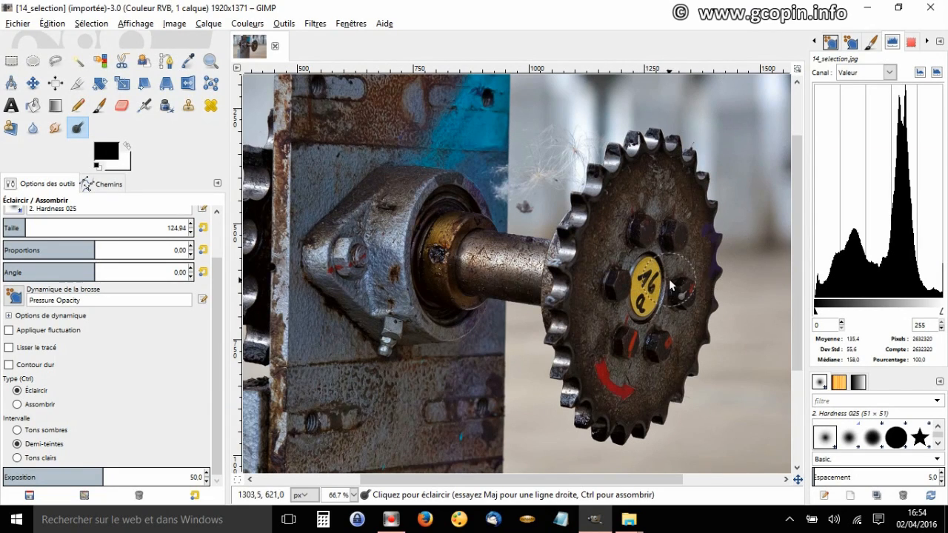
left_click(814, 43)
left_click(814, 43)
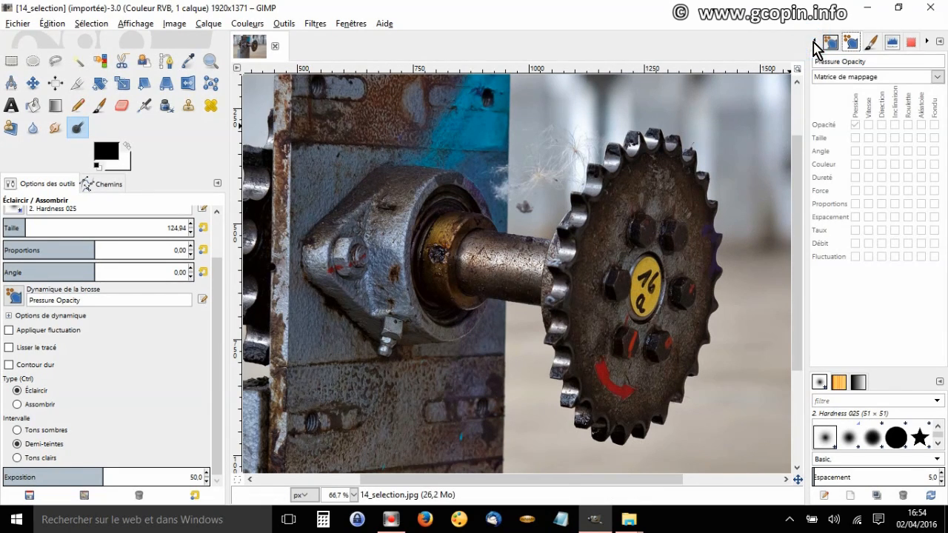
left_click(927, 42)
left_click(926, 42)
left_click(926, 42)
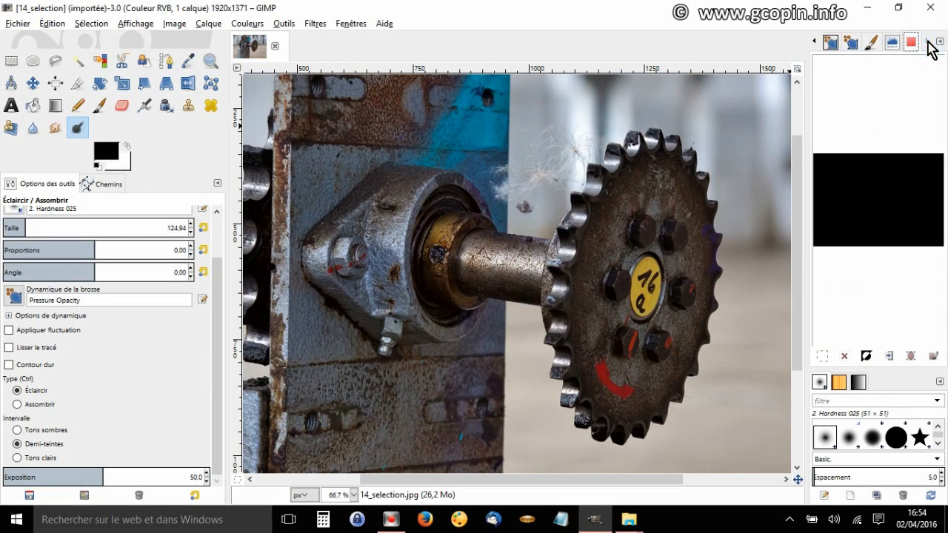
left_click(816, 42)
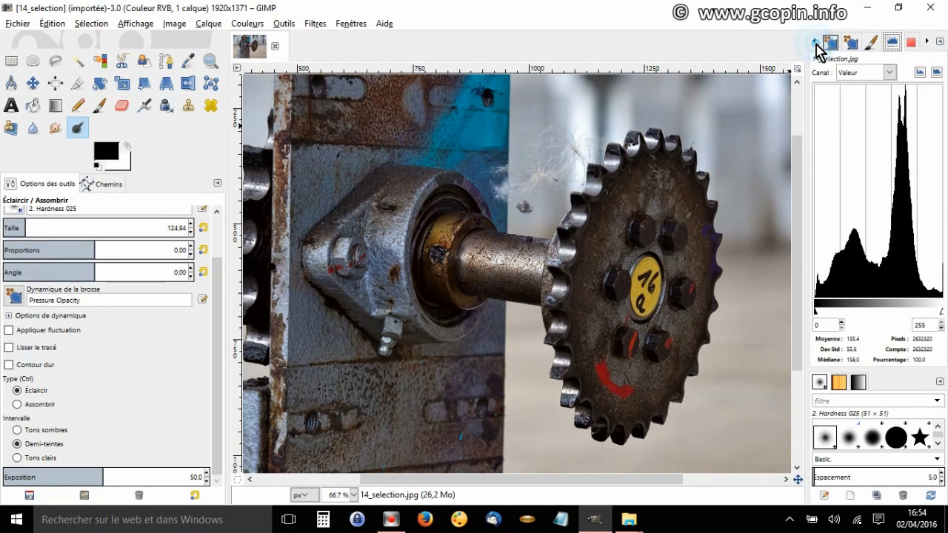
left_click(816, 42)
left_click(815, 42)
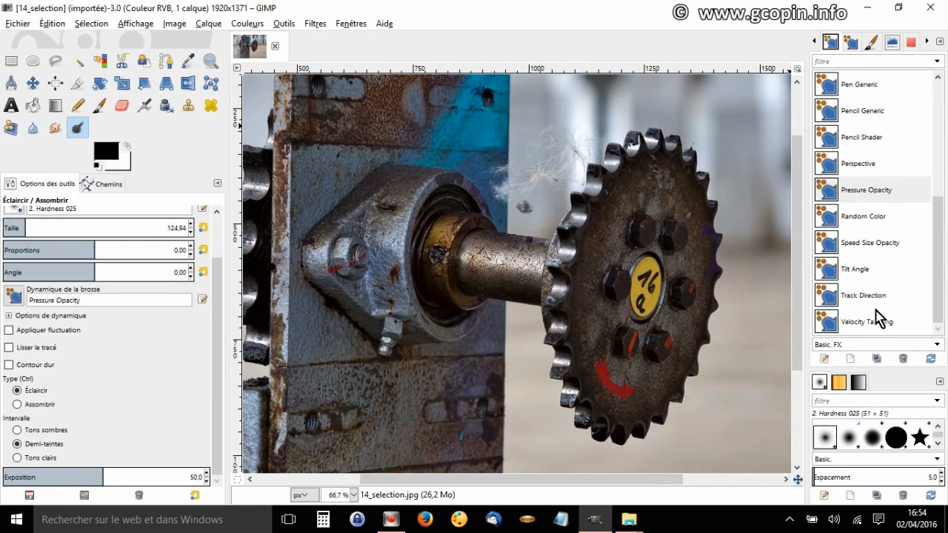
left_click(836, 329)
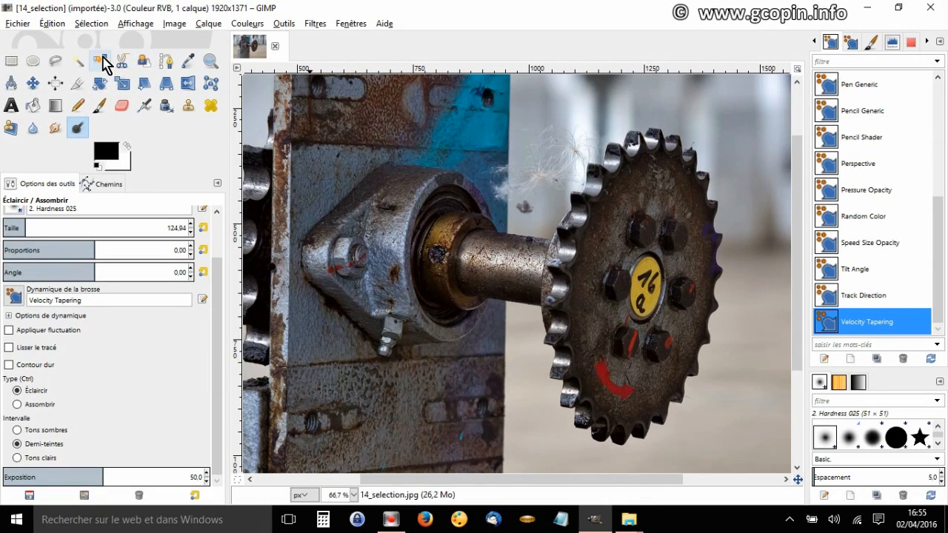
Try fitting an elliptical selection of about 376 × 699 px around the toothed gear, and discard it
left_click(34, 61)
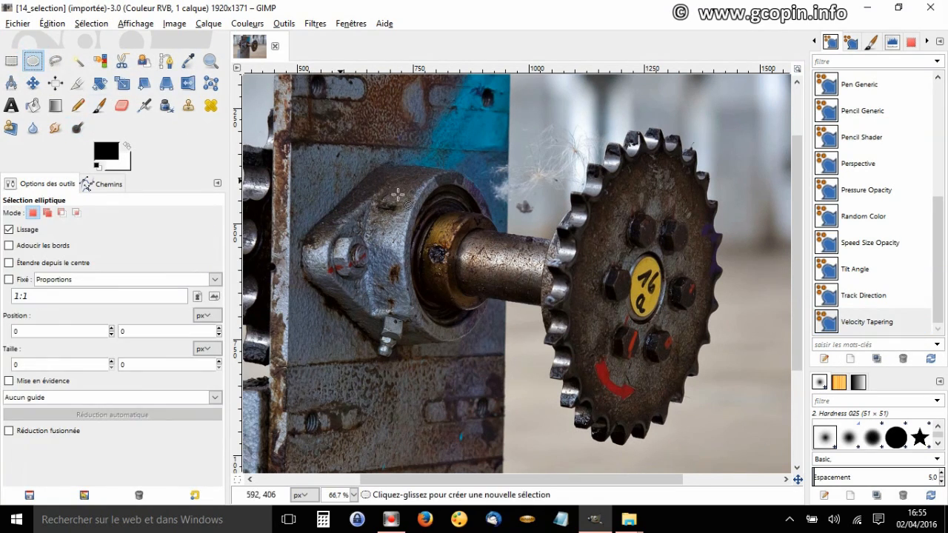
left_click_drag(640, 288, 626, 433)
left_click_drag(634, 335, 553, 335)
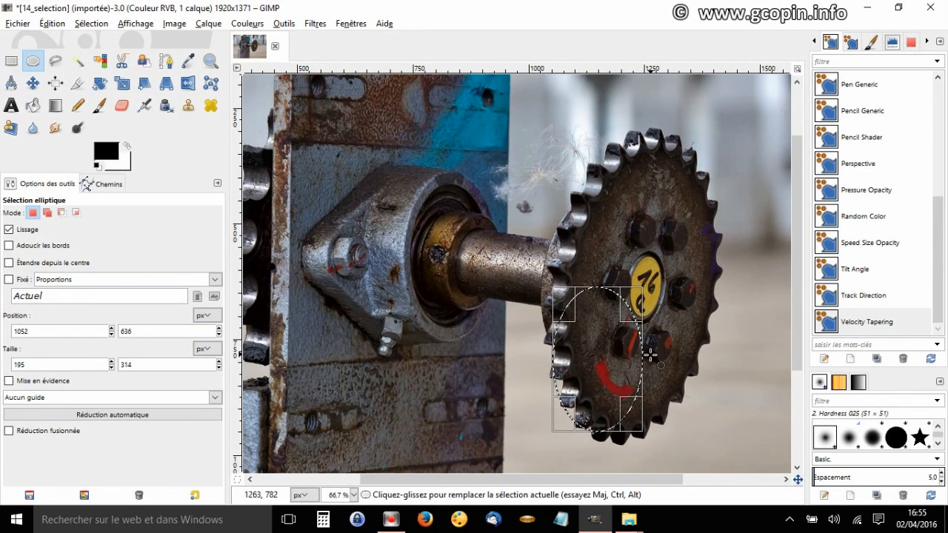
left_click_drag(640, 356, 695, 355)
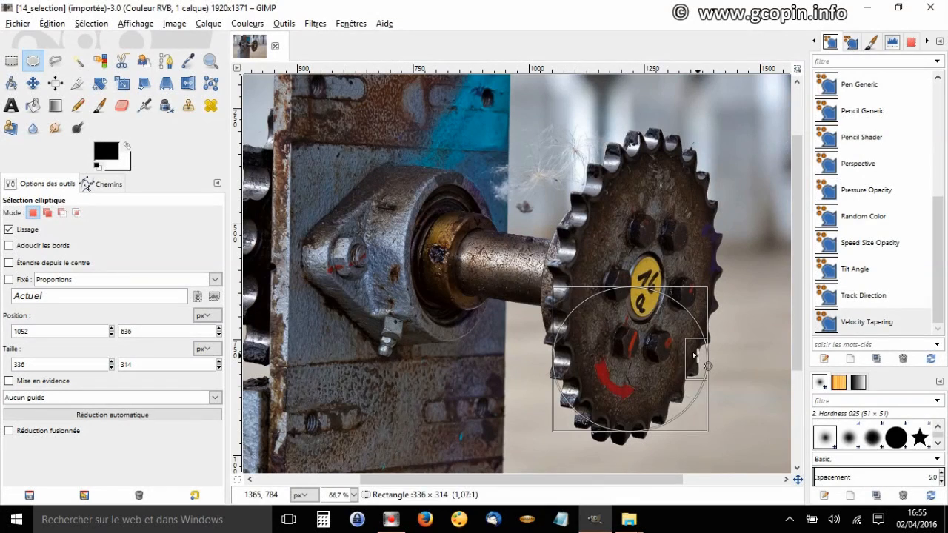
left_click_drag(644, 298, 649, 143)
mouse_move(699, 284)
left_mouse_down()
mouse_move(720, 283)
mouse_move(701, 282)
left_mouse_up()
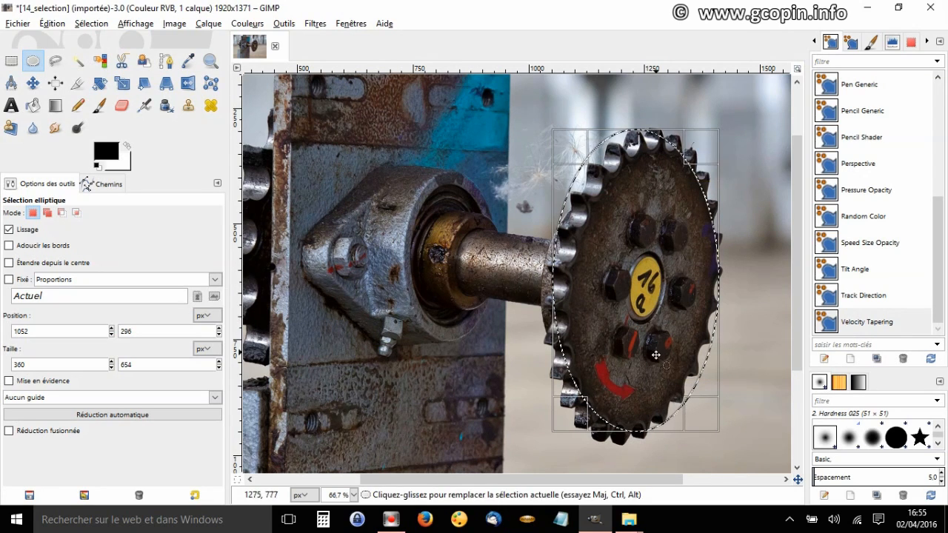
left_click_drag(635, 415, 645, 447)
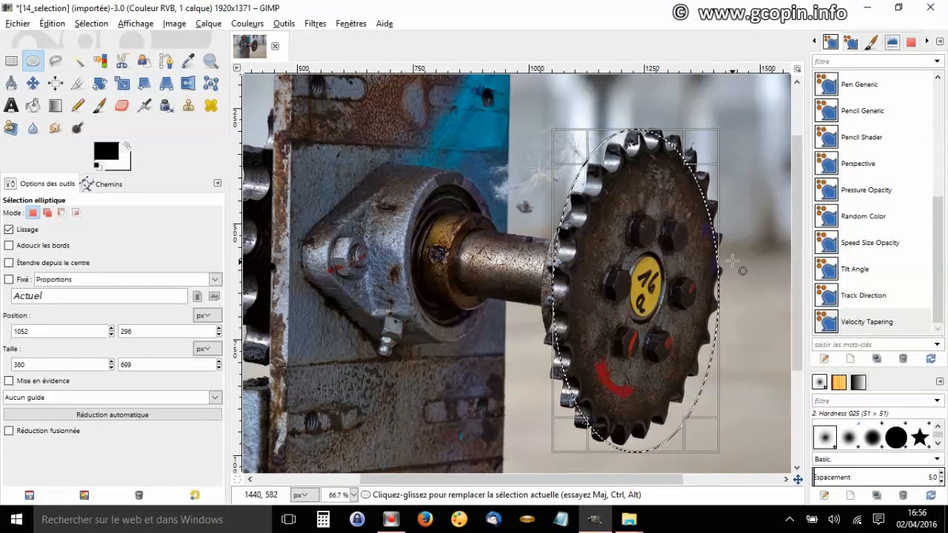
left_click_drag(705, 216, 712, 216)
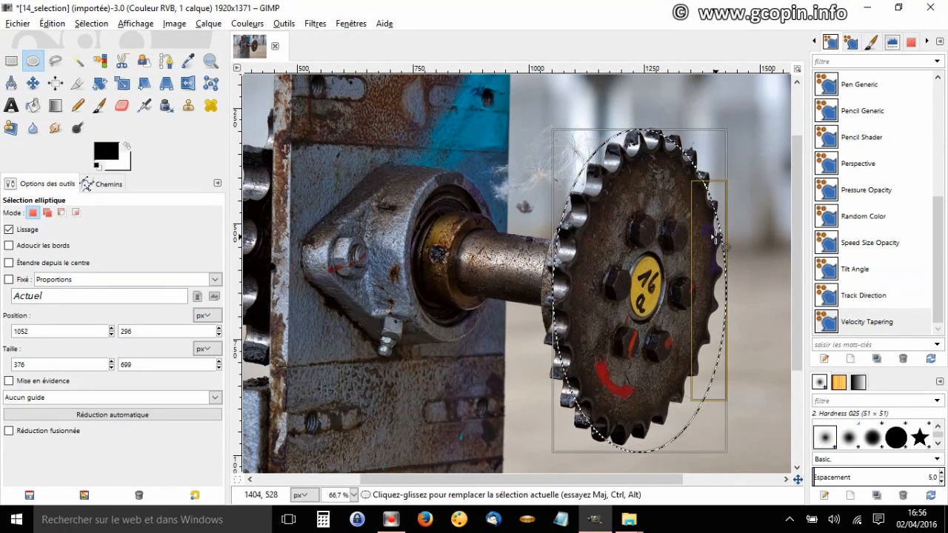
key("ctrl+shift+a")
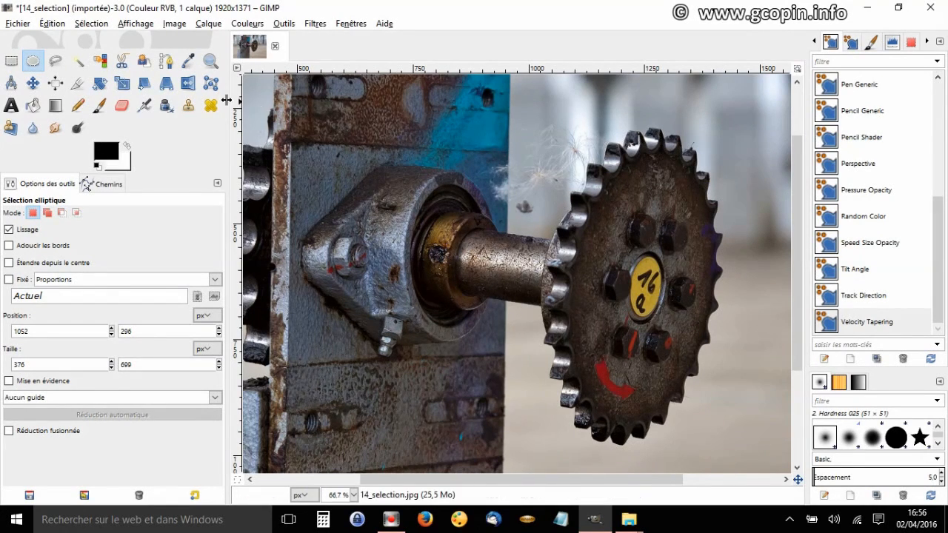
Trace a closed freehand selection around the gear's face, following the outline of its teeth
left_click(57, 64)
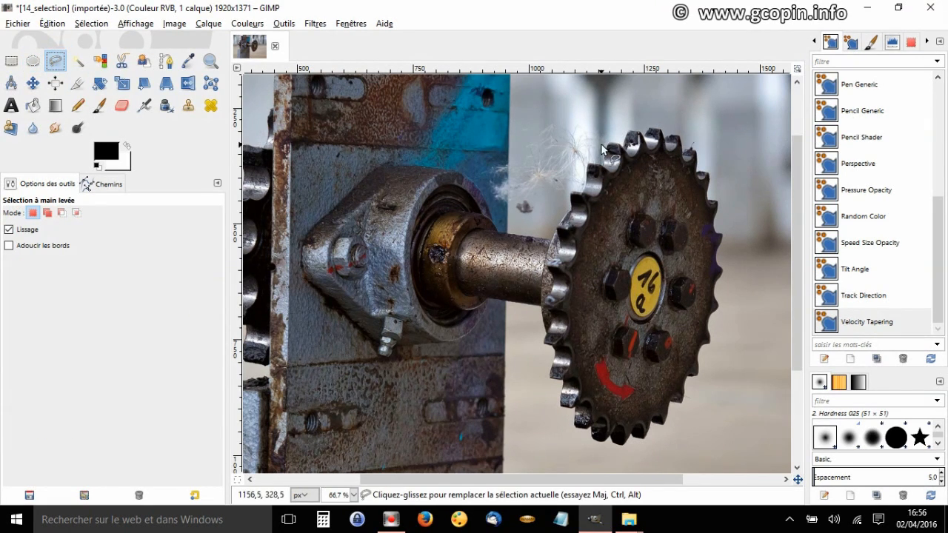
left_click(641, 137)
mouse_move(621, 151)
left_mouse_down()
mouse_move(601, 169)
mouse_move(599, 190)
mouse_move(581, 194)
mouse_move(581, 218)
mouse_move(568, 227)
mouse_move(575, 254)
mouse_move(558, 265)
mouse_move(570, 287)
mouse_move(550, 306)
mouse_move(570, 329)
mouse_move(555, 343)
mouse_move(571, 357)
mouse_move(558, 375)
mouse_move(582, 382)
mouse_move(573, 405)
mouse_move(591, 404)
mouse_move(594, 422)
mouse_move(609, 431)
mouse_move(664, 424)
mouse_move(680, 404)
left_mouse_up()
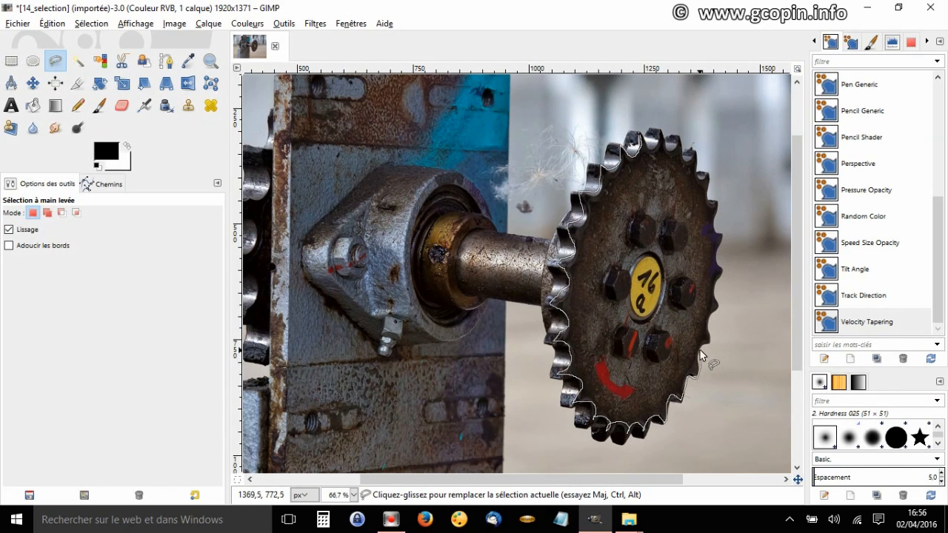
left_click_drag(710, 332, 715, 296)
mouse_move(717, 210)
left_mouse_down()
mouse_move(694, 152)
mouse_move(686, 162)
mouse_move(681, 138)
mouse_move(669, 150)
mouse_move(642, 136)
left_mouse_up()
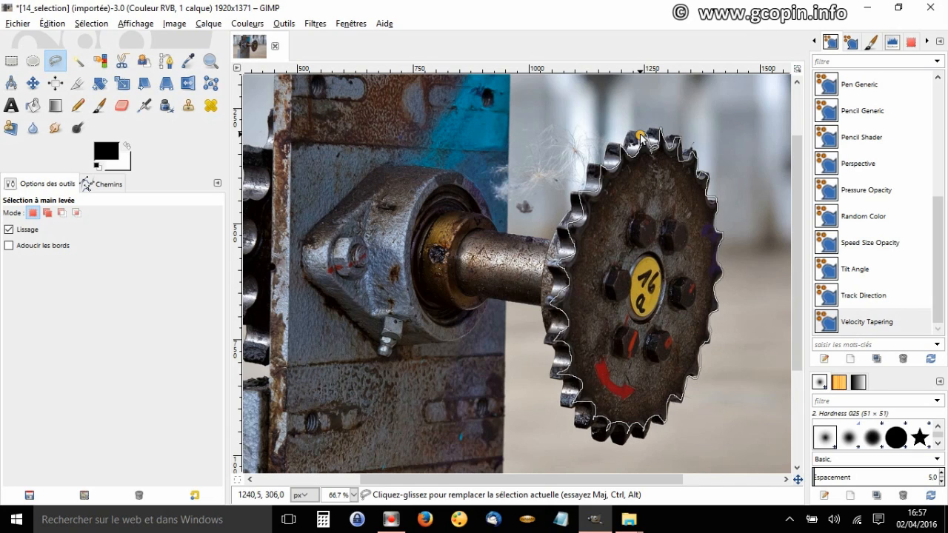
left_click_drag(641, 138, 641, 137)
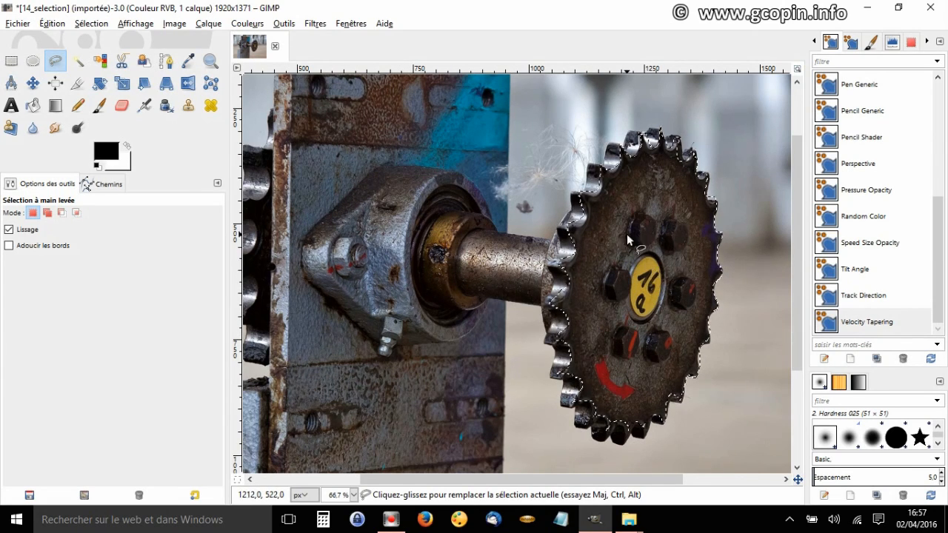
Lighten the gear's face inside the selection with broad Éclaircir strokes around the rim at 73,7 opacity
left_click(79, 129)
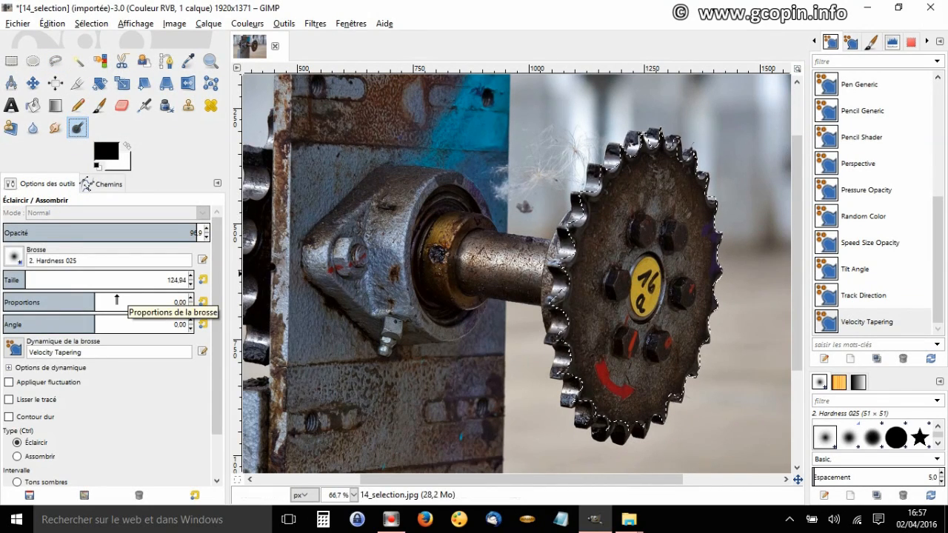
left_click(197, 237)
left_click_drag(198, 239, 149, 233)
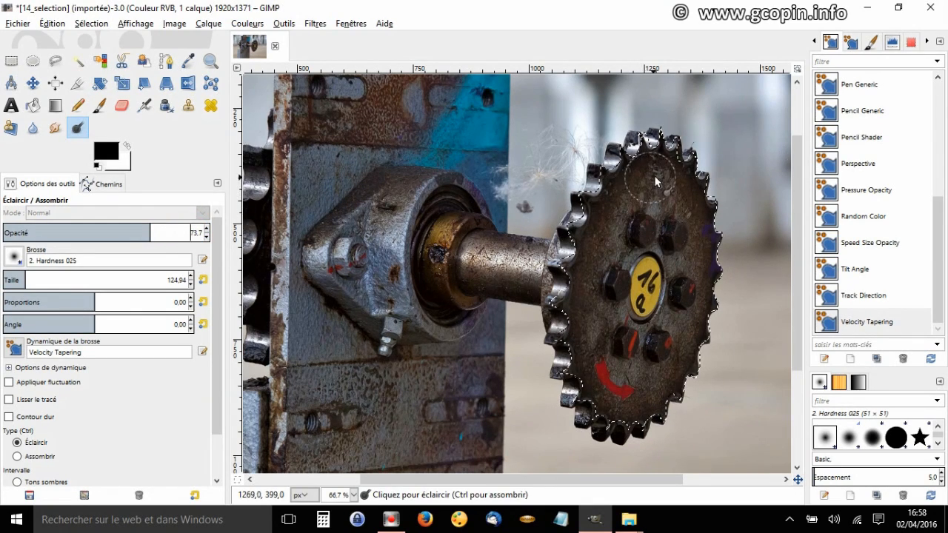
mouse_move(661, 172)
left_mouse_down()
mouse_move(666, 166)
mouse_move(639, 181)
left_mouse_up()
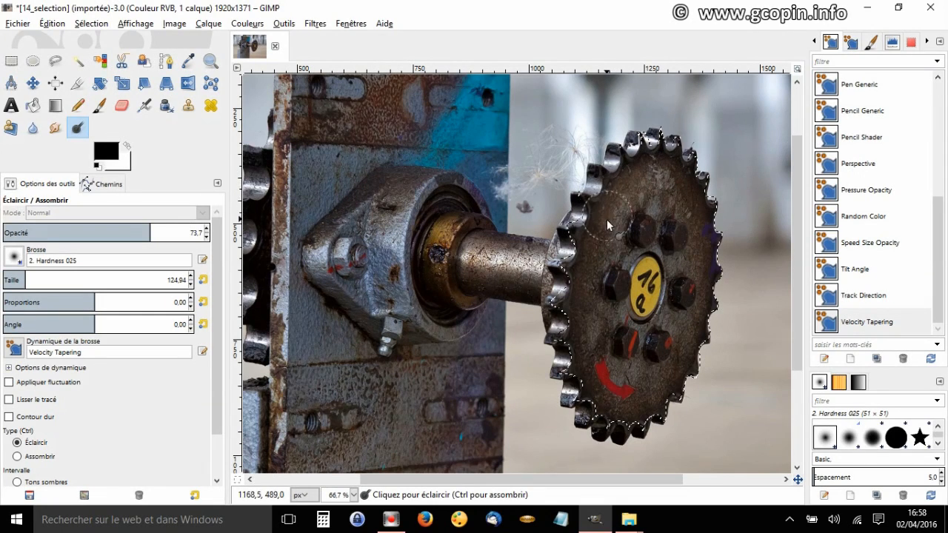
mouse_move(583, 254)
left_mouse_down()
mouse_move(571, 241)
mouse_move(589, 208)
mouse_move(597, 222)
mouse_move(562, 329)
mouse_move(634, 409)
left_mouse_up()
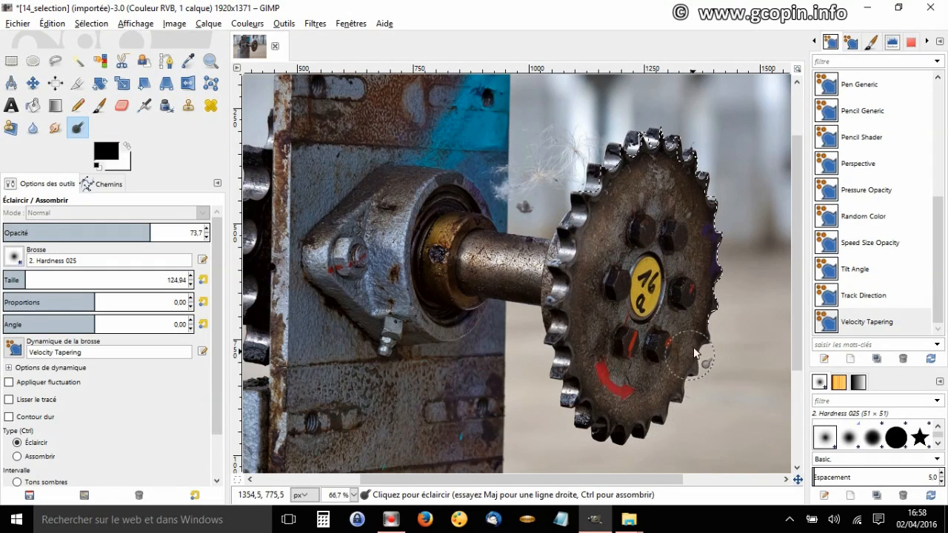
mouse_move(693, 346)
left_mouse_down()
mouse_move(711, 293)
mouse_move(690, 178)
mouse_move(654, 158)
mouse_move(601, 194)
mouse_move(582, 237)
left_mouse_up()
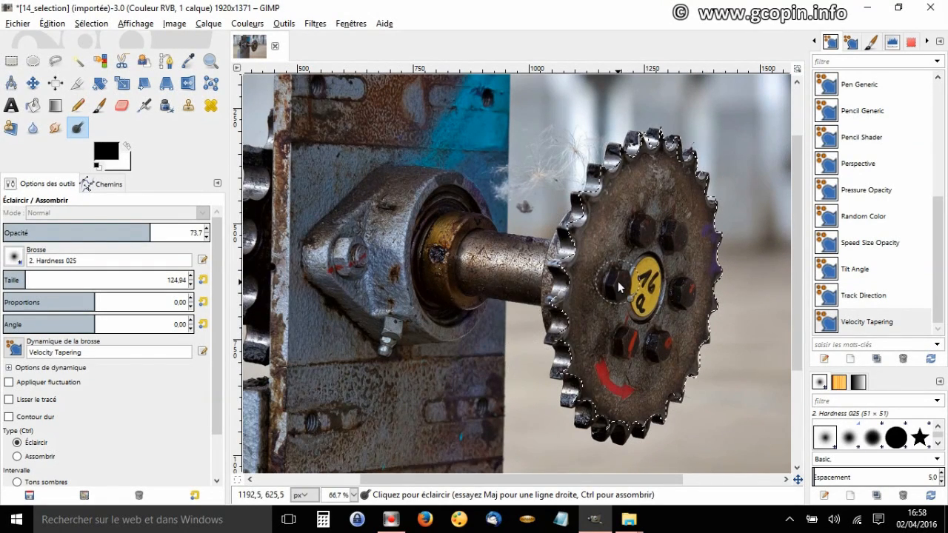
Lighten the dark bolts around the gear's yellow label with single Éclaircir dabs
left_click(639, 228)
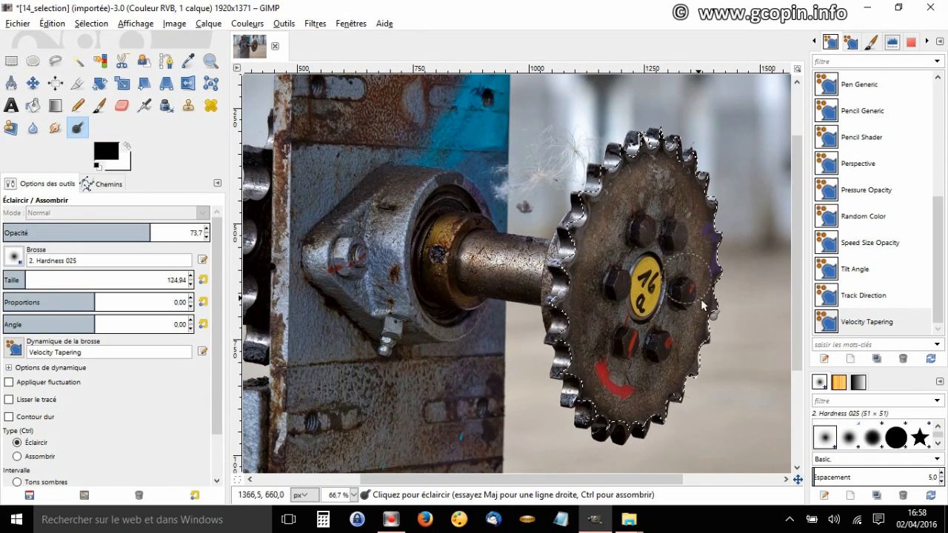
left_click(684, 291)
left_click(660, 349)
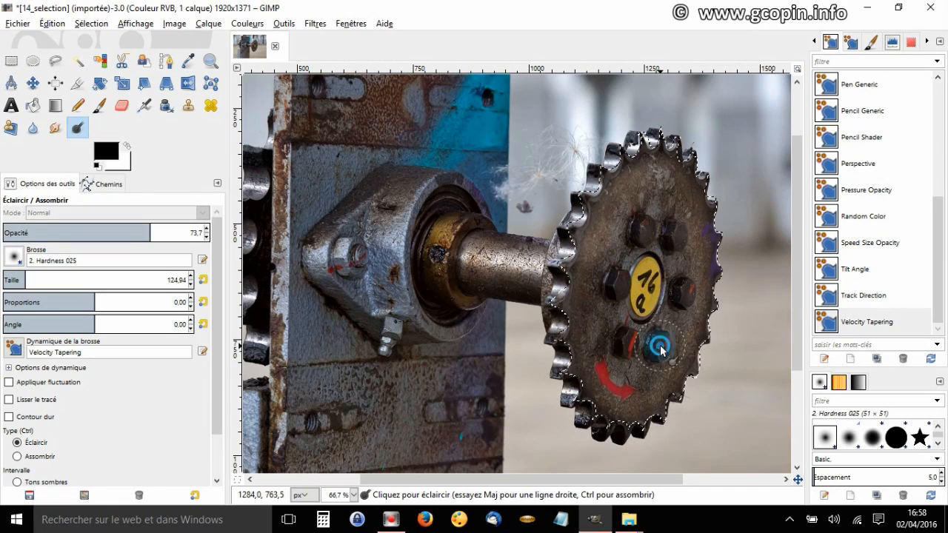
left_click(629, 342)
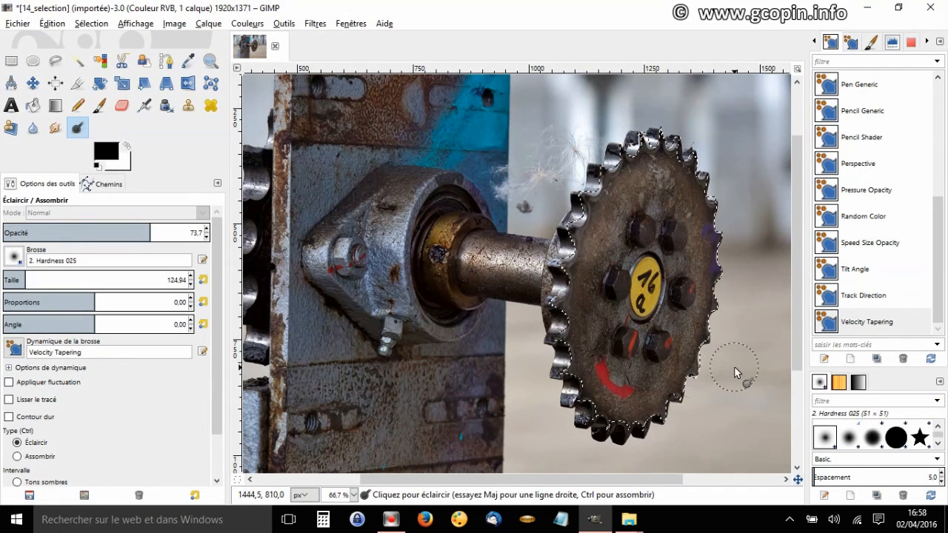
Lighten the metal between the bolts and along the gear's rim with more Éclaircir dabs, and clear the selection
left_click(592, 262)
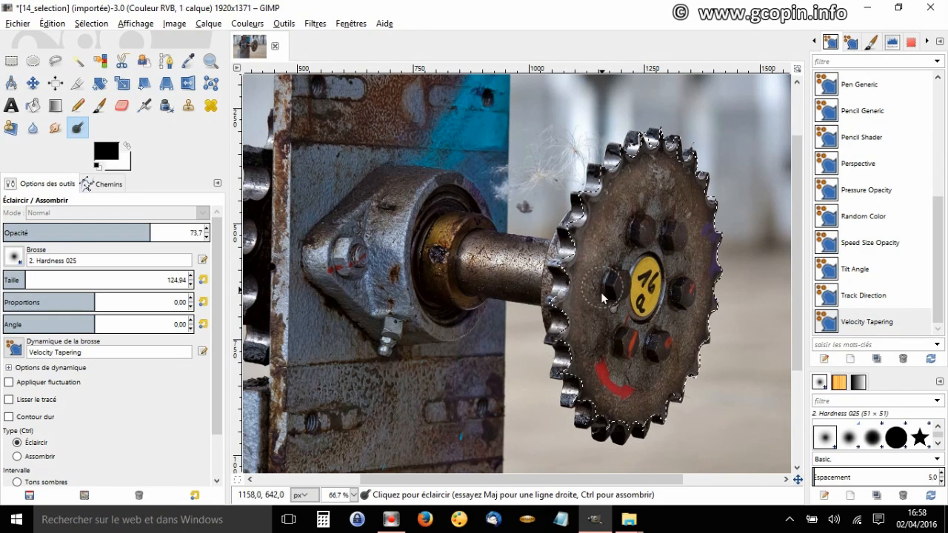
left_click(599, 320)
left_click(606, 358)
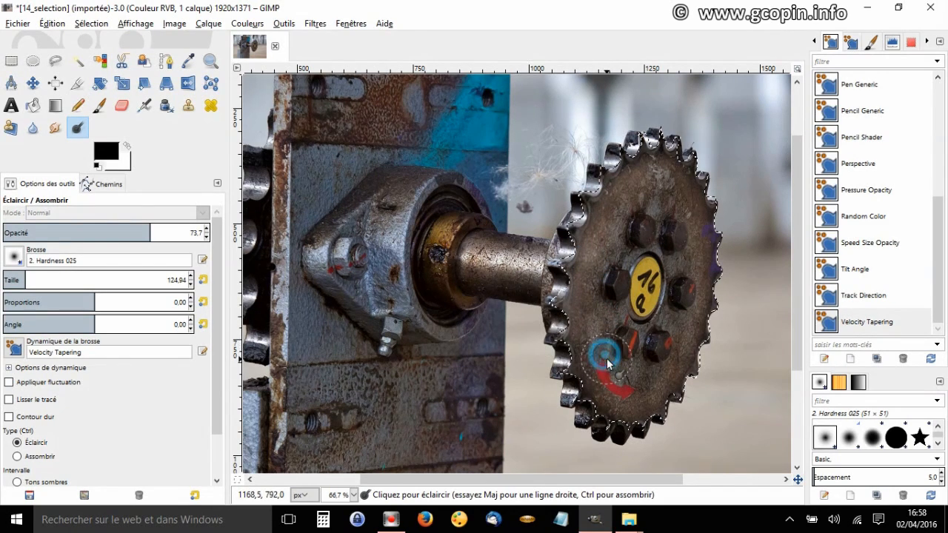
left_click(671, 209)
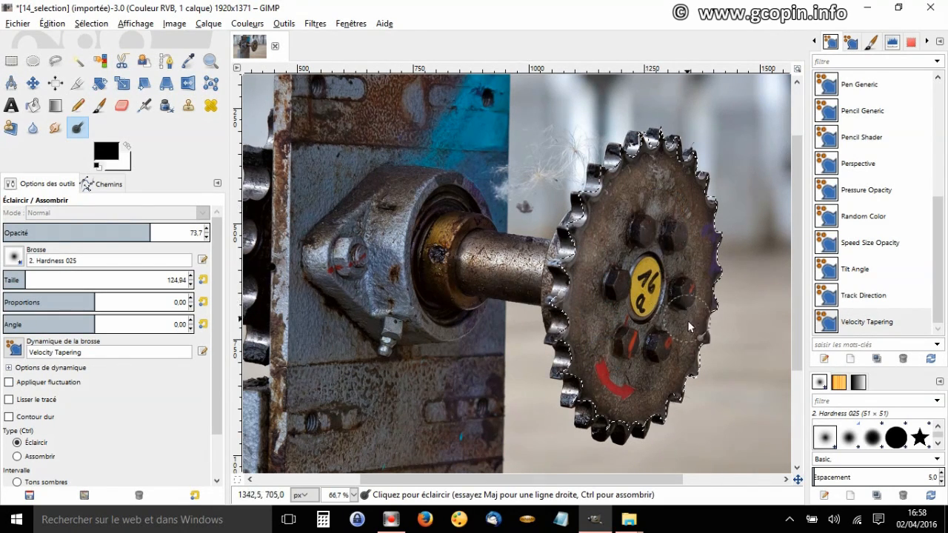
left_click(684, 268)
left_click(650, 384)
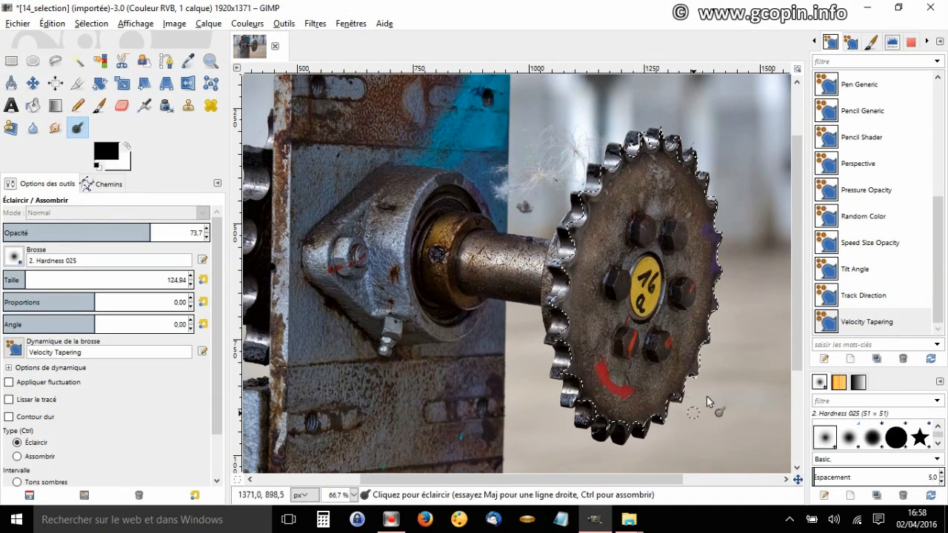
left_click(706, 342)
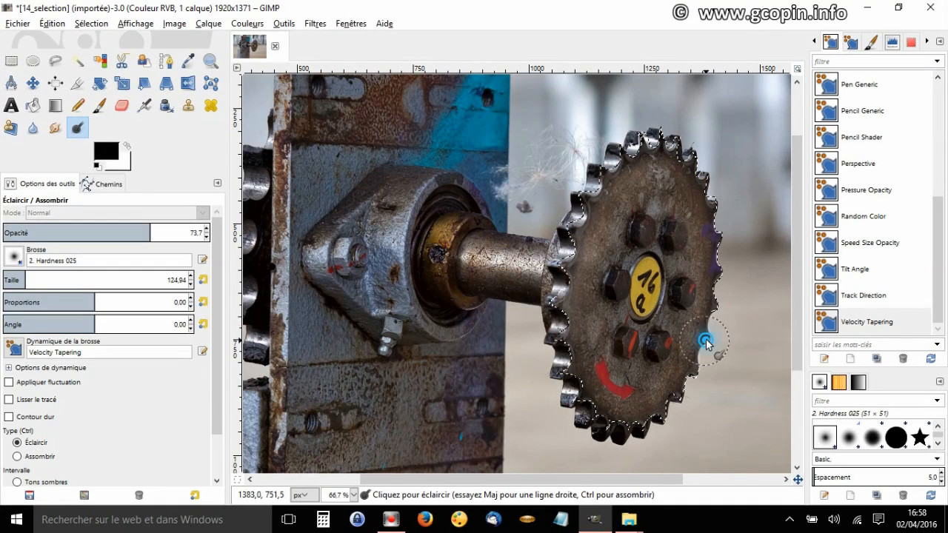
left_click(711, 268)
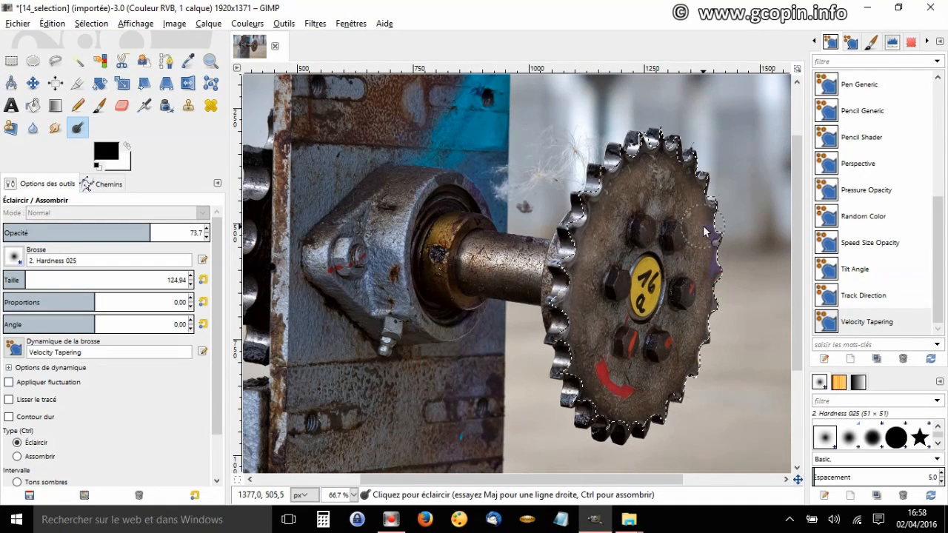
mouse_move(686, 158)
left_mouse_down()
mouse_move(616, 167)
mouse_move(636, 165)
mouse_move(653, 143)
mouse_move(626, 162)
left_mouse_up()
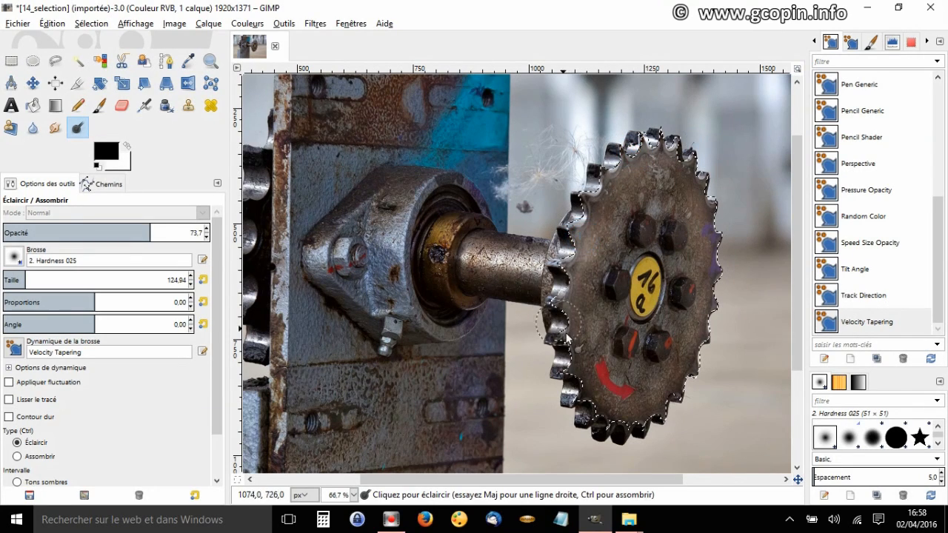
left_click(598, 417)
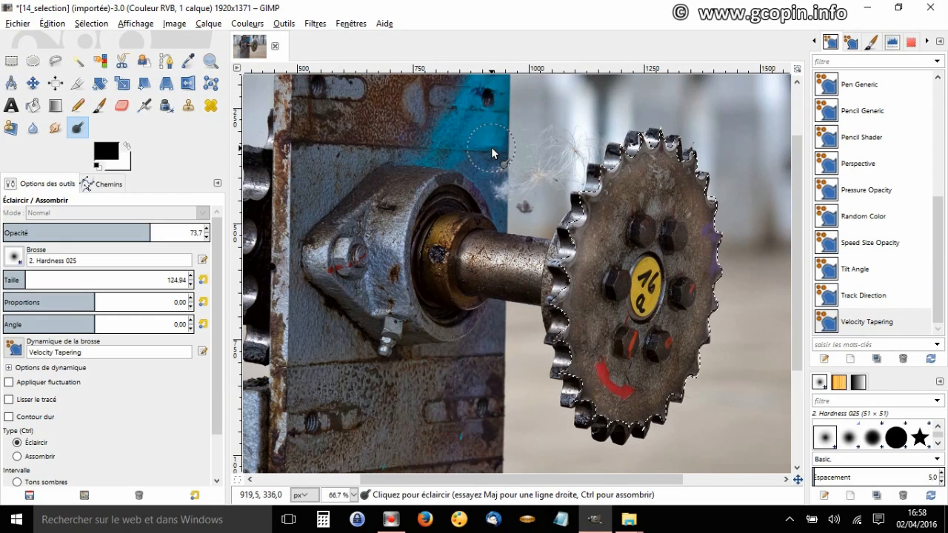
key("ctrl")
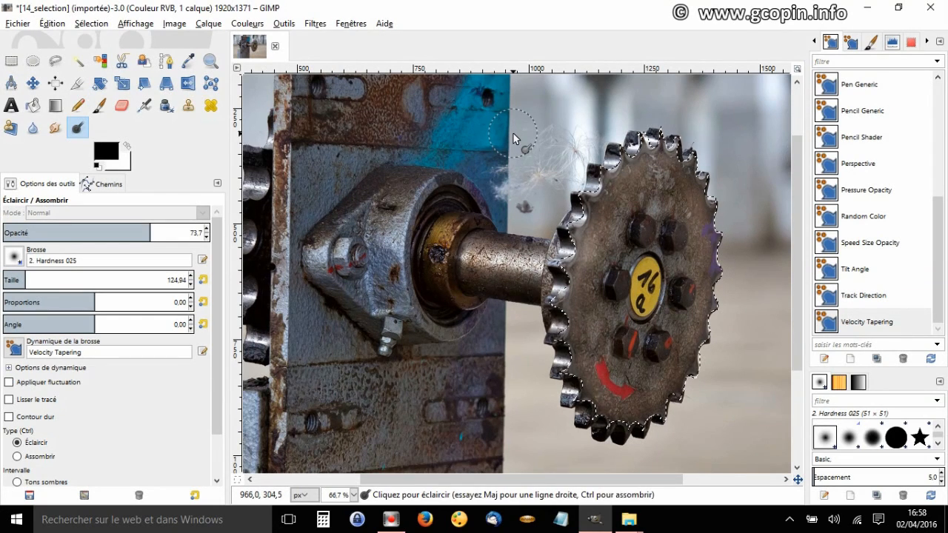
key("ctrl")
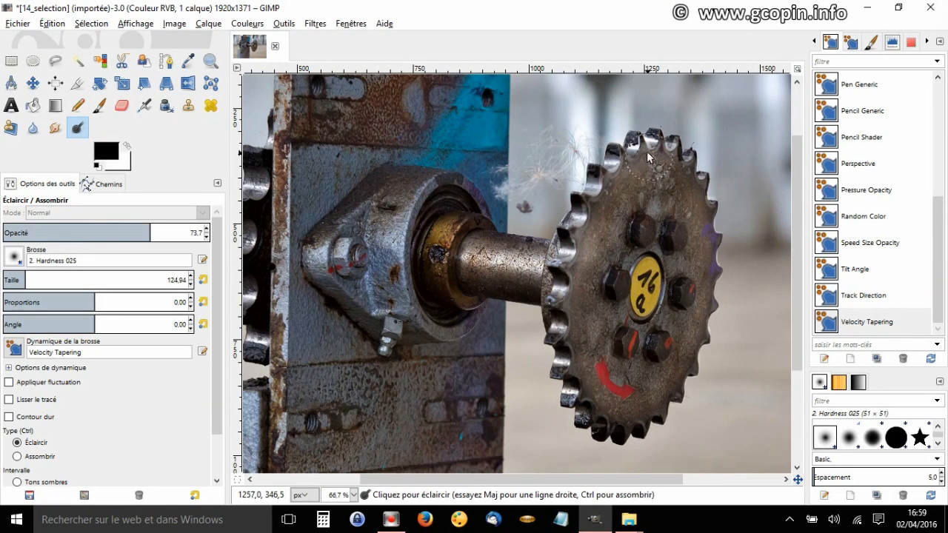
Zoom out to 33.3 % to examine the lightened gear within the whole photo
left_click(211, 63)
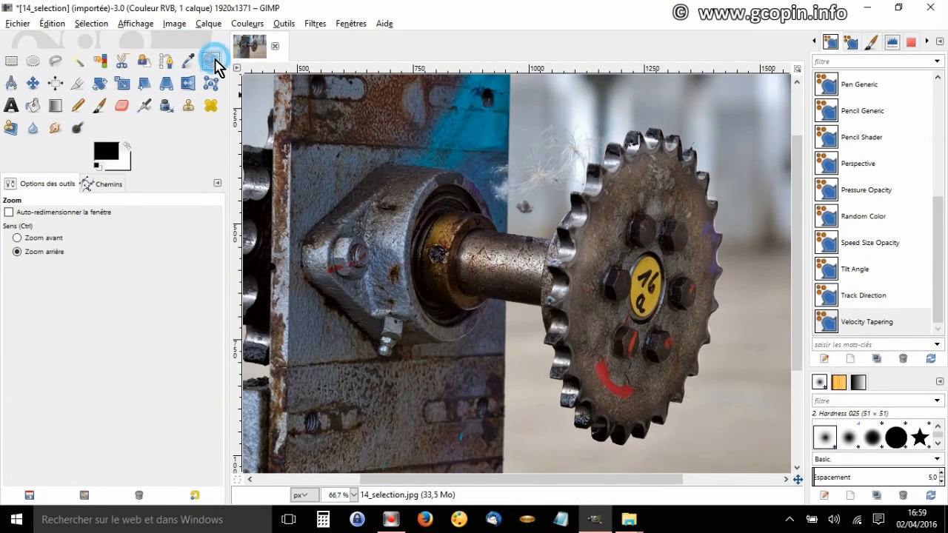
left_click(521, 201)
key("ctrl")
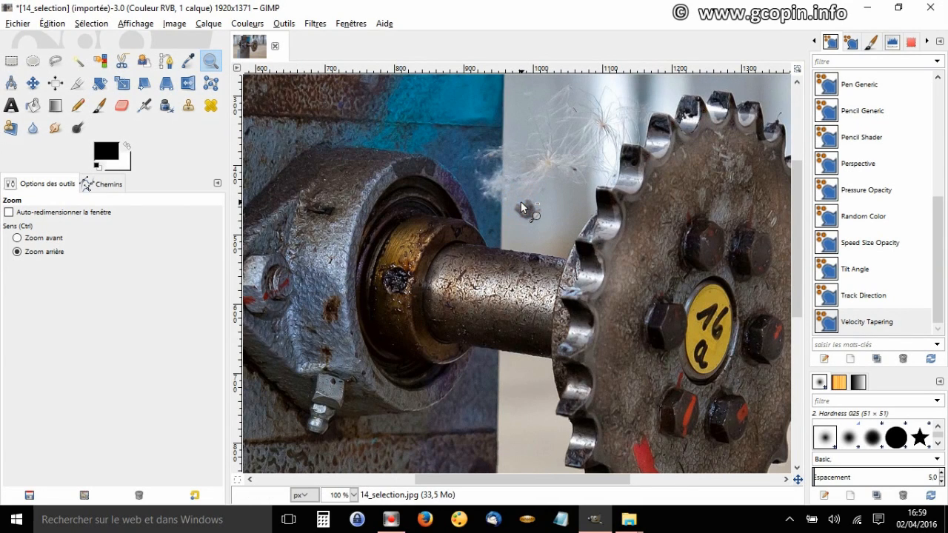
left_click(520, 203, "ctrl")
left_click(520, 202, "ctrl")
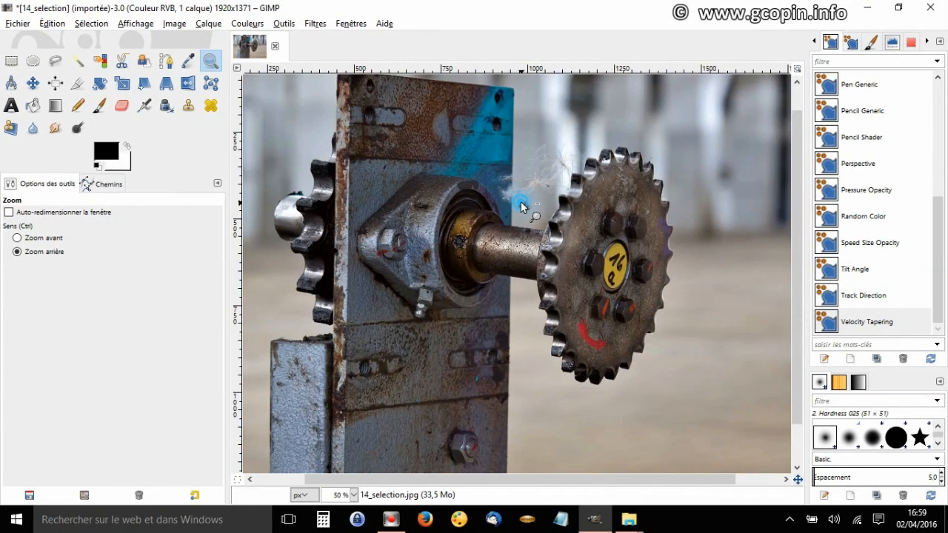
left_click(521, 202, "ctrl")
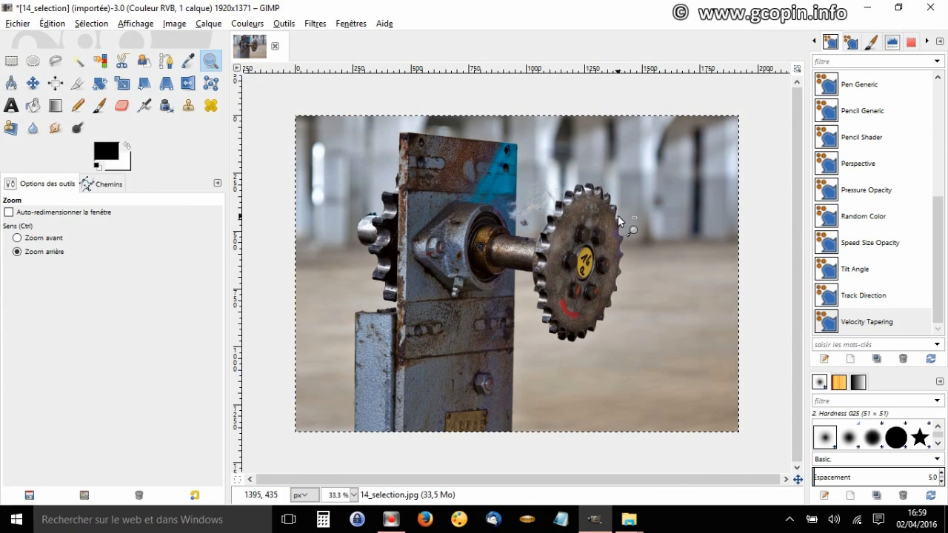
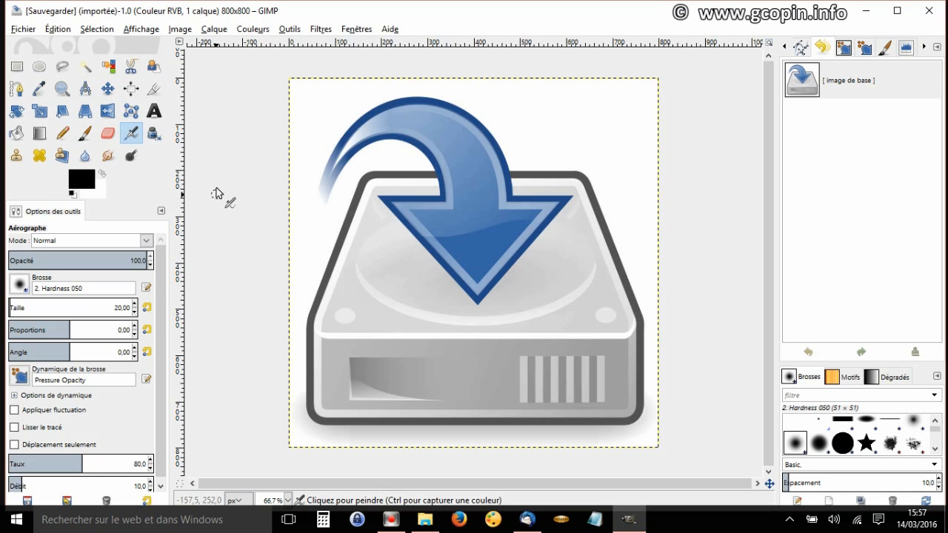
Save the image as Sauvegarder.xcf in the Vidéo subfolder of 2-Infographie-Les outils de base
left_click(23, 31)
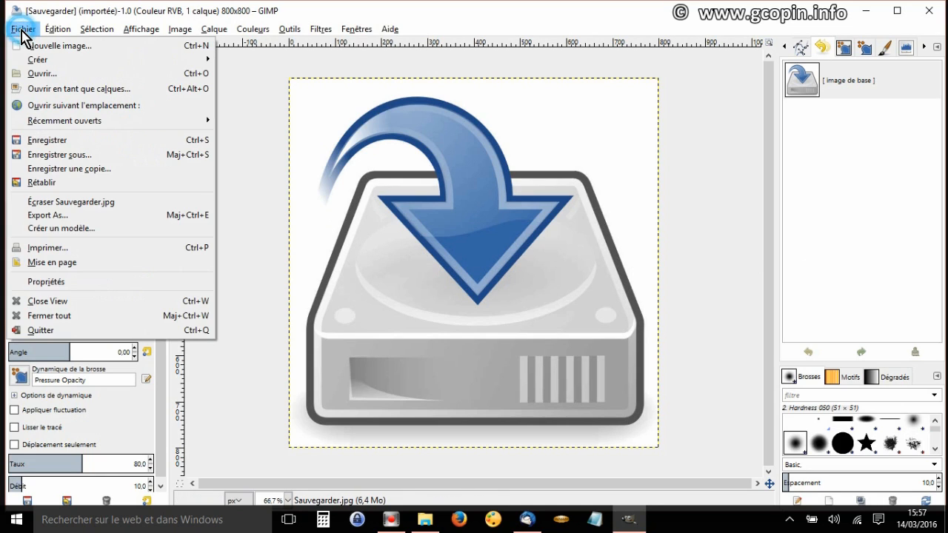
left_click(77, 158)
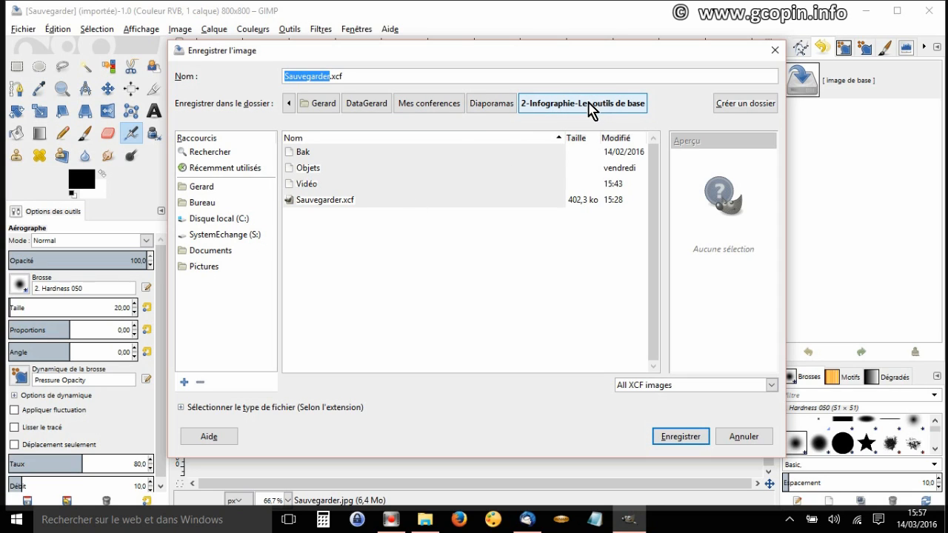
left_click(489, 105)
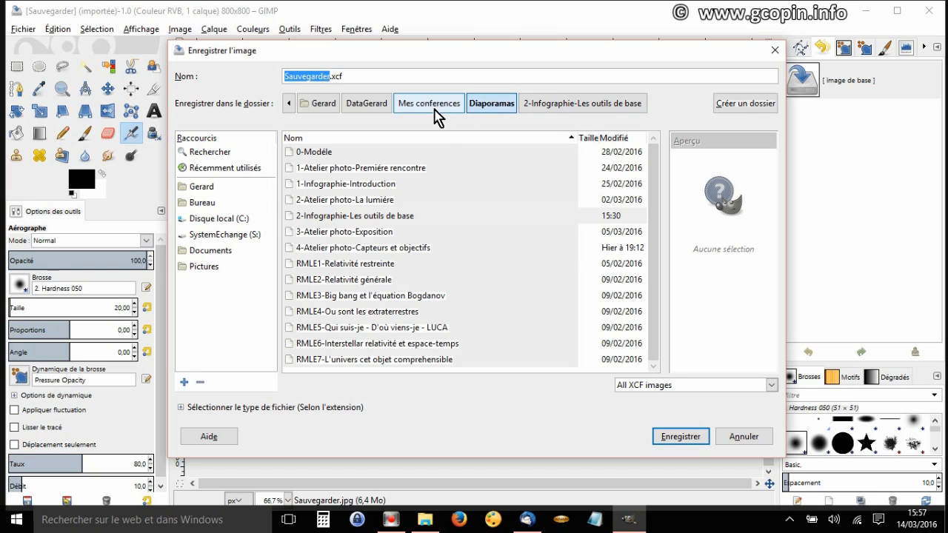
left_click(429, 109)
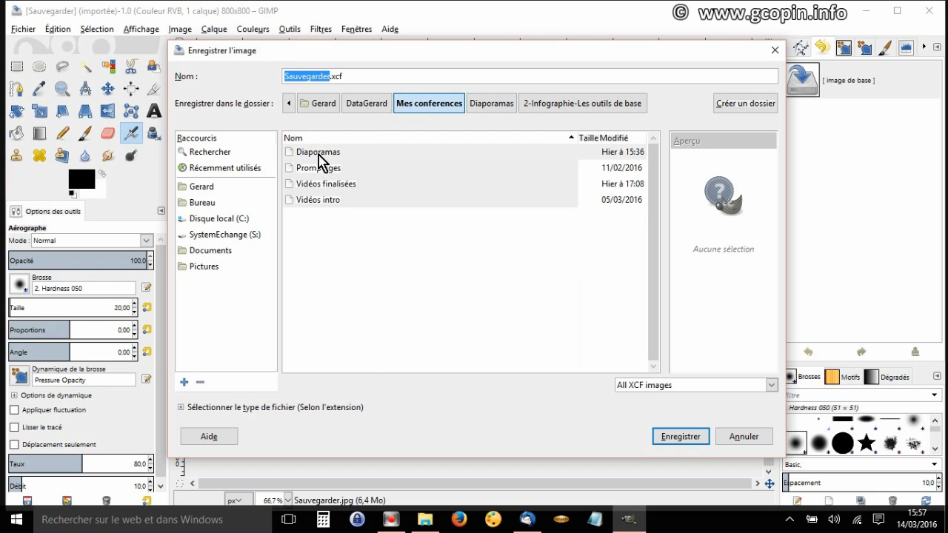
double_click(320, 154)
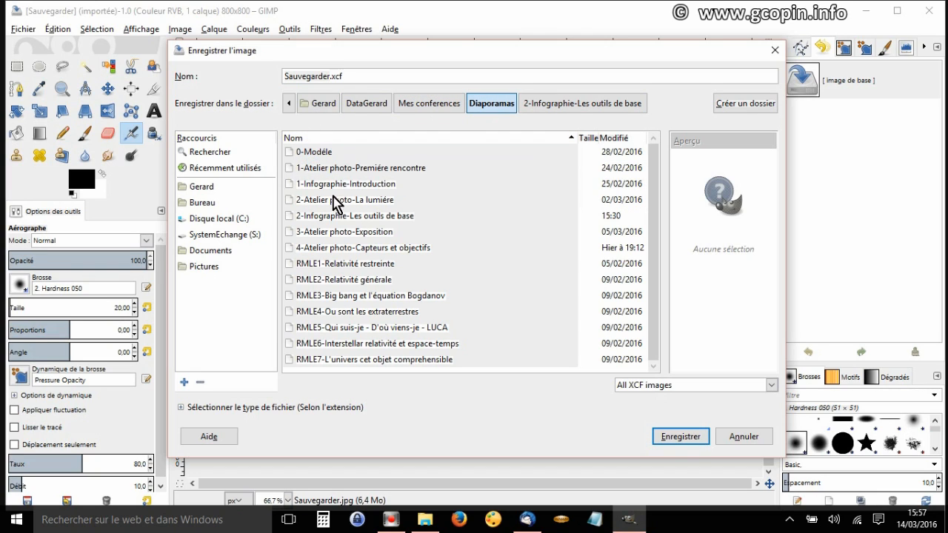
double_click(344, 217)
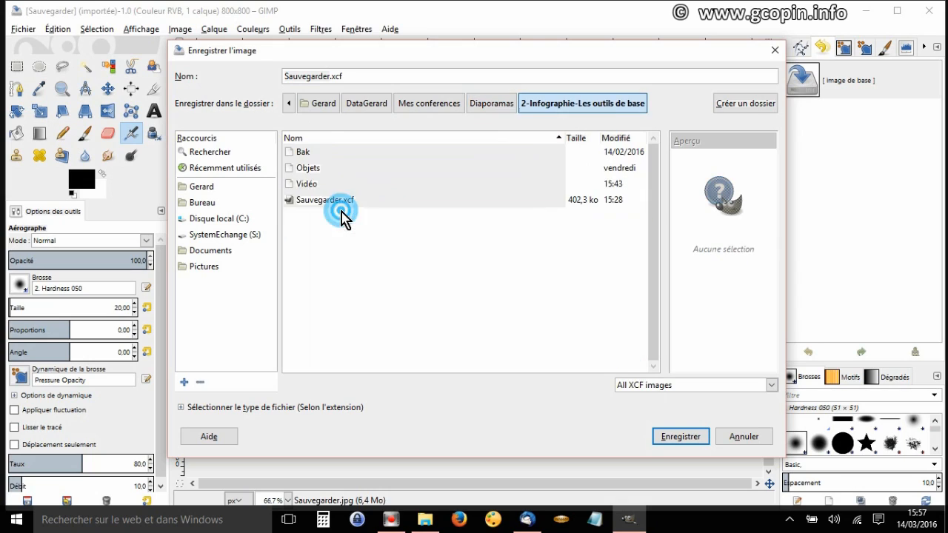
double_click(308, 187)
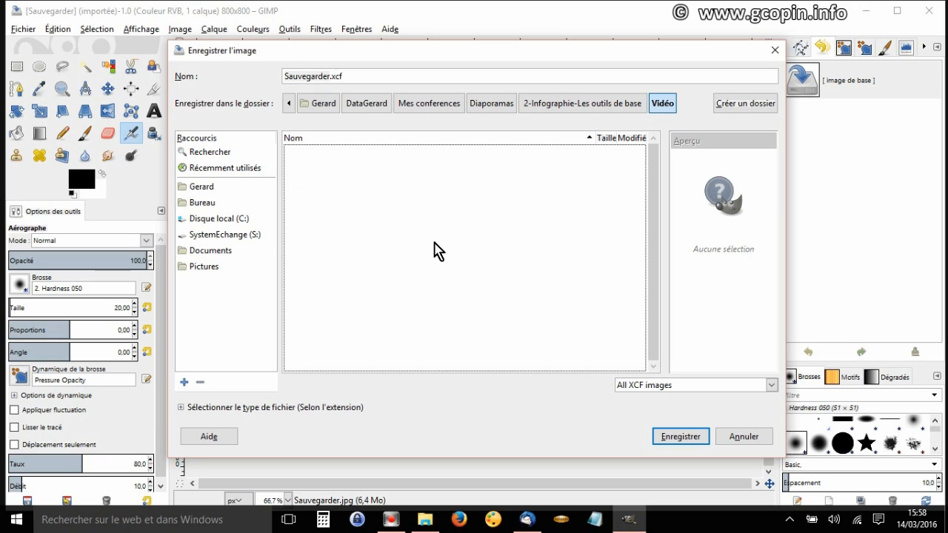
left_click(377, 74)
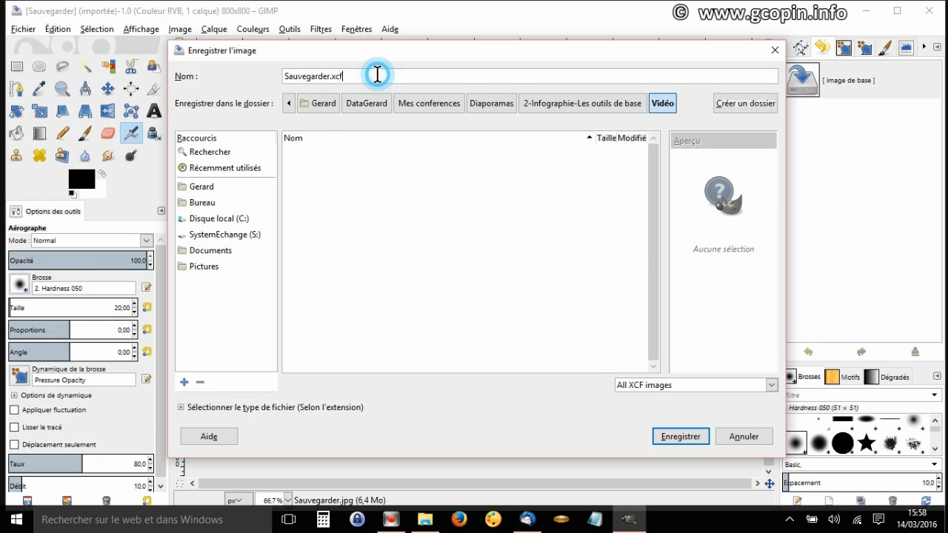
left_click(680, 438)
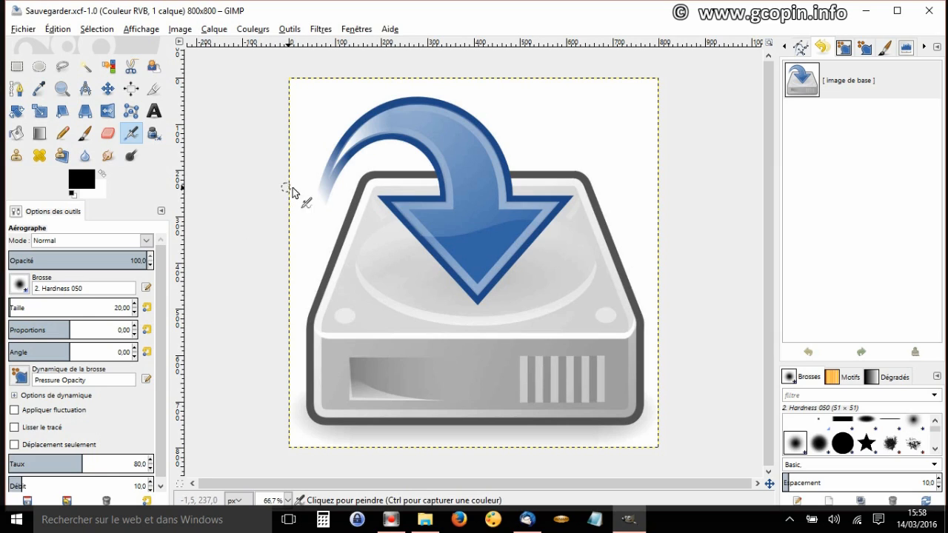
Start exporting the image to the Vidéo folder under the name Sauvegarder.jpg
left_click(23, 29)
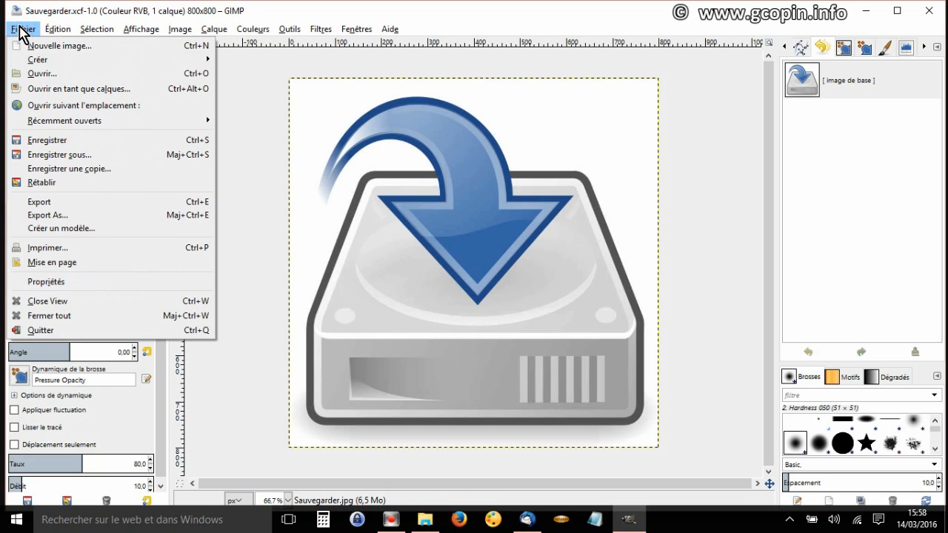
left_click(42, 215)
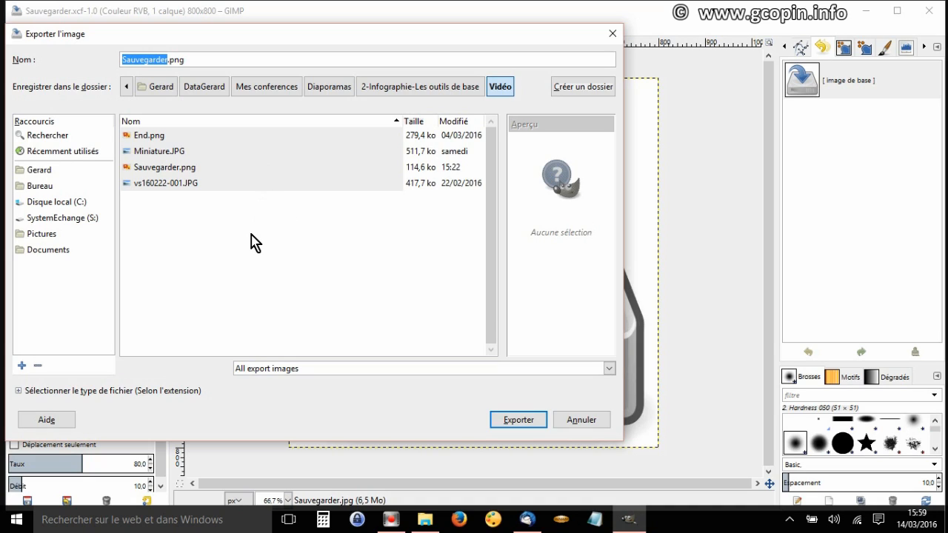
left_click(169, 60)
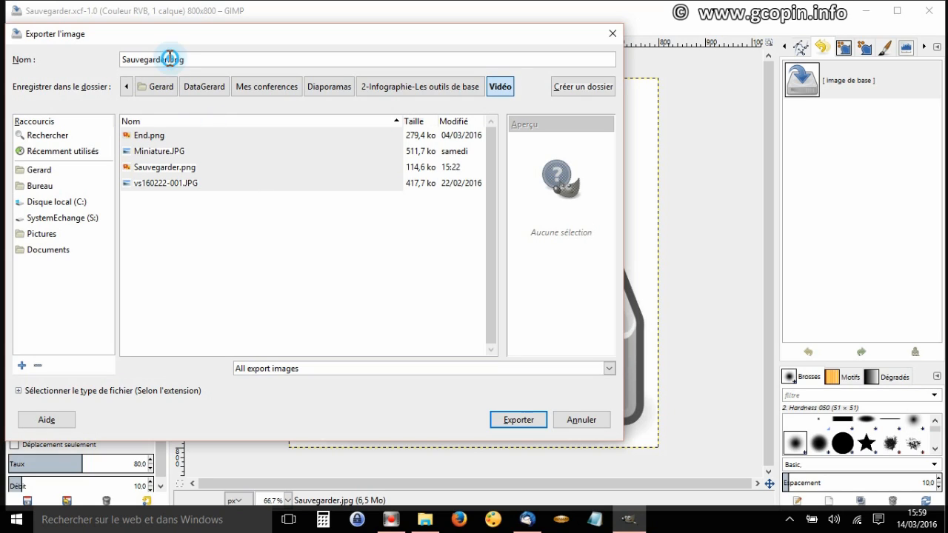
left_click_drag(169, 60, 217, 63)
type("jp")
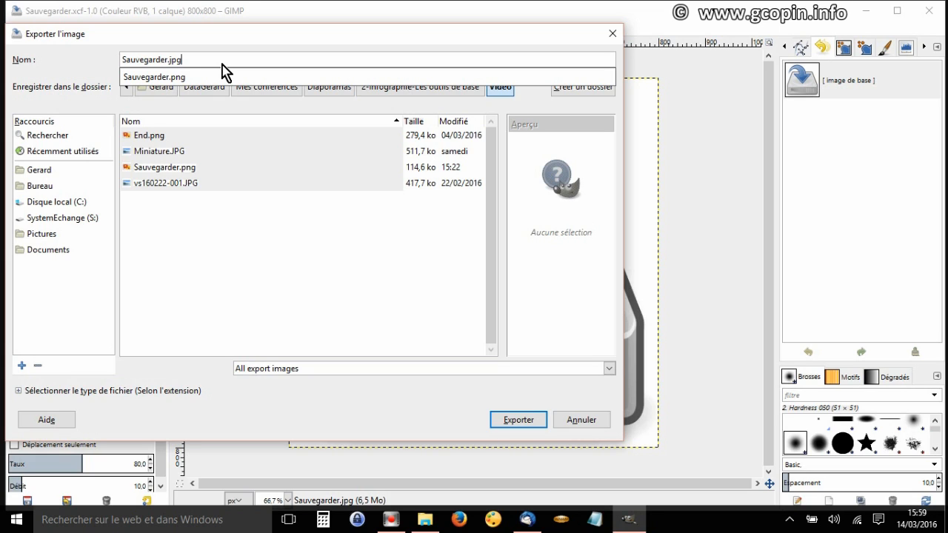
type("g")
key("Return")
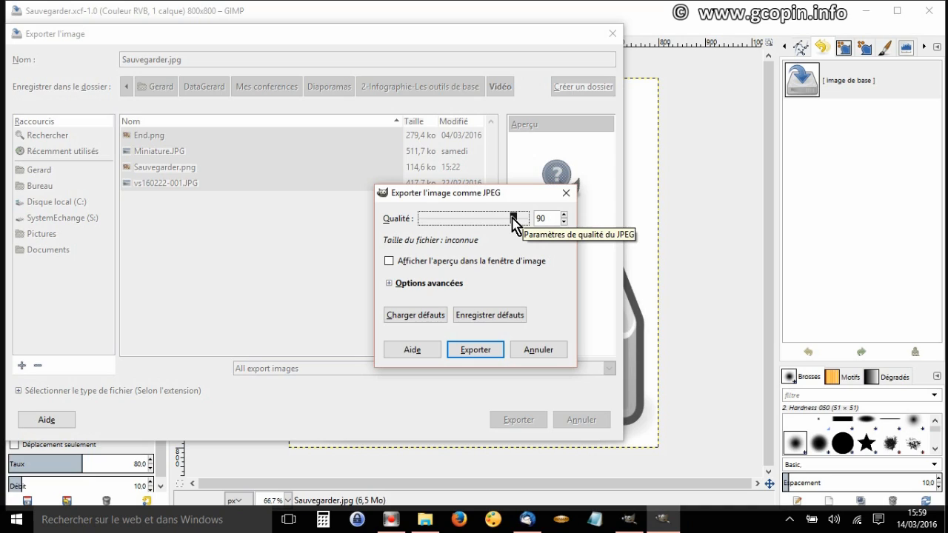
Set the JPEG quality to 100 and complete the export
left_click_drag(512, 218, 476, 221)
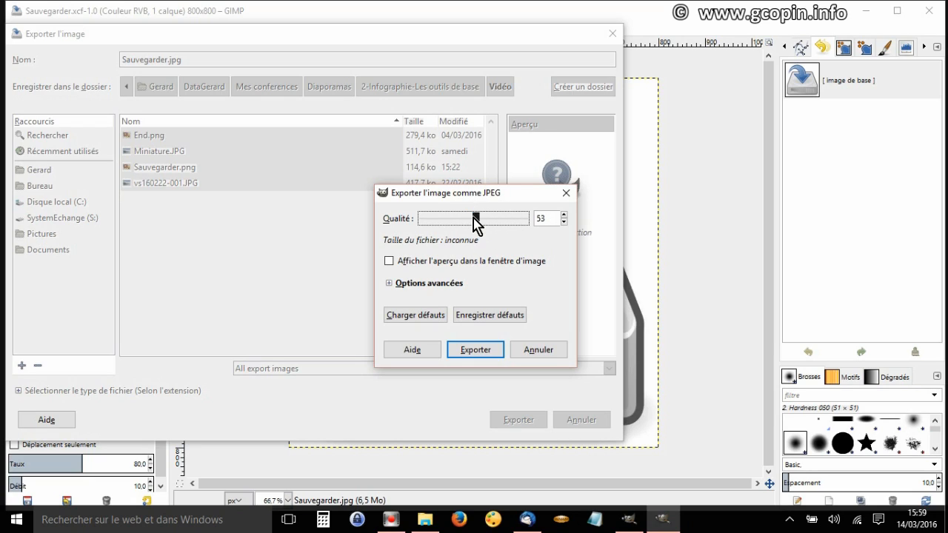
left_click_drag(474, 216, 481, 217)
left_click_drag(483, 221, 530, 222)
left_click(474, 351)
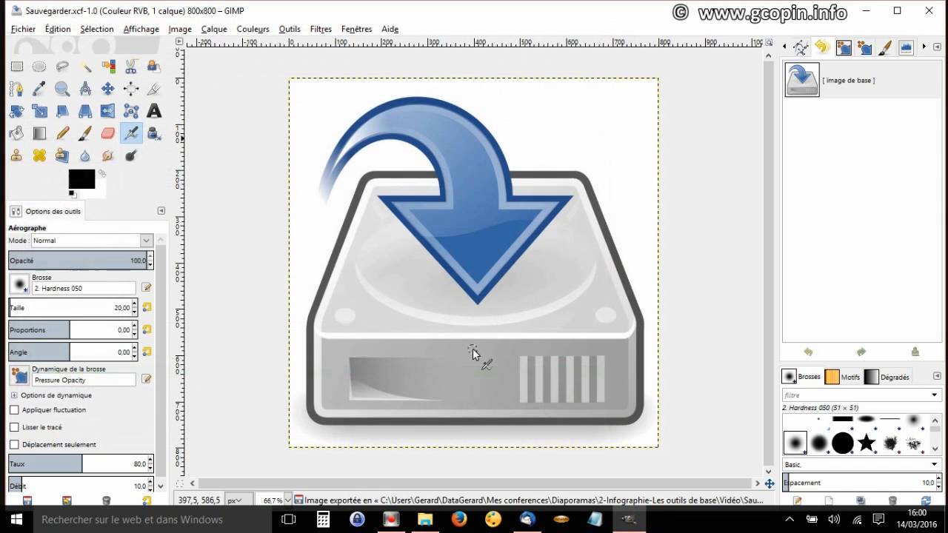
Start another export of the image and limit the file list to the Image JPEG (*.jpg, *.jpeg, *.jpe) format
left_click(17, 28)
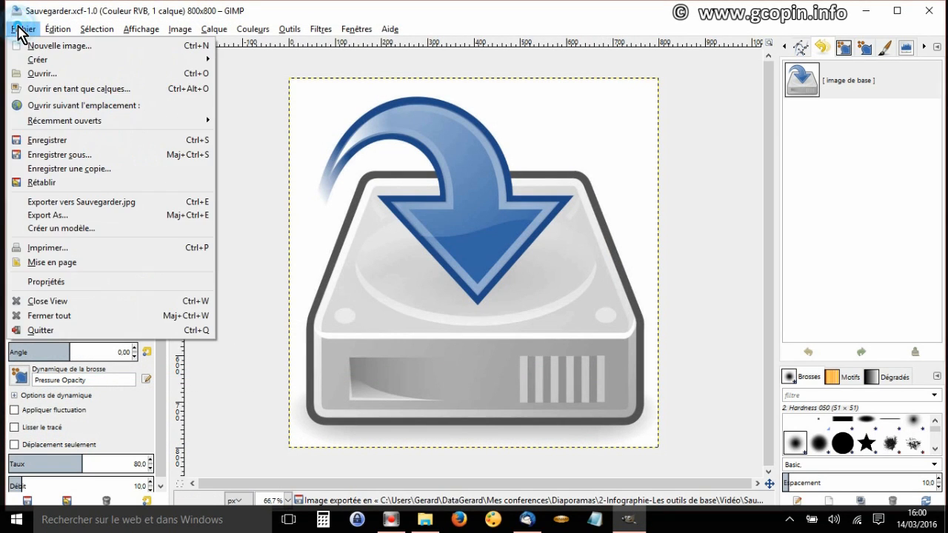
left_click(53, 215)
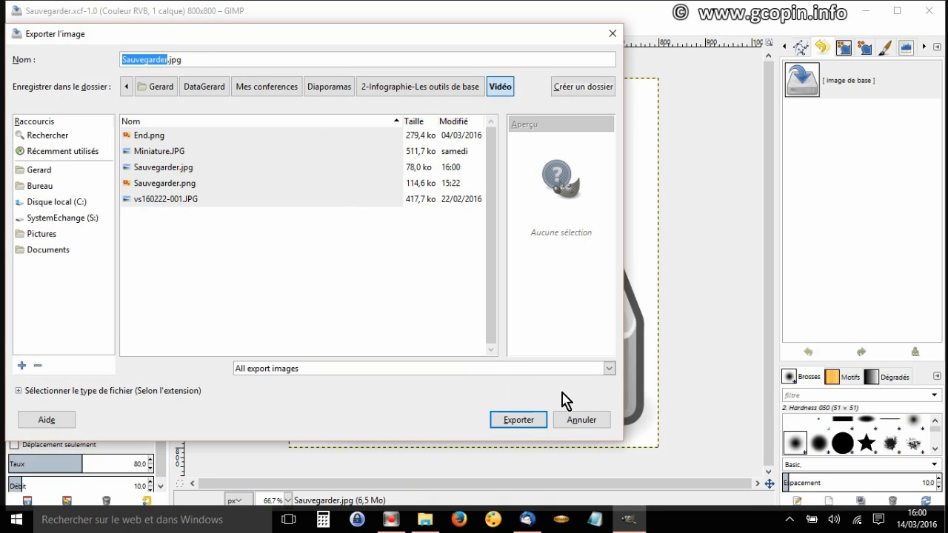
left_click(609, 369)
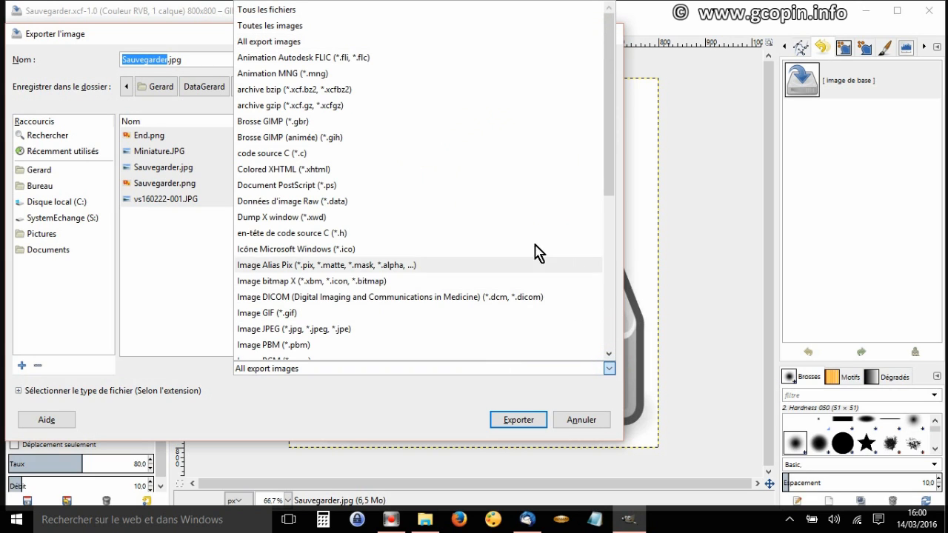
left_click_drag(609, 109, 622, 76)
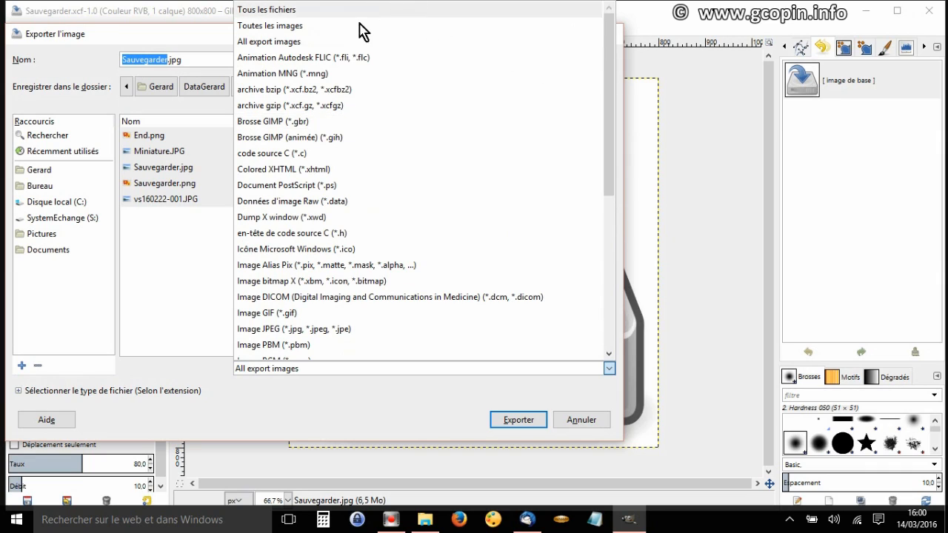
left_click_drag(612, 146, 613, 195)
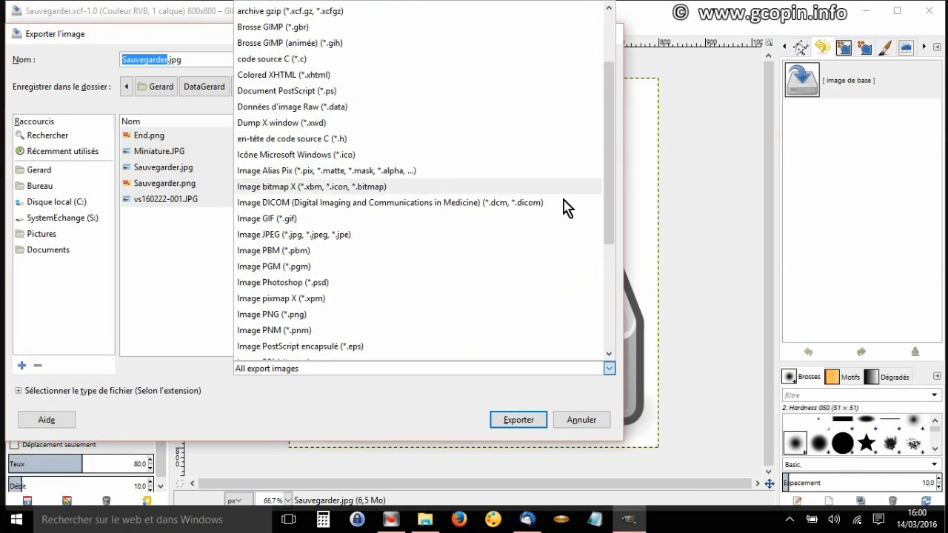
left_click(302, 235)
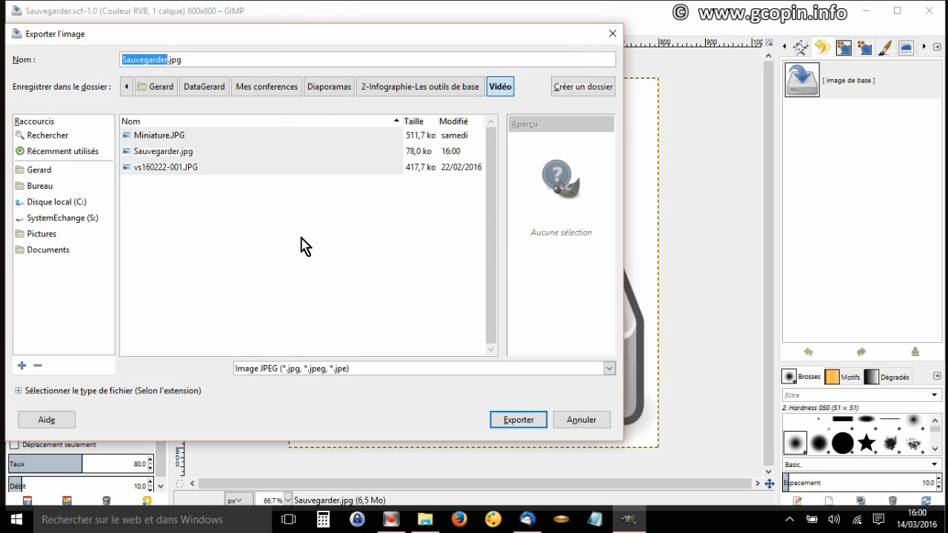
Export over the existing Sauvegarder.jpg, replacing the file and keeping the JPEG quality at 100
left_click(517, 424)
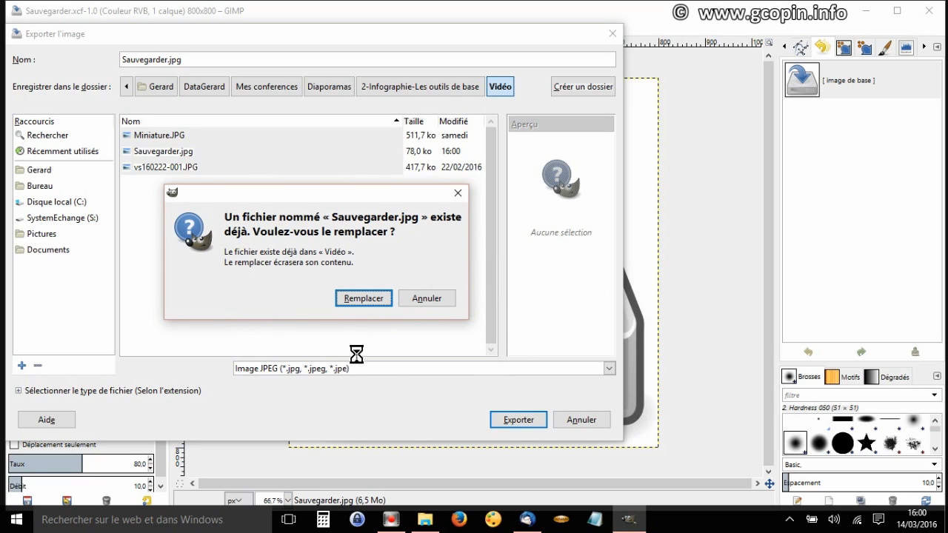
left_click(363, 300)
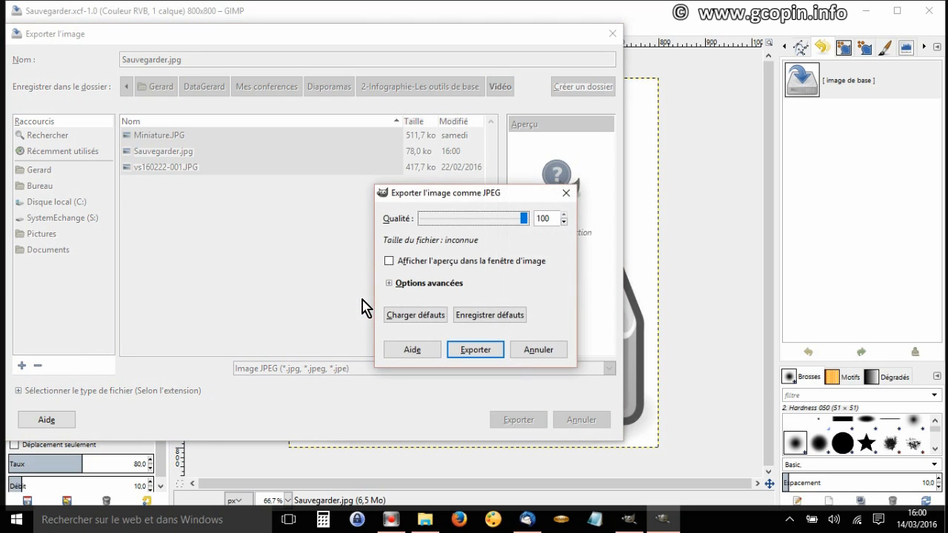
left_click(484, 348)
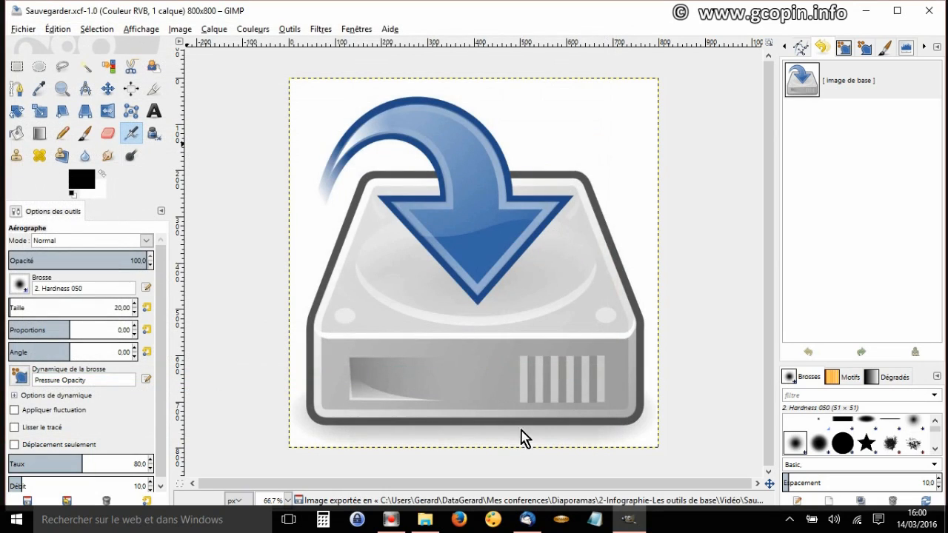